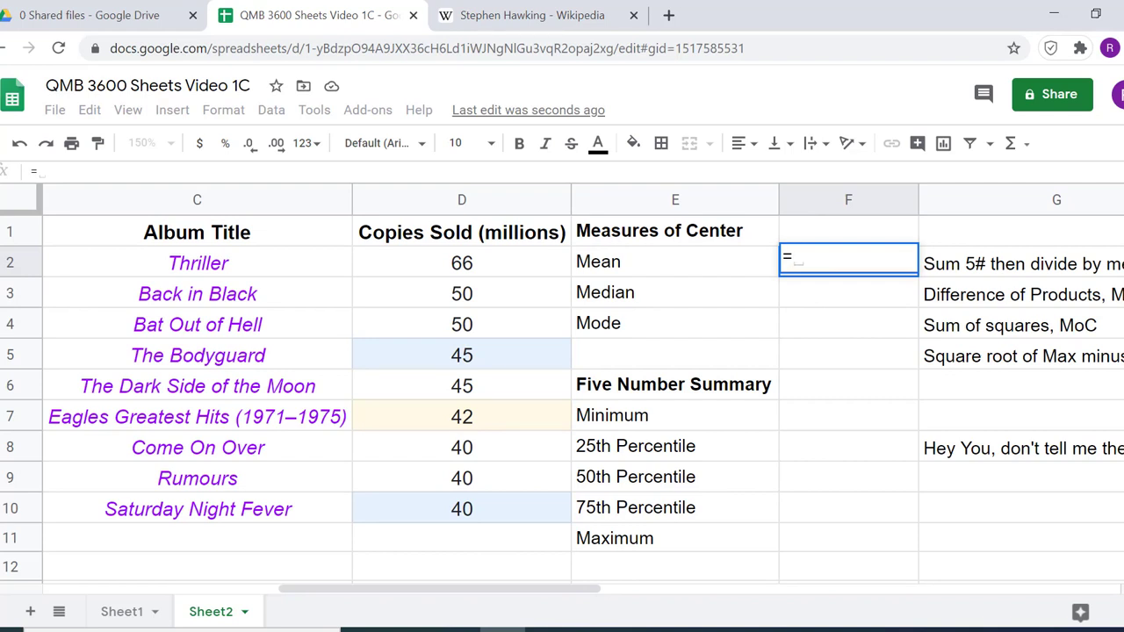
# Complete the Mean formula in F2 as =AVERAGE(D2:D10) over the copies sold figures
pyautogui.write('av')
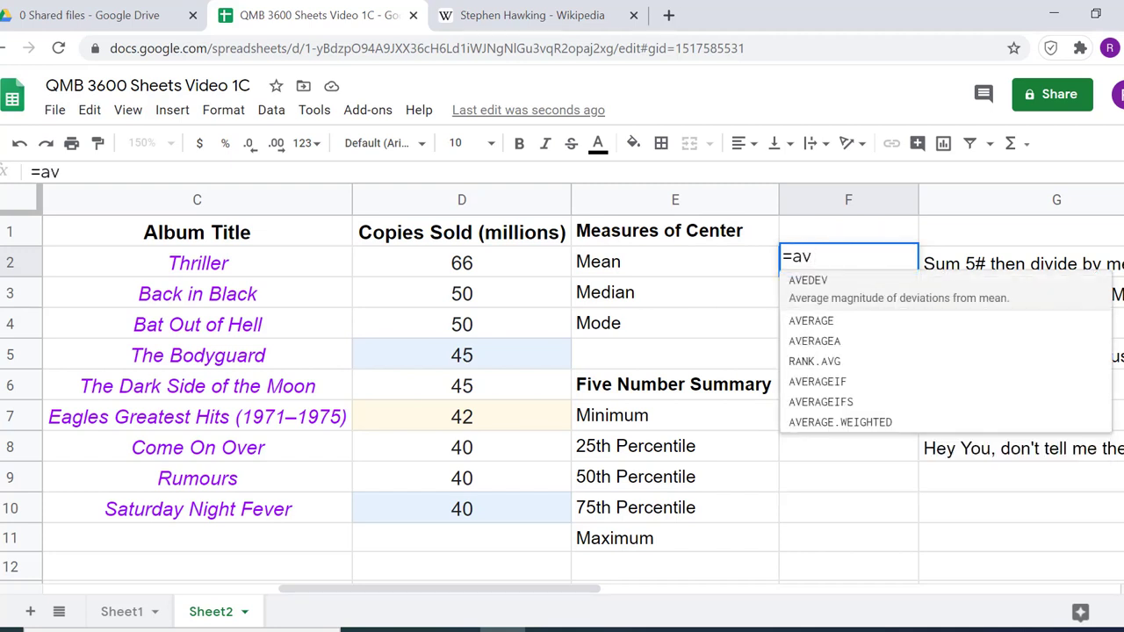
pyautogui.press('Down')
pyautogui.press('Down')
pyautogui.press('Down')
pyautogui.press('Up')
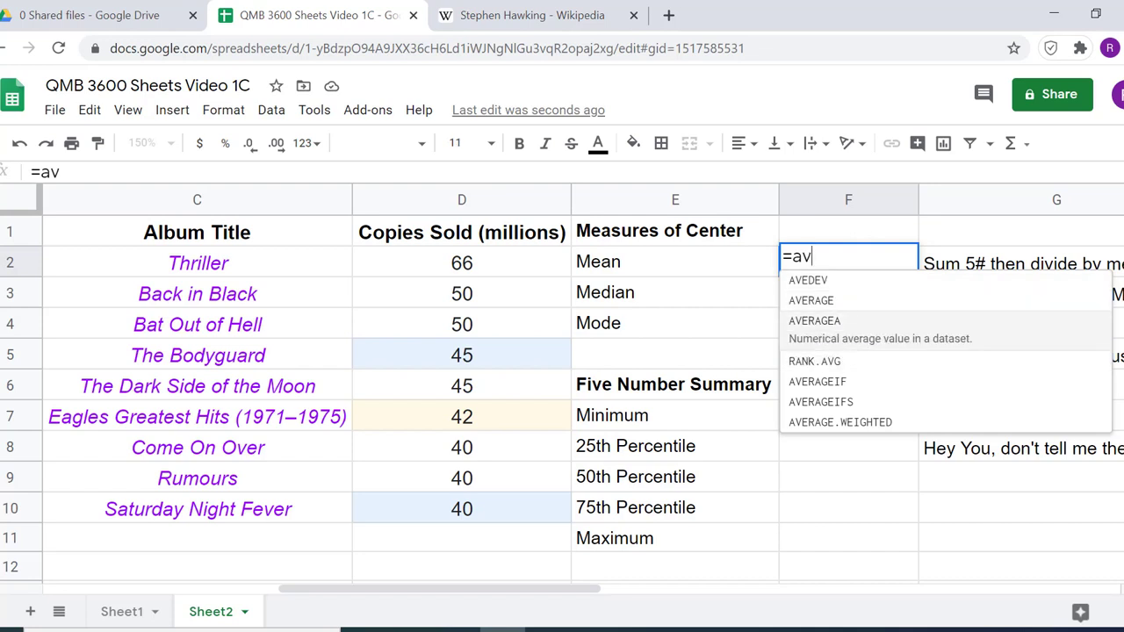
pyautogui.press('Up')
pyautogui.click(826, 303)
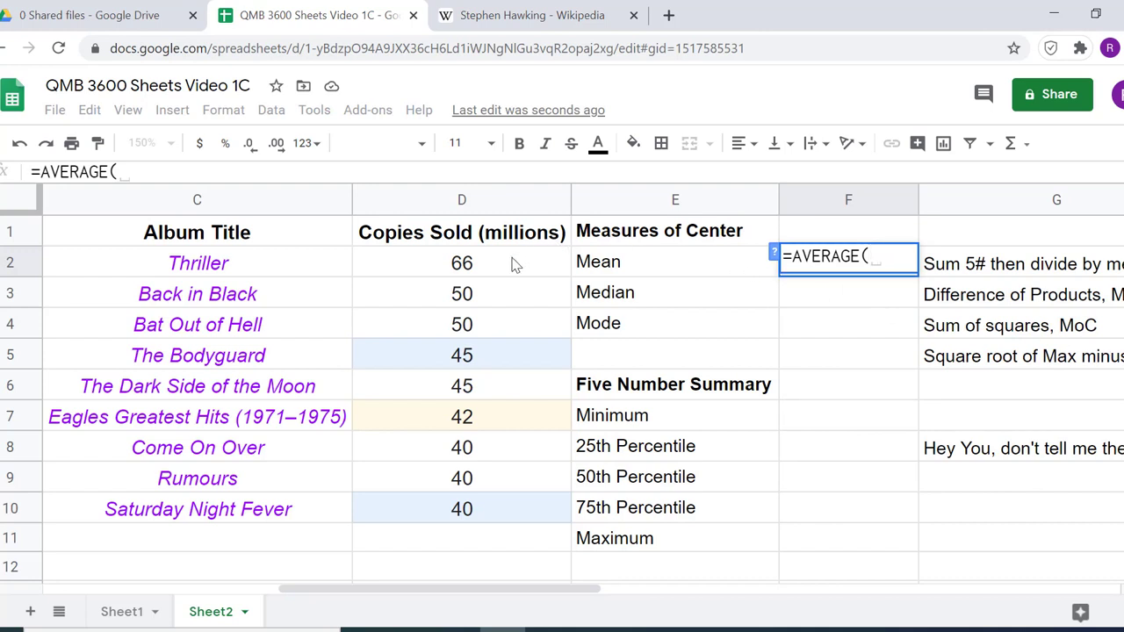
pyautogui.moveTo(468, 270); pyautogui.dragTo(509, 494)
pyautogui.write(')')
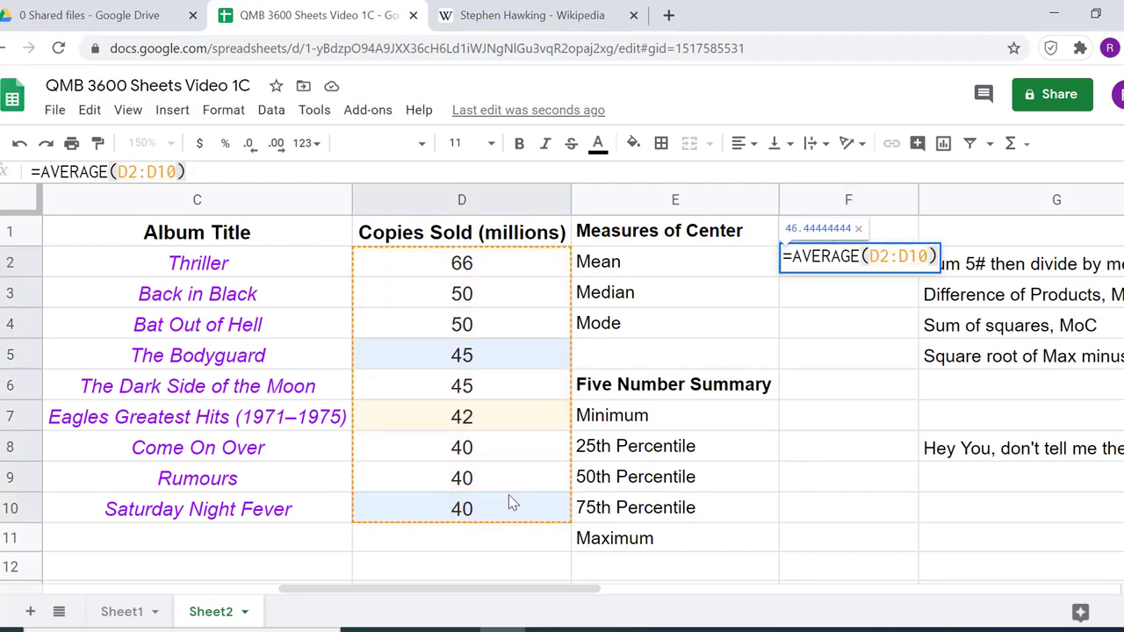
pyautogui.press('Return')
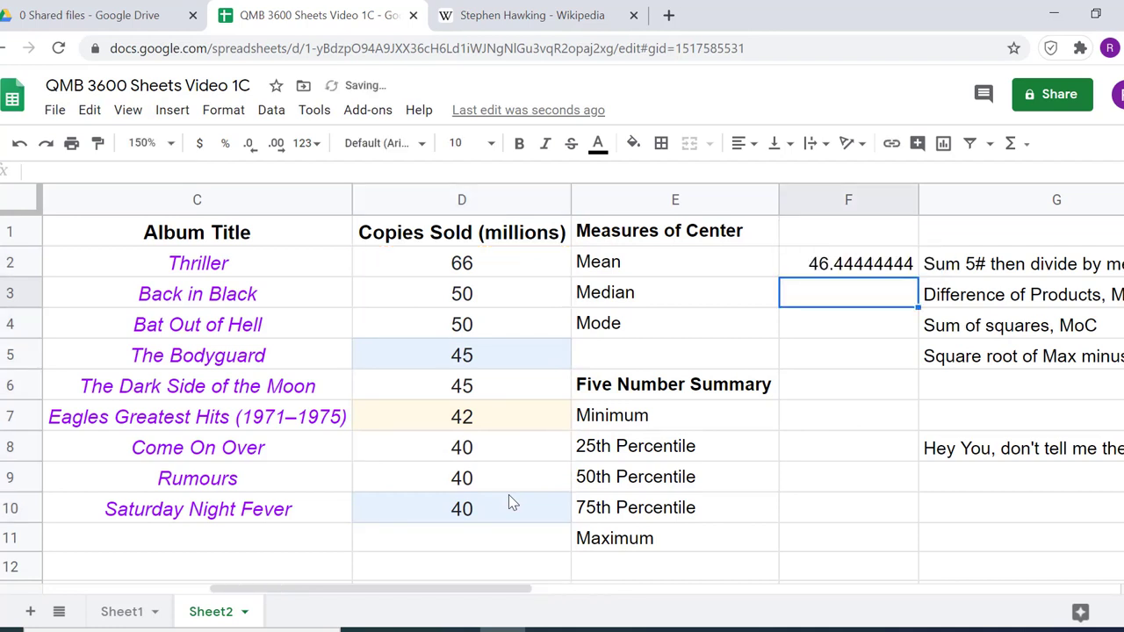
# Calculate the Median in F3 with =MEDIAN(D2:D10)
pyautogui.write('=')
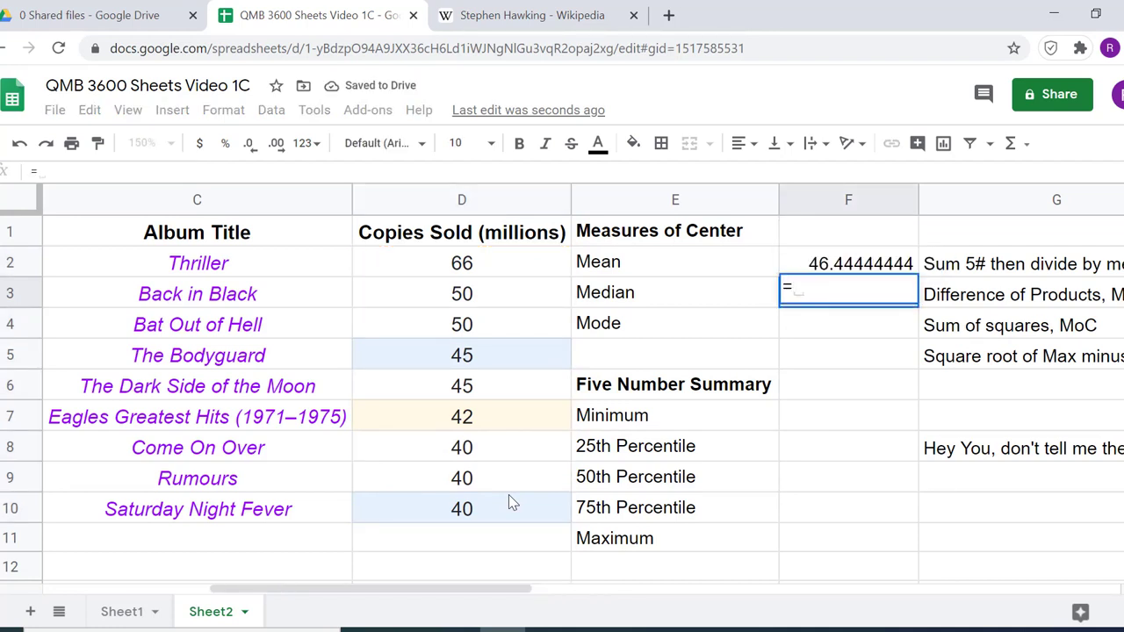
pyautogui.write('me')
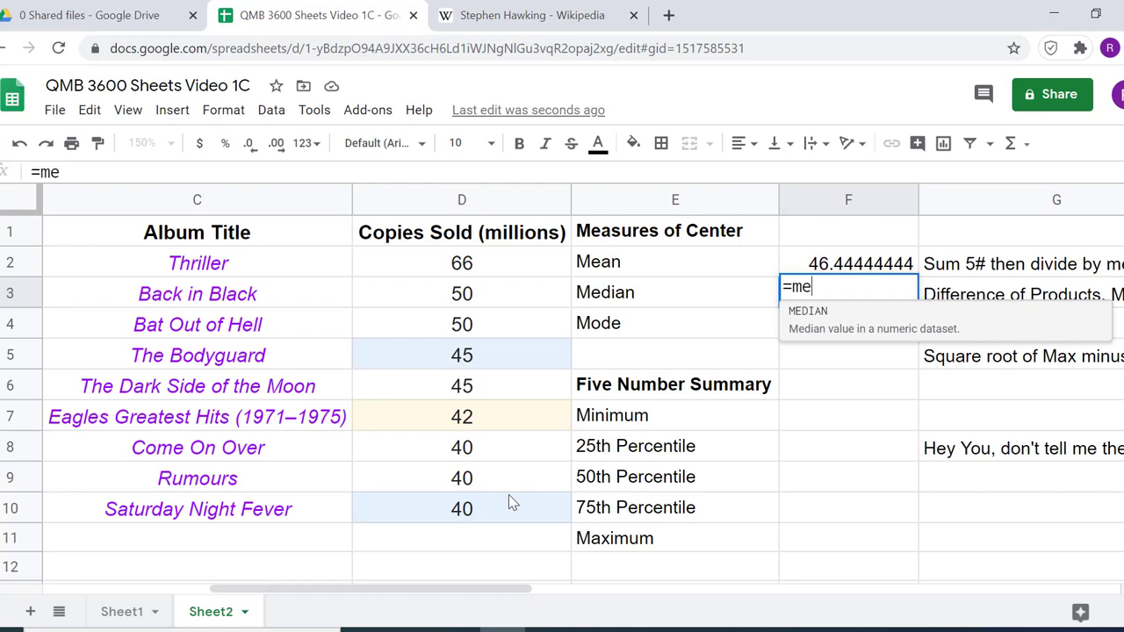
pyautogui.press('Tab')
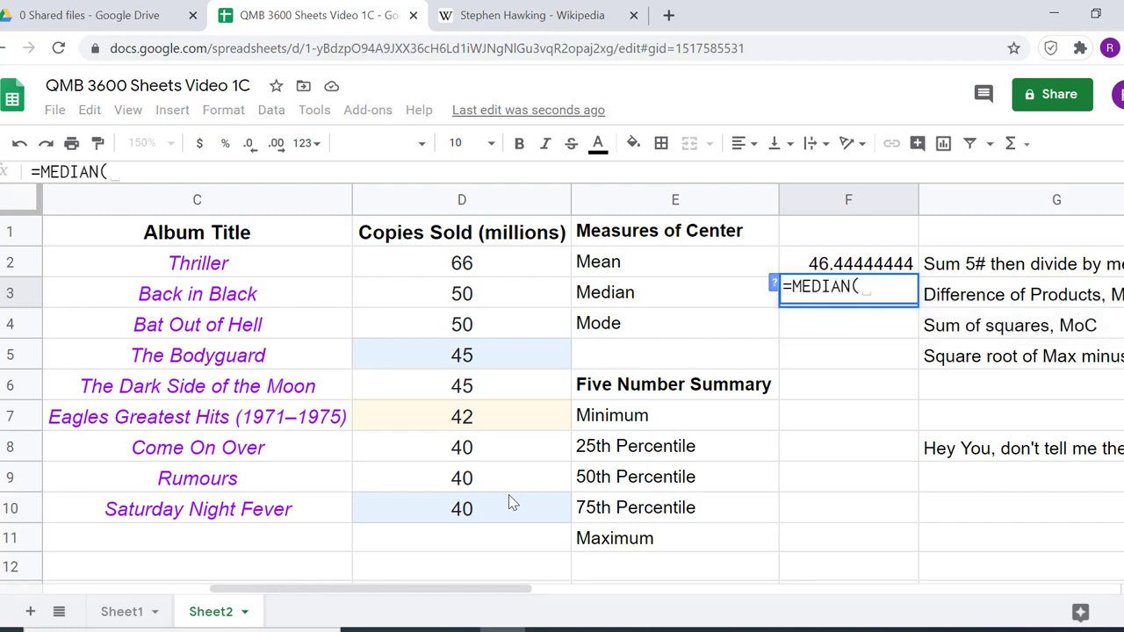
pyautogui.moveTo(483, 272); pyautogui.dragTo(490, 503)
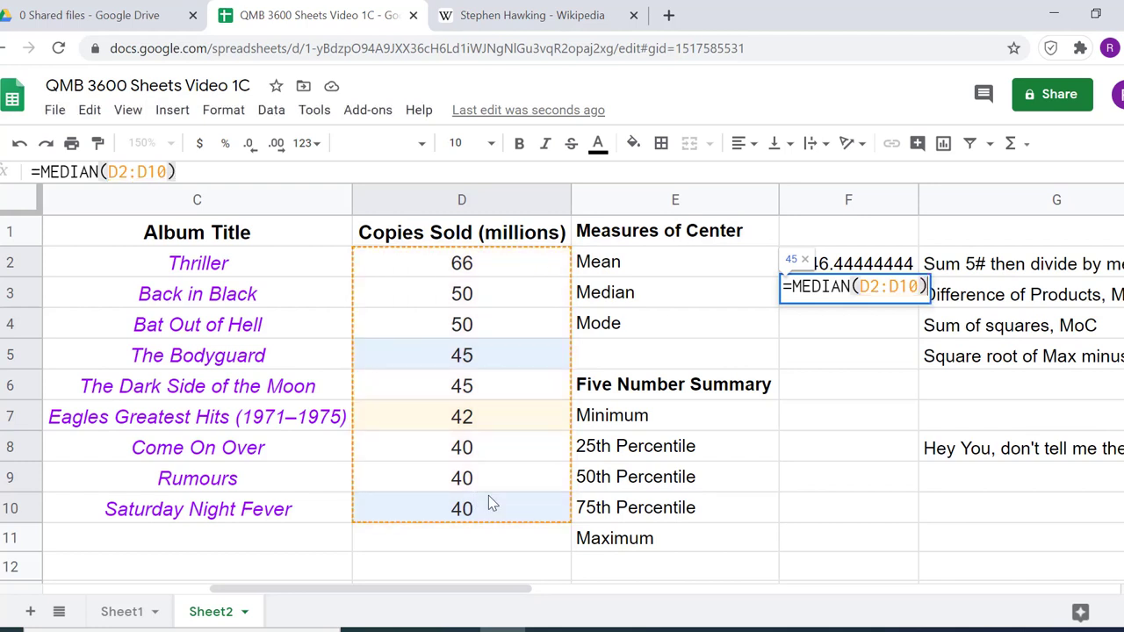
pyautogui.press('Return')
# Calculate the Mode in F4 with =mode(D2:D10)
pyautogui.write('=')
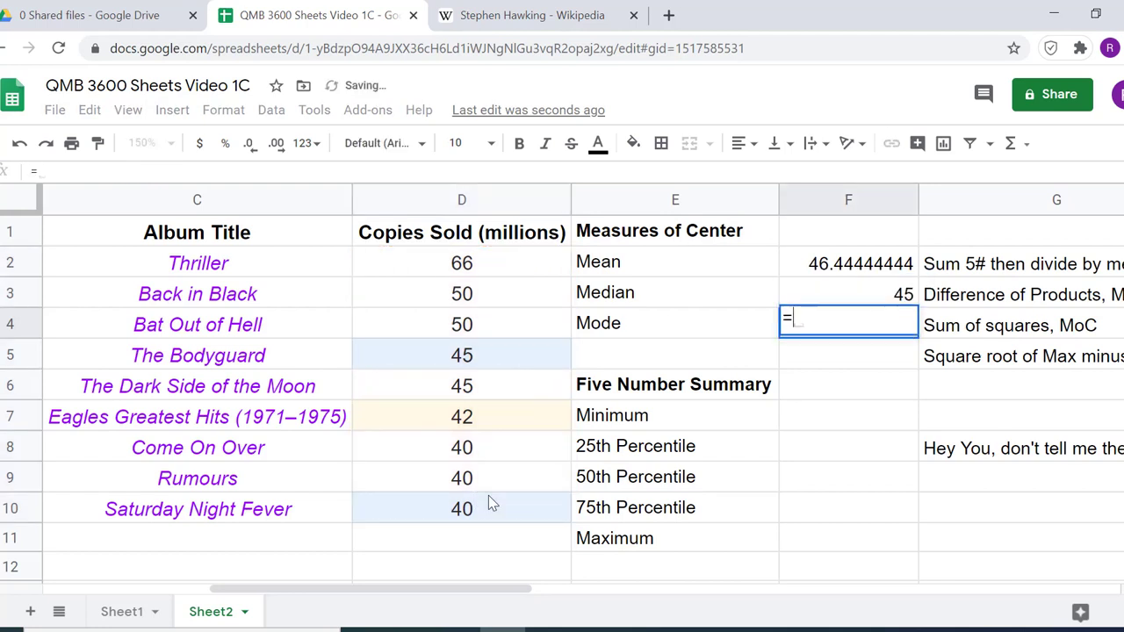
pyautogui.write('mode(')
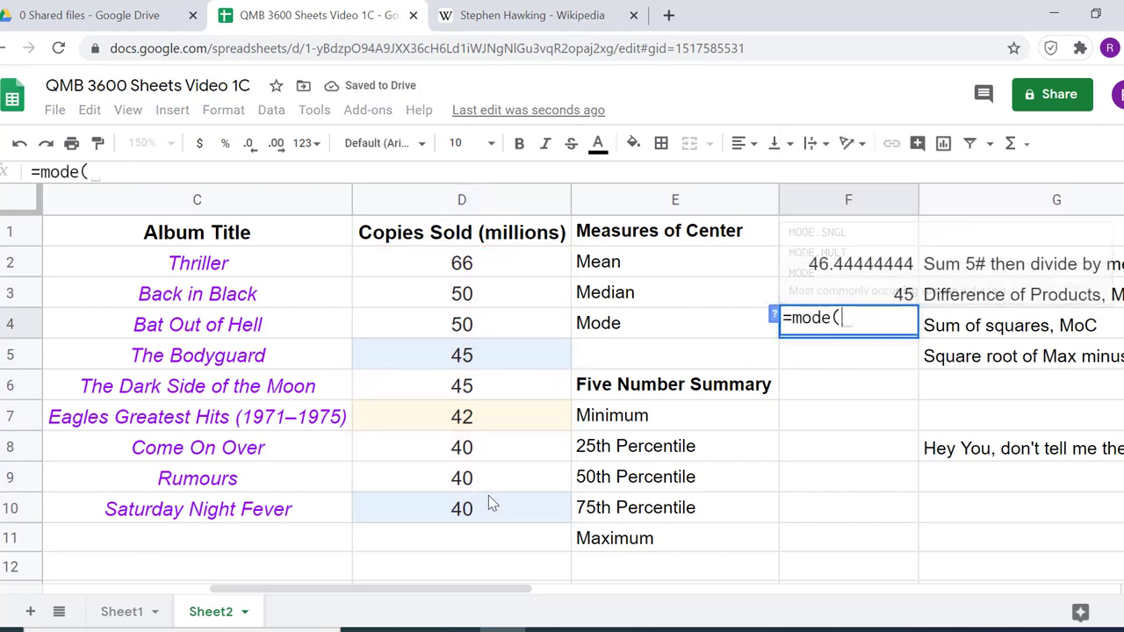
pyautogui.moveTo(435, 263); pyautogui.dragTo(446, 502)
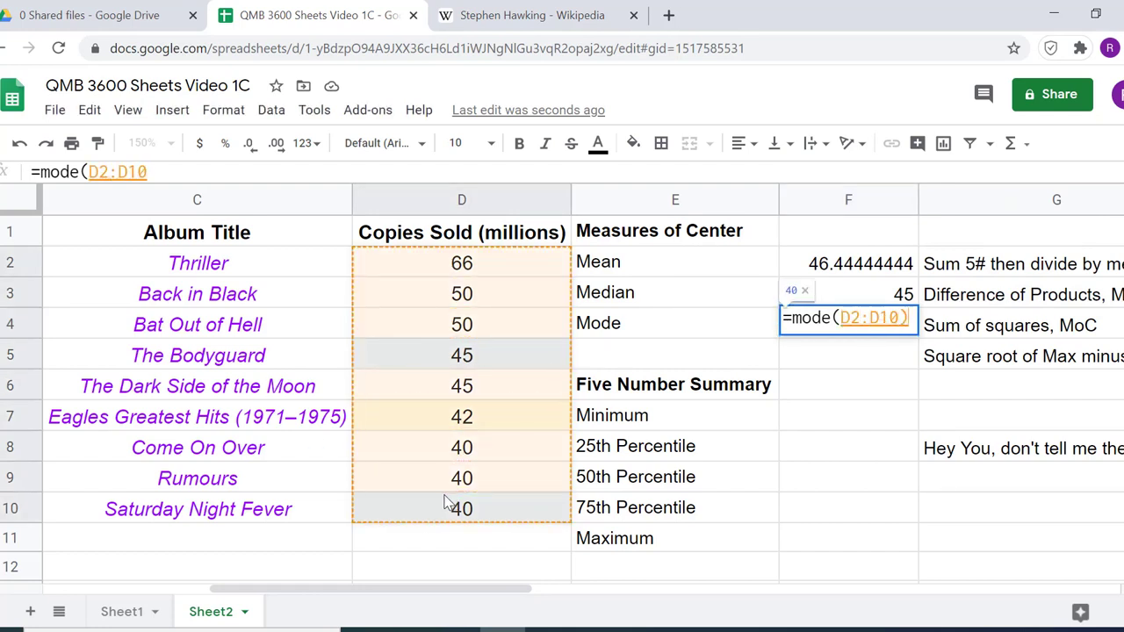
pyautogui.press('Return')
# Calculate the Minimum in F7 of the five number summary with =min(D2:D10)
pyautogui.click(813, 428)
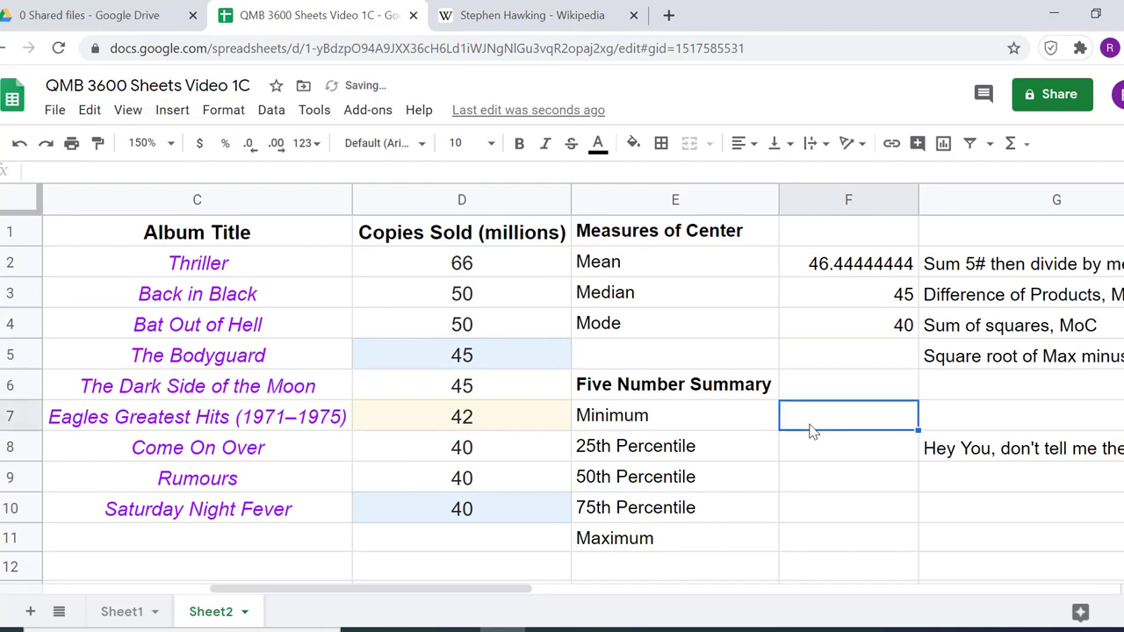
pyautogui.write('=mon')
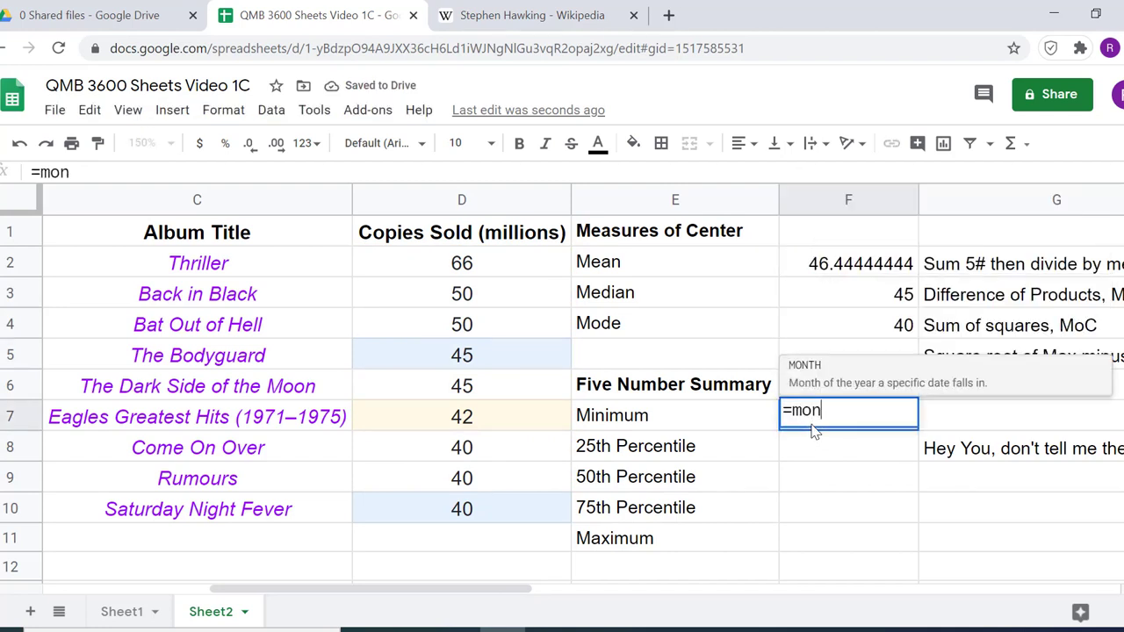
pyautogui.press('BackSpace')
pyautogui.press('BackSpace')
pyautogui.write('in')
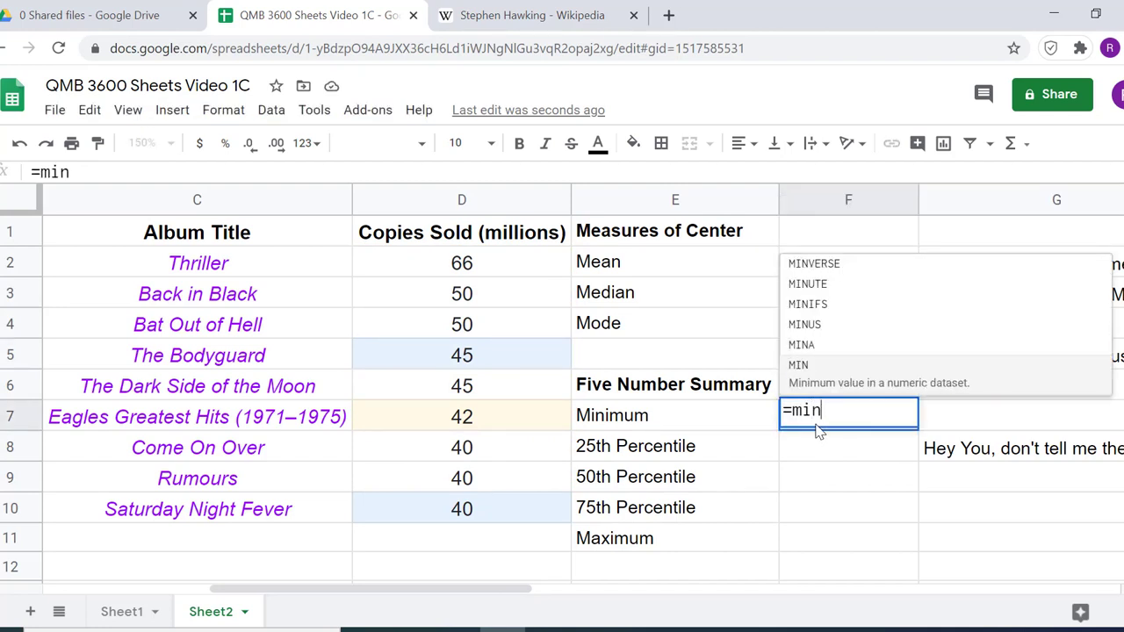
pyautogui.write('(')
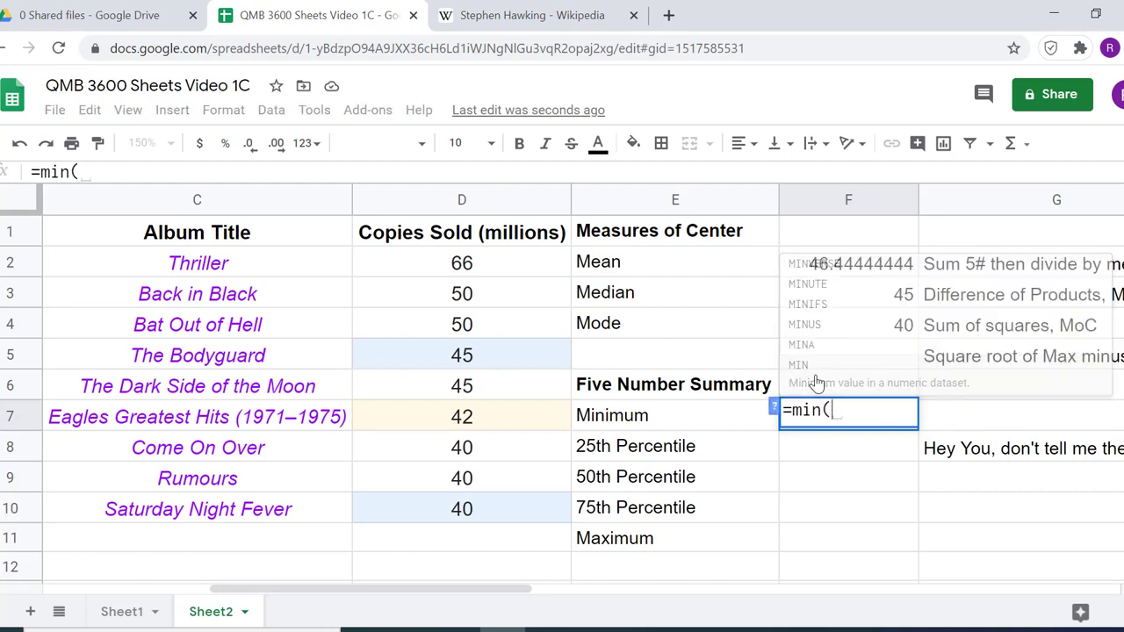
pyautogui.click(475, 268)
pyautogui.moveTo(482, 288); pyautogui.dragTo(482, 506)
pyautogui.write(')')
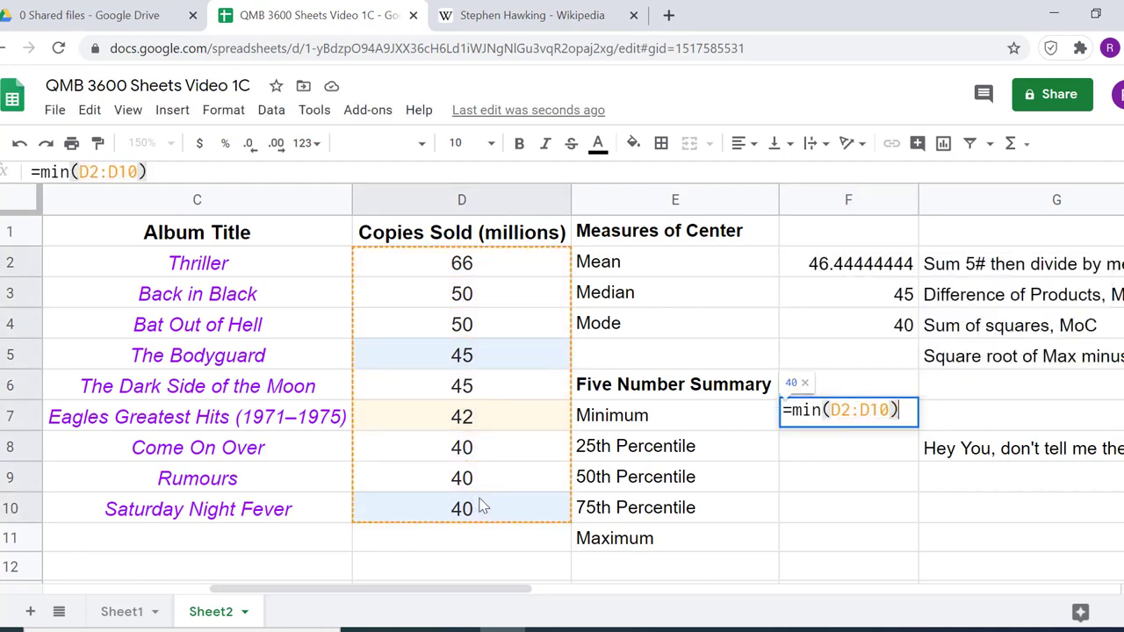
pyautogui.press('Return')
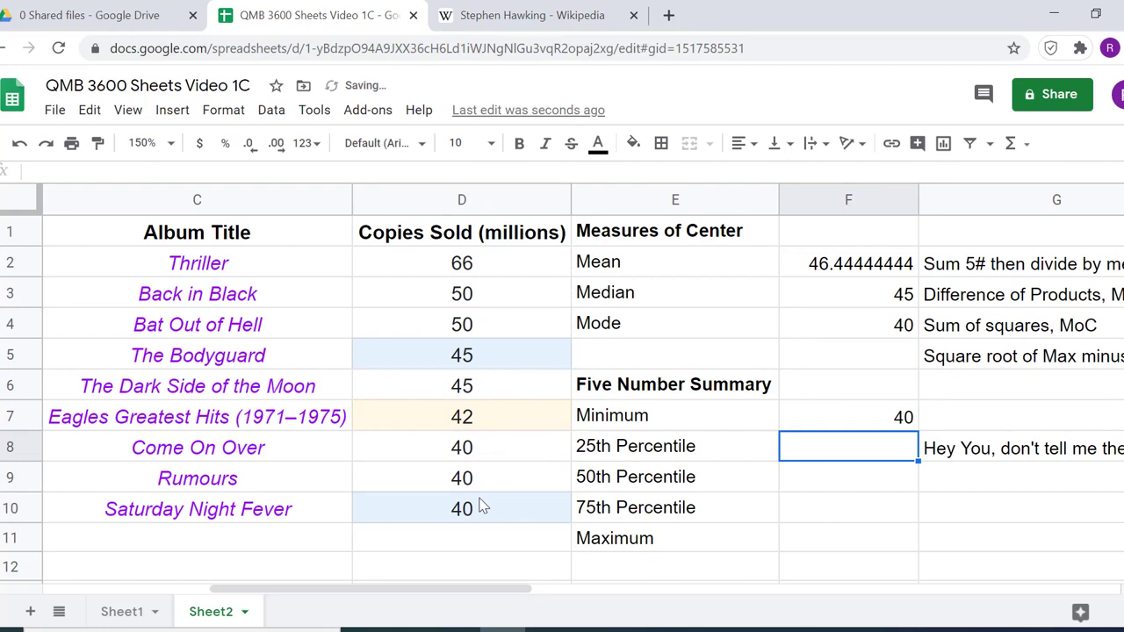
# Calculate the 25th Percentile in F8 with =PERCENTILE.EXC(D2:D10,0.25)
pyautogui.write('=')
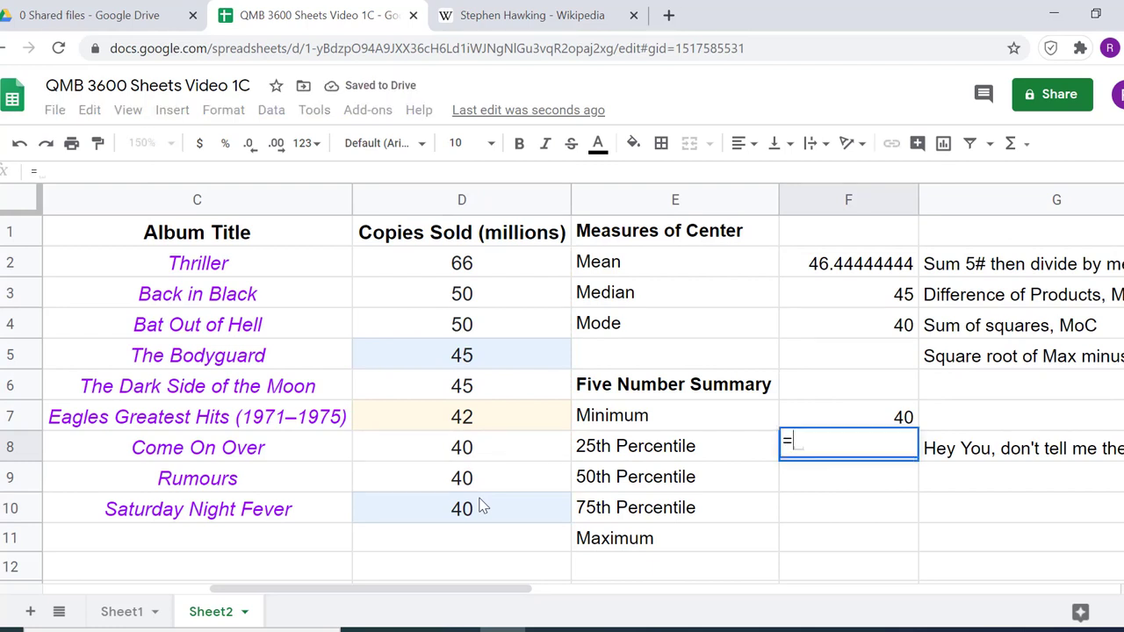
pyautogui.write('percen')
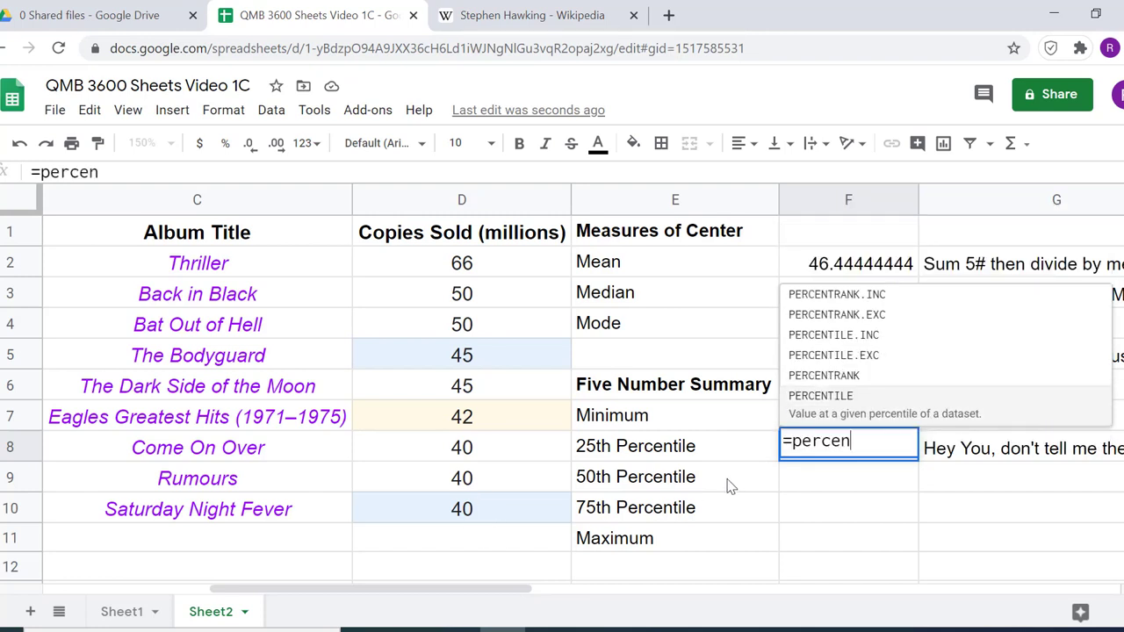
pyautogui.click(881, 362)
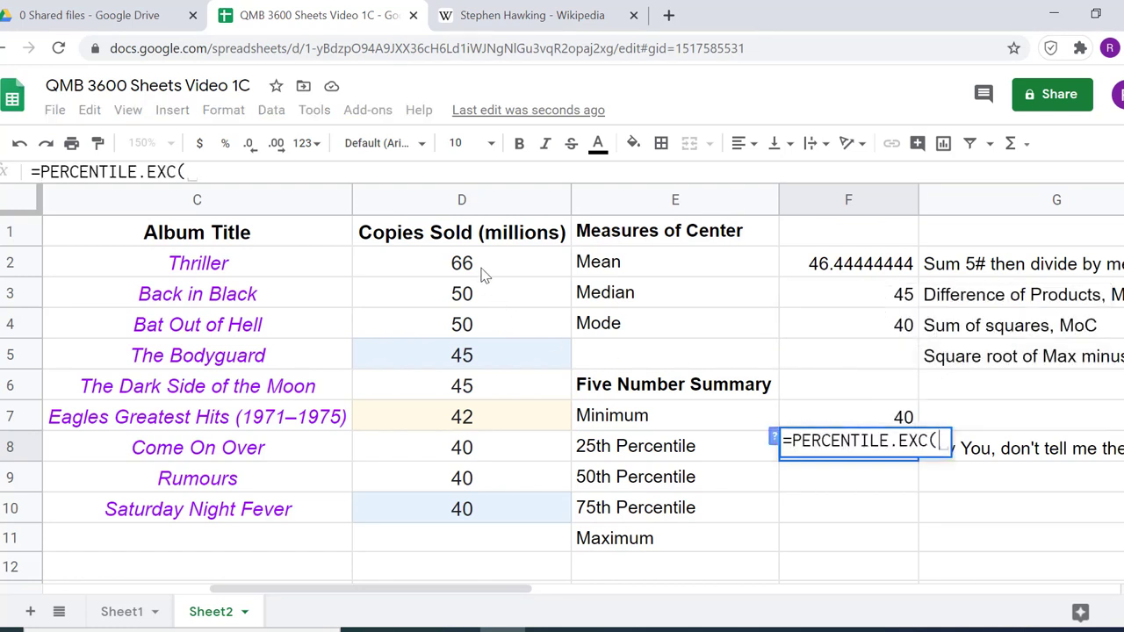
pyautogui.moveTo(485, 268); pyautogui.dragTo(562, 492)
pyautogui.write(',')
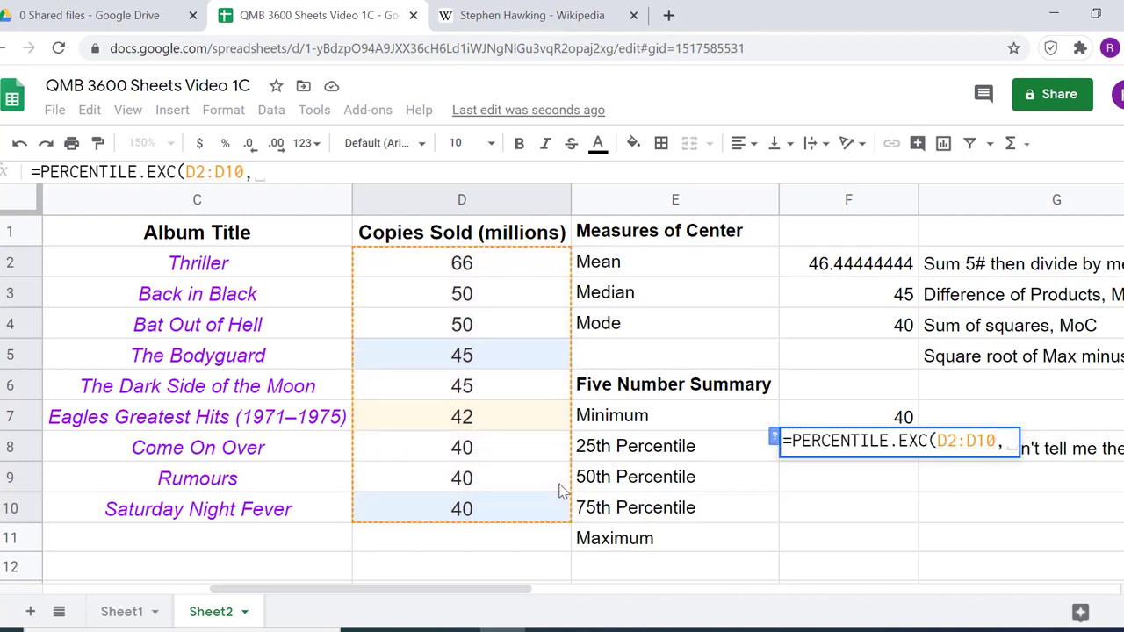
pyautogui.write('0.')
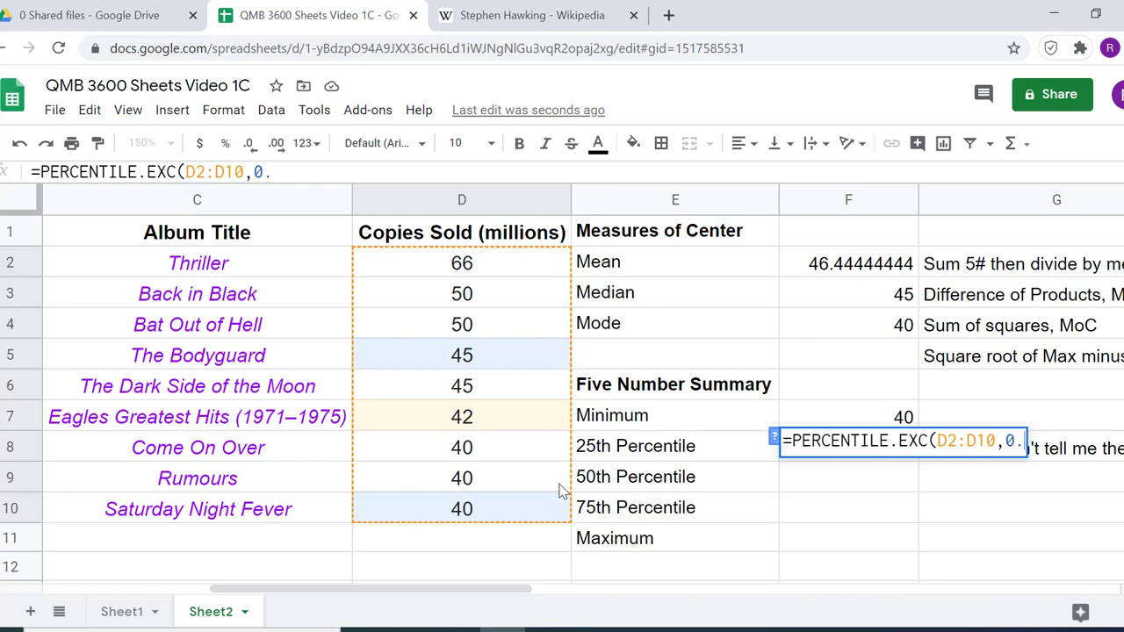
pyautogui.write('25')
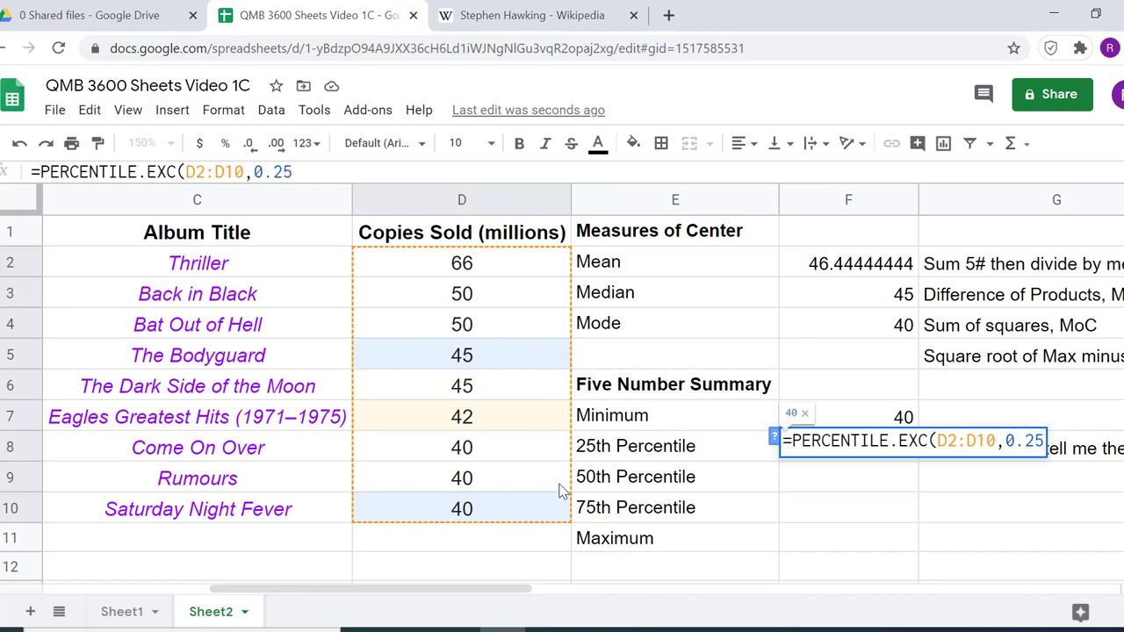
pyautogui.write(')')
pyautogui.press('Return')
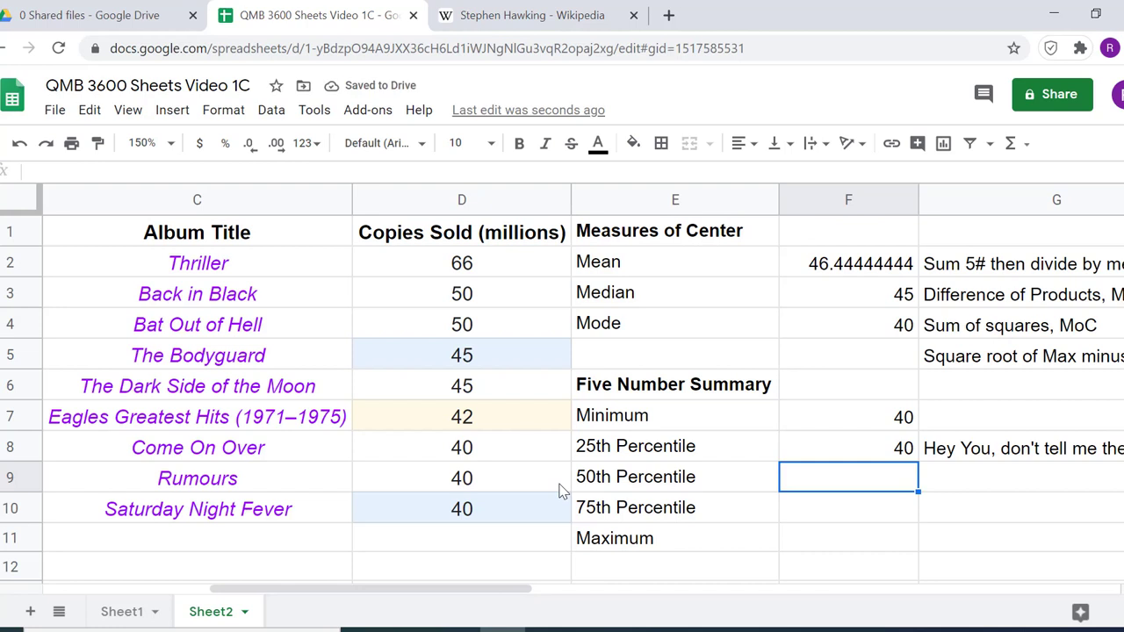
# Calculate the 50th Percentile in F9 as the median of the copies sold in D2:D10
pyautogui.write('=meidan')
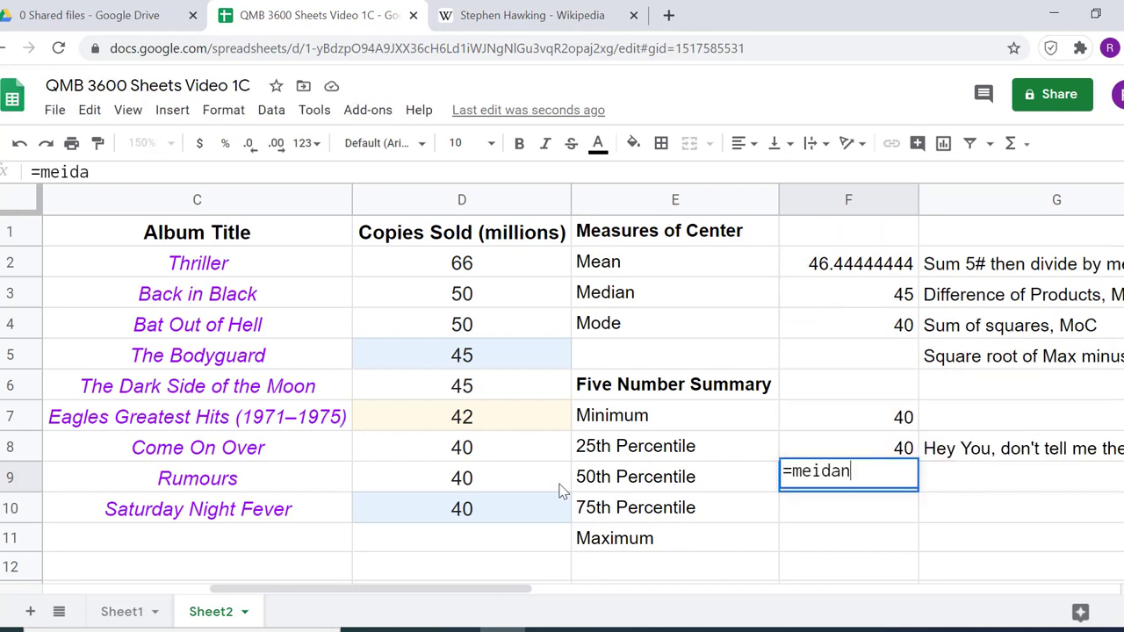
pyautogui.write('(')
pyautogui.press('BackSpace')
pyautogui.press('BackSpace')
pyautogui.press('BackSpace')
pyautogui.press('BackSpace')
pyautogui.press('BackSpace')
pyautogui.write('dian')
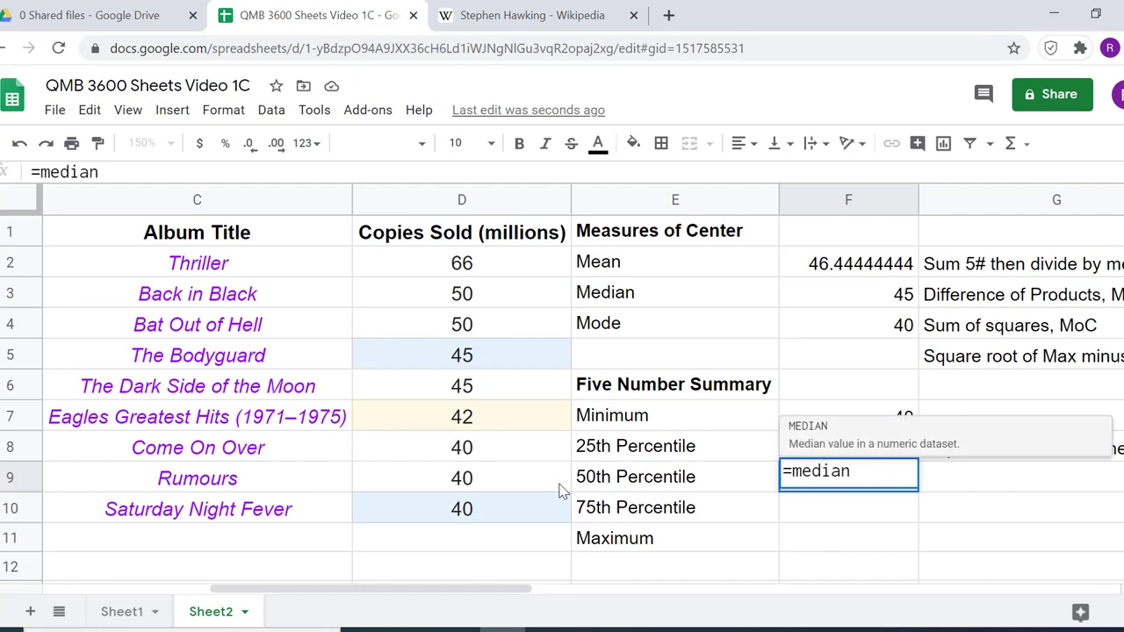
pyautogui.write('+')
pyautogui.press('BackSpace')
pyautogui.press('Left')
pyautogui.write('(')
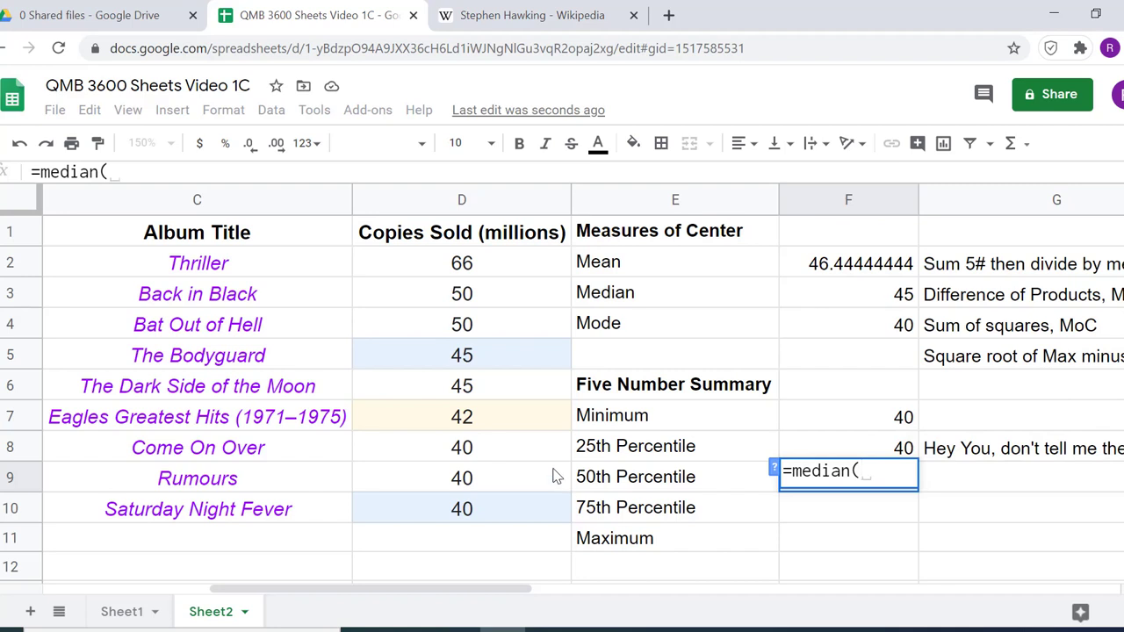
pyautogui.moveTo(484, 266); pyautogui.dragTo(470, 510)
pyautogui.press('Return')
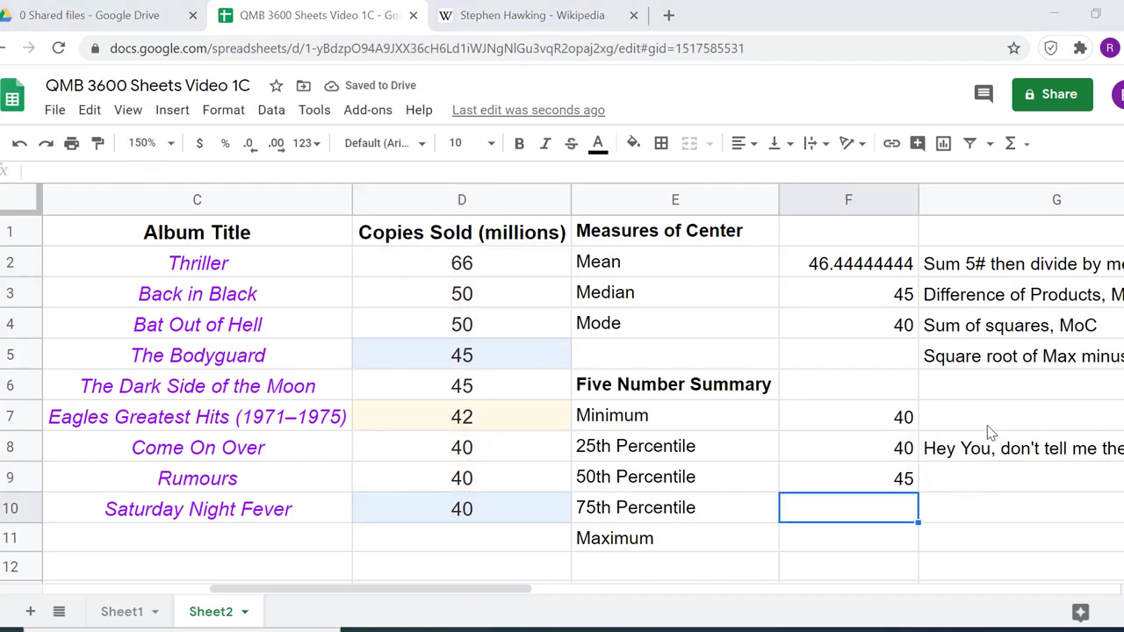
# Calculate the 75th Percentile in F10 with =PERCENTILE.EXC(D2:D10,.75)
pyautogui.click(1026, 145)
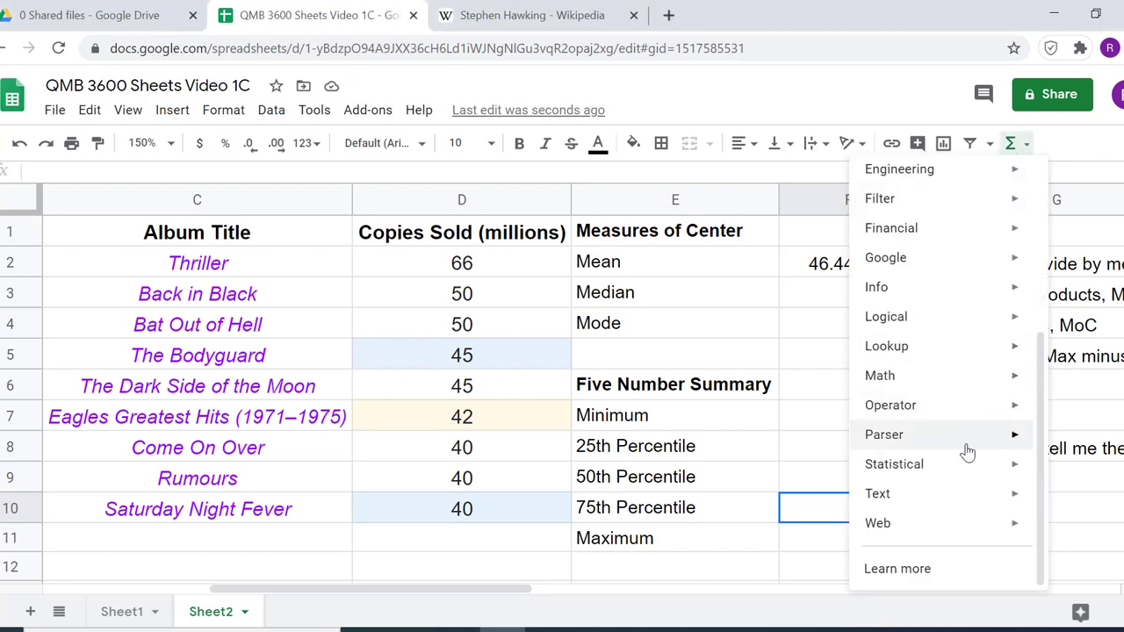
pyautogui.moveTo(965, 463)
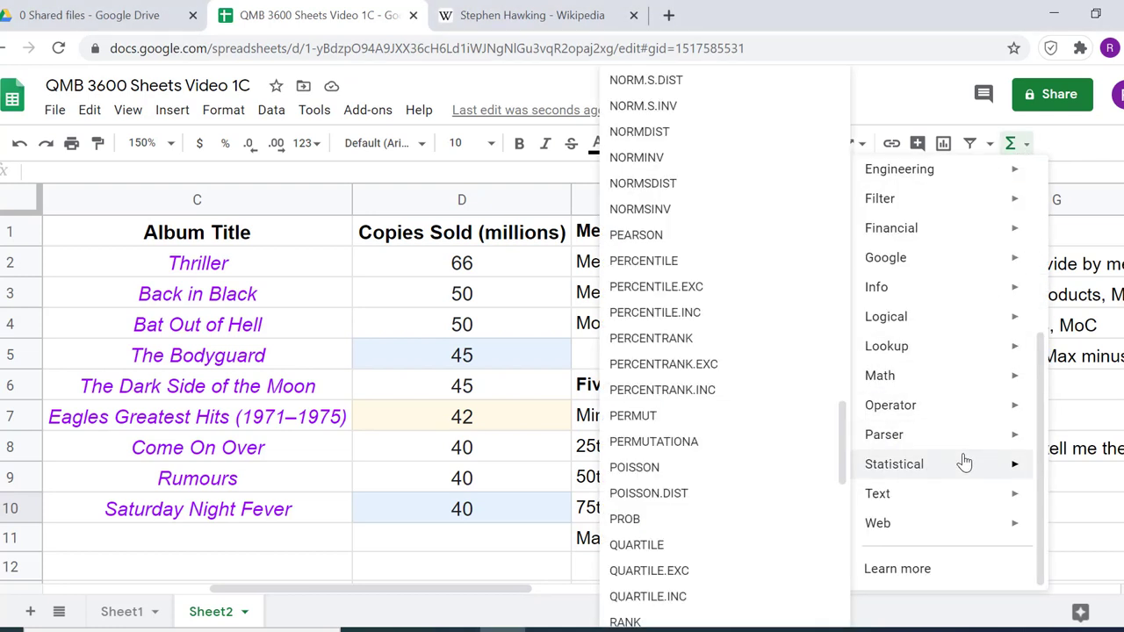
pyautogui.scroll(8, 790, 457)
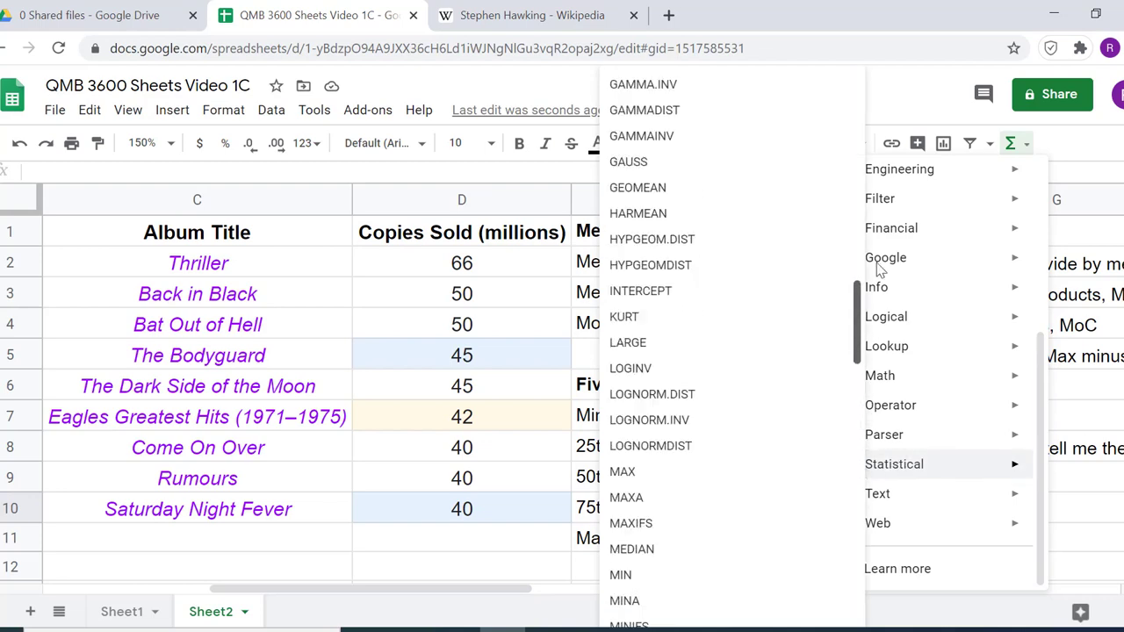
pyautogui.moveTo(877, 262); pyautogui.dragTo(888, 447)
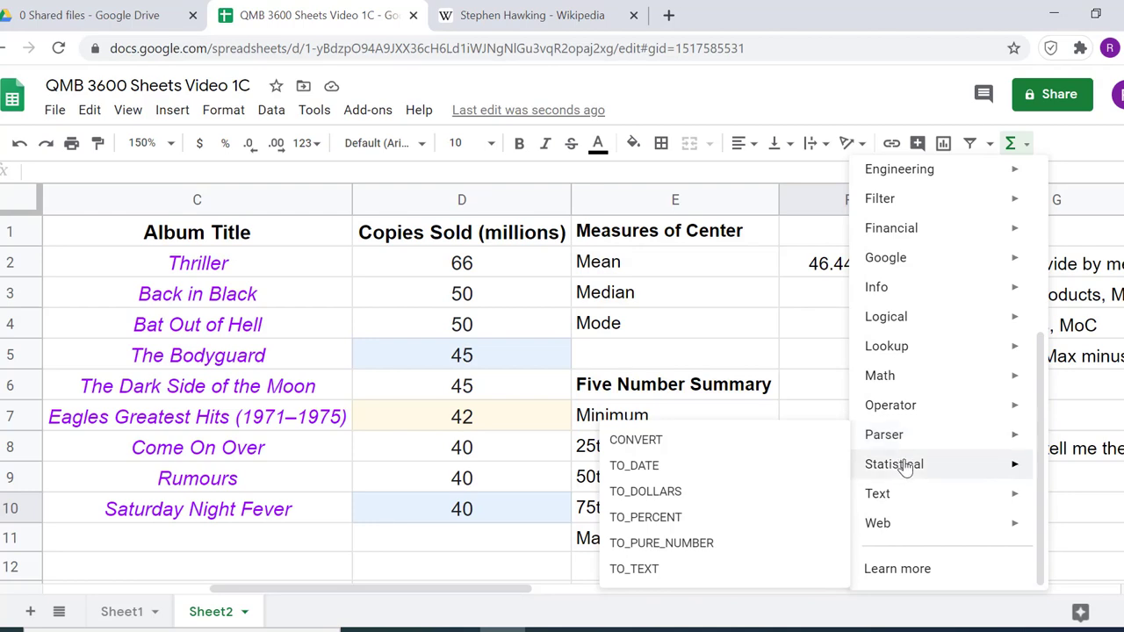
pyautogui.moveTo(906, 468)
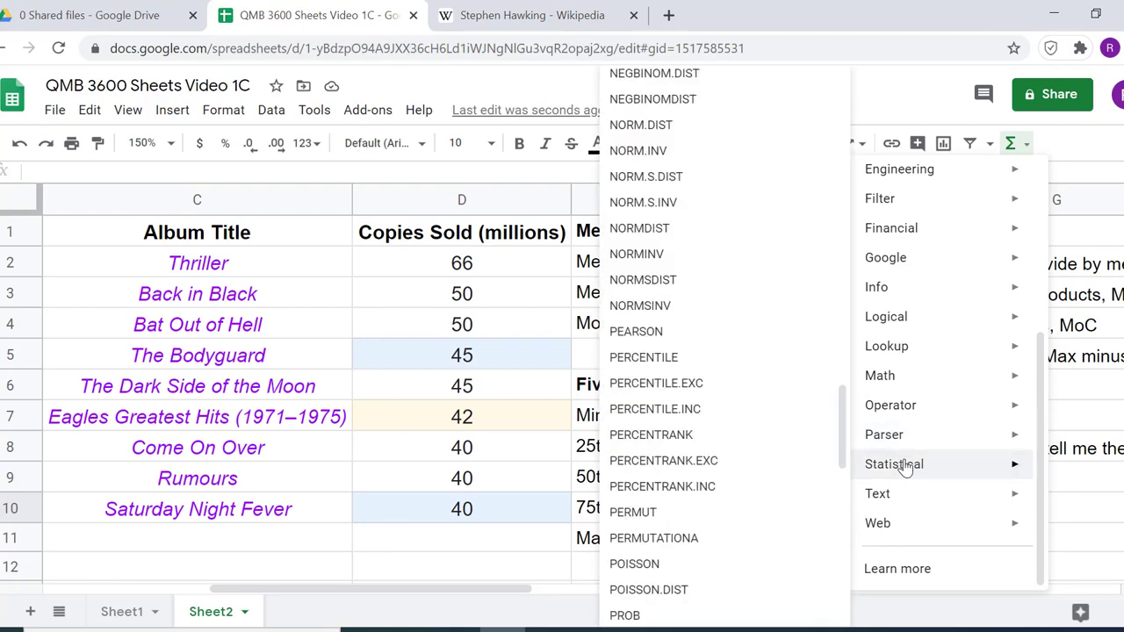
pyautogui.click(753, 391)
pyautogui.click(508, 269)
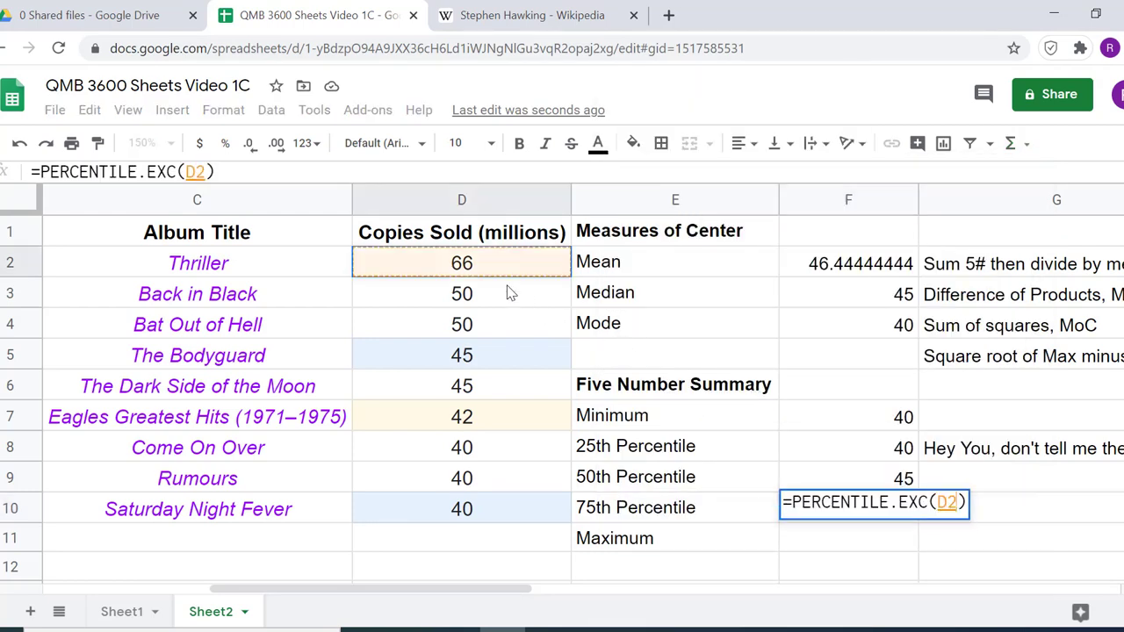
pyautogui.moveTo(510, 293); pyautogui.dragTo(517, 507)
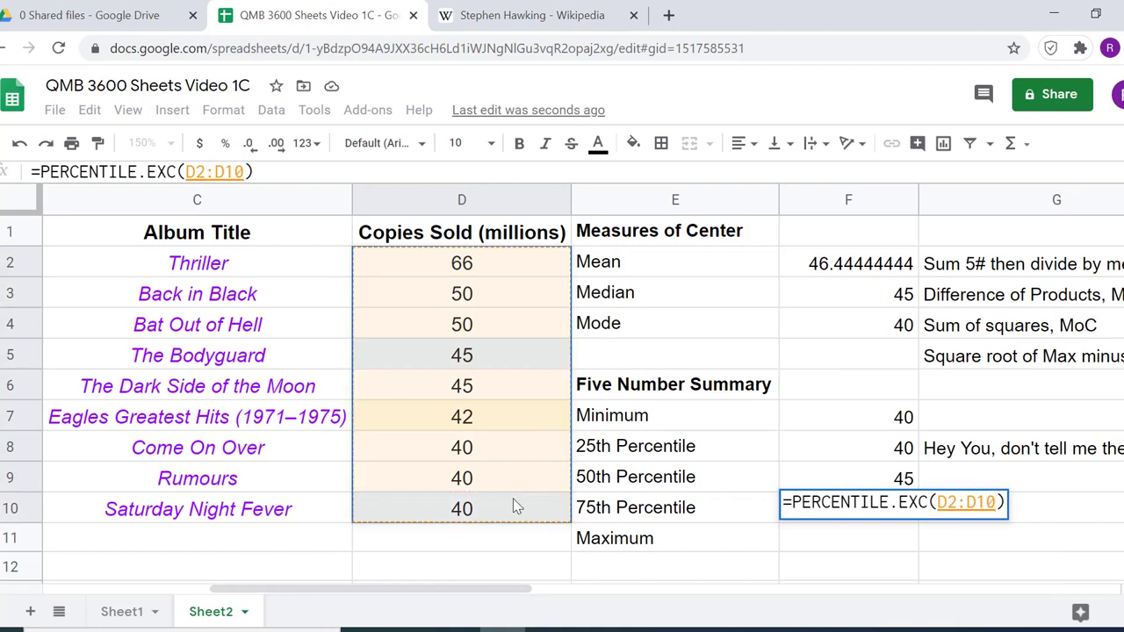
pyautogui.write(',')
pyautogui.write('.75')
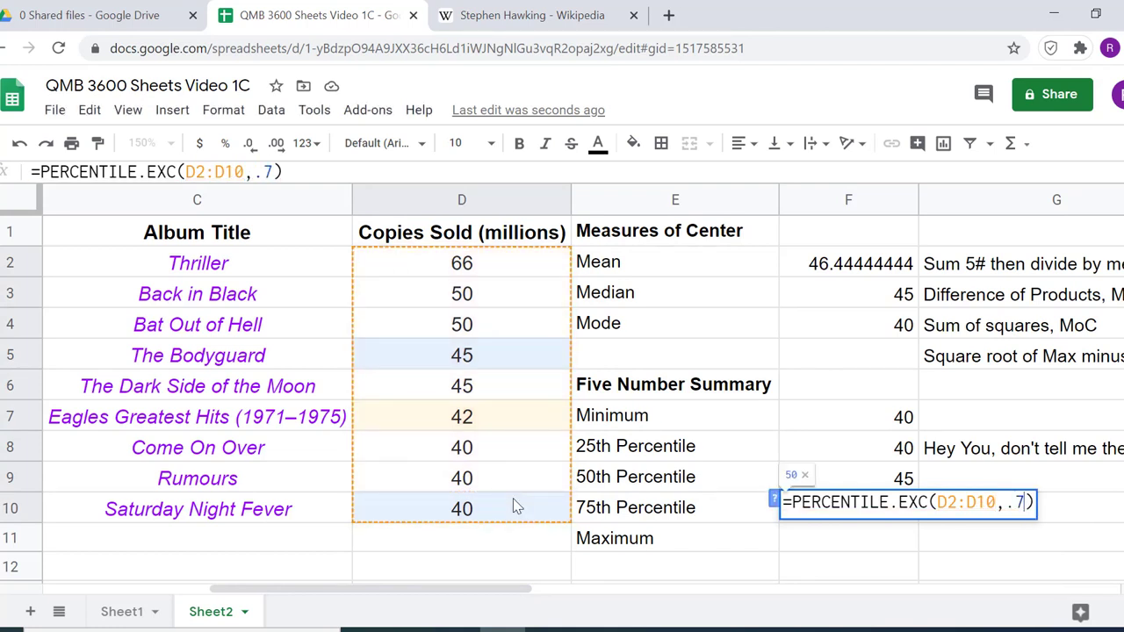
pyautogui.press('Return')
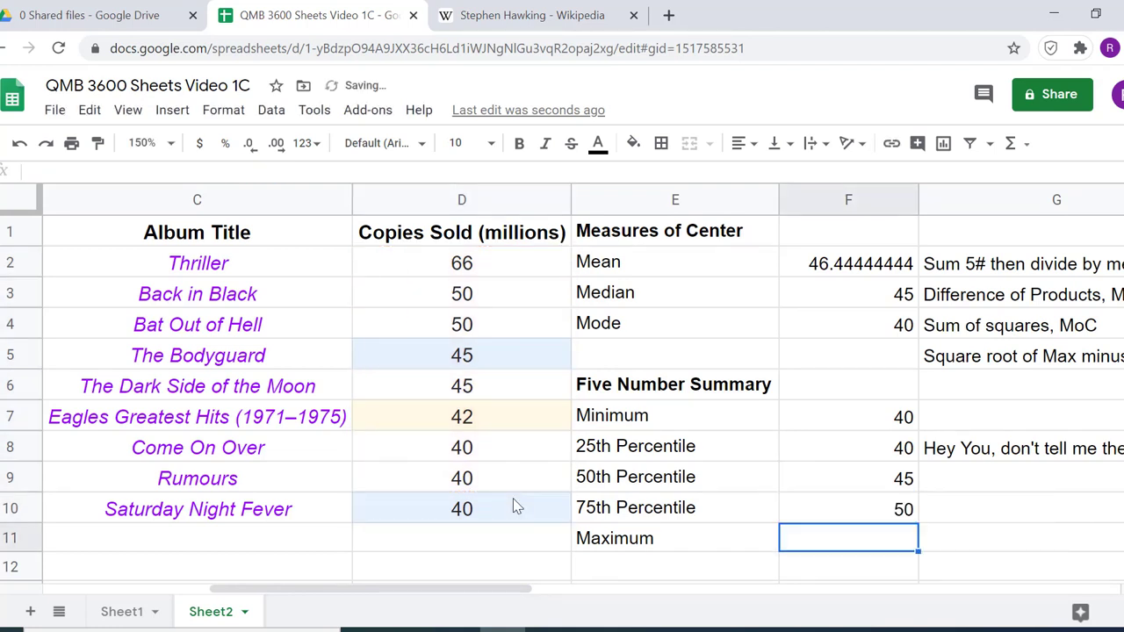
# Calculate the Maximum in F11 of the five number summary with =MAX(D2:D10)
pyautogui.click(864, 450)
pyautogui.click(876, 543)
pyautogui.click(1026, 143)
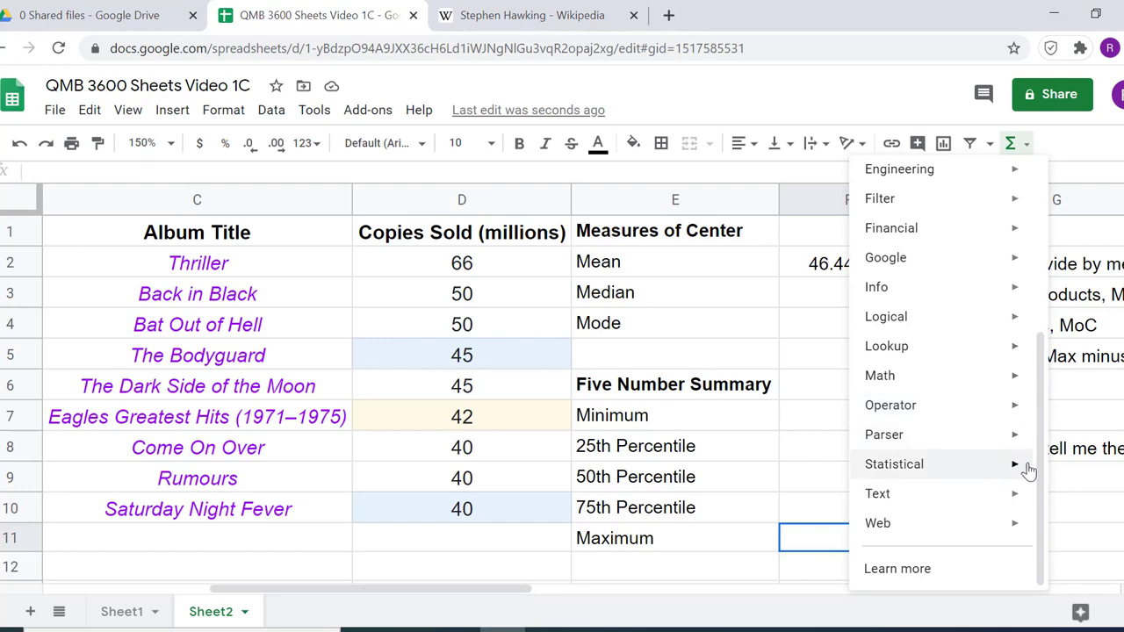
pyautogui.moveTo(1002, 468)
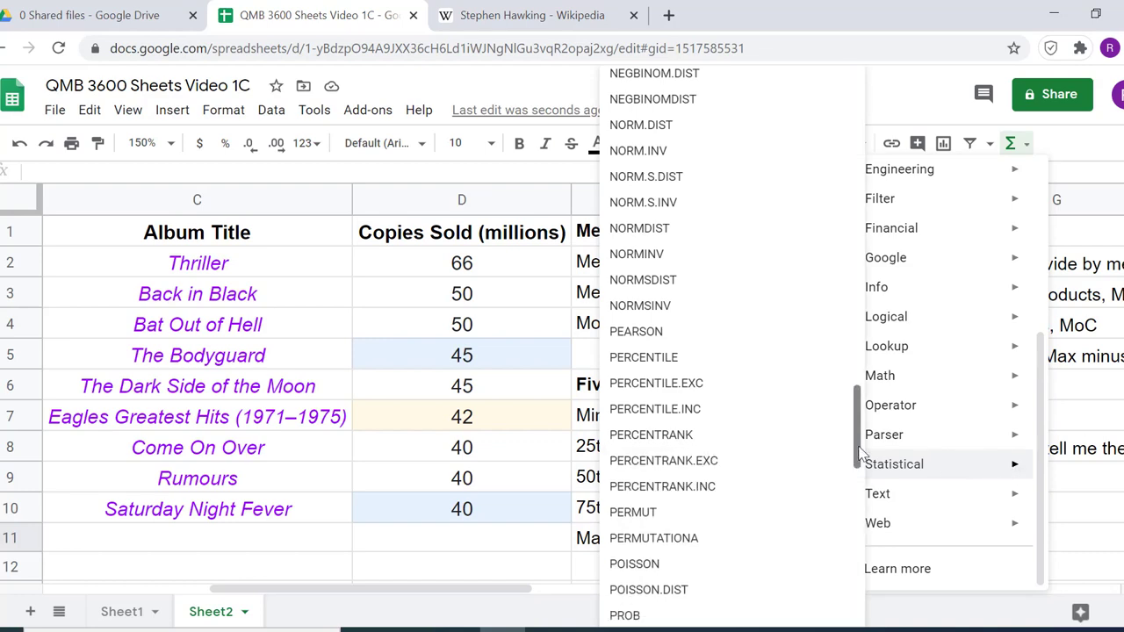
pyautogui.moveTo(860, 452); pyautogui.dragTo(884, 401)
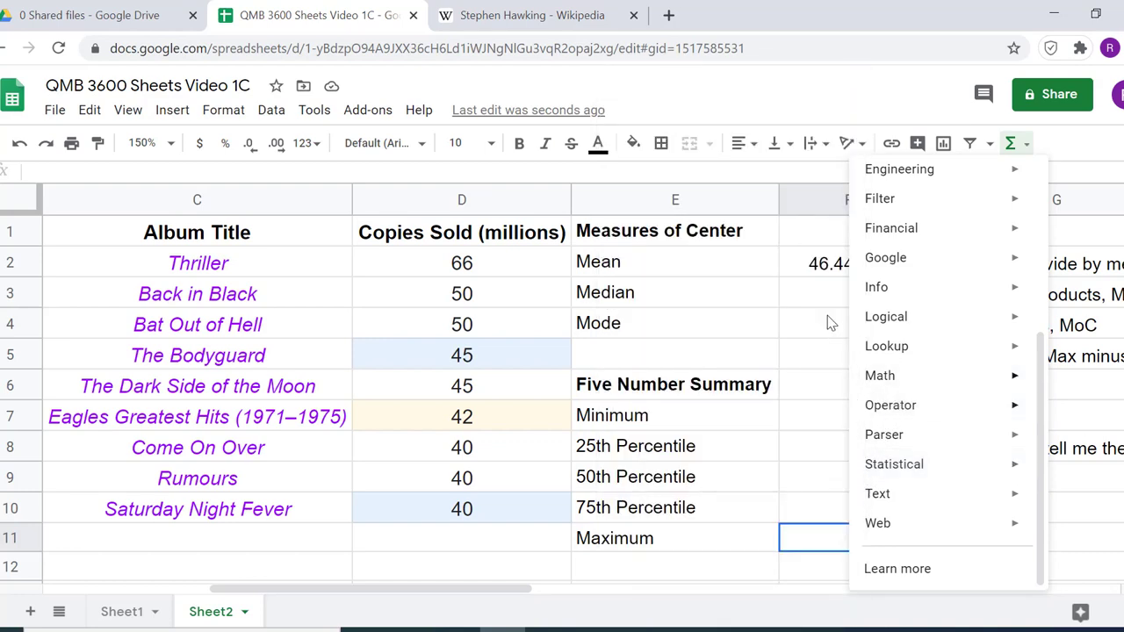
pyautogui.moveTo(909, 468)
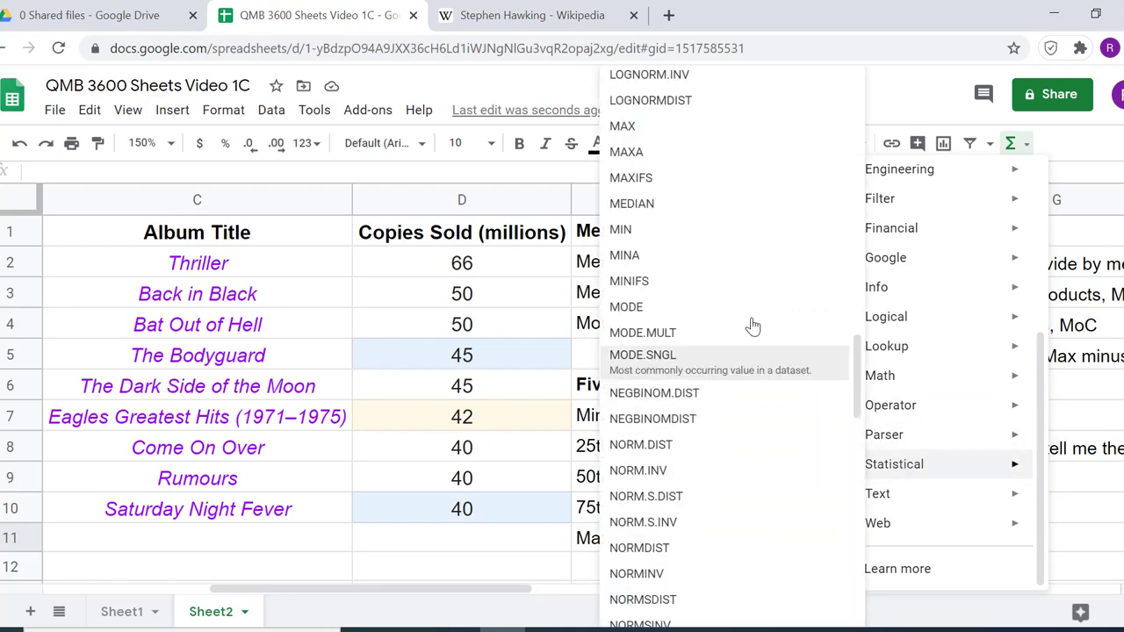
pyautogui.click(650, 128)
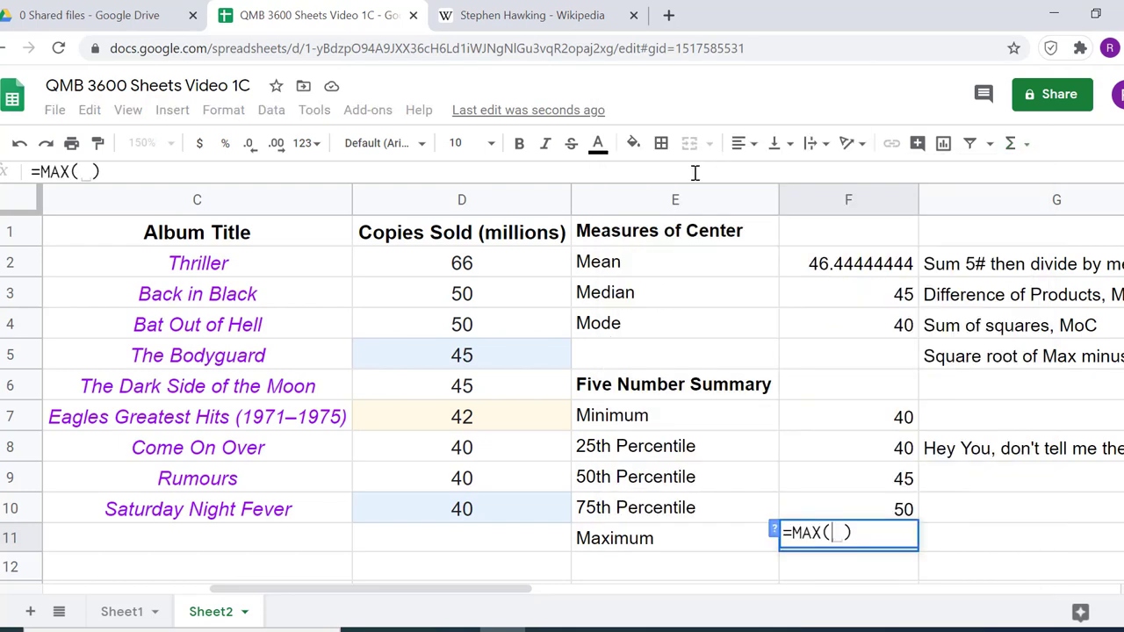
pyautogui.click(516, 274)
pyautogui.moveTo(517, 309); pyautogui.dragTo(553, 507)
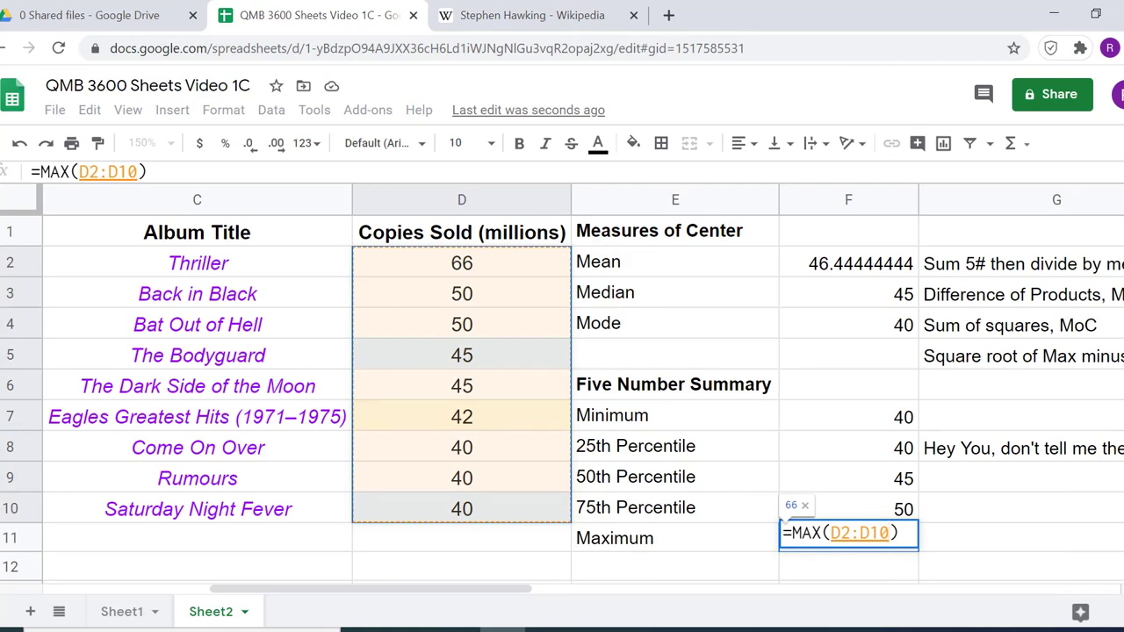
pyautogui.press('Return')
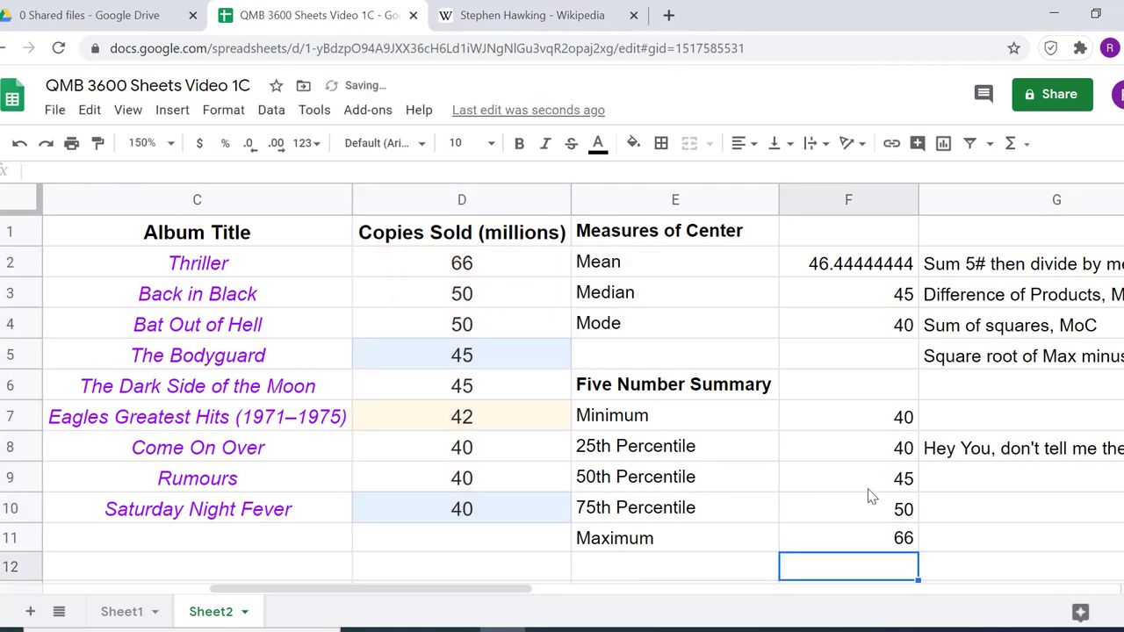
# Calculate the Standard deviation in F14 of the Measure of Variation section with =STDEVA(D2:D10)
pyautogui.scroll(-1, 866, 494)
pyautogui.scroll(1, 870, 494)
pyautogui.scroll(-1, 832, 404)
pyautogui.click(823, 556)
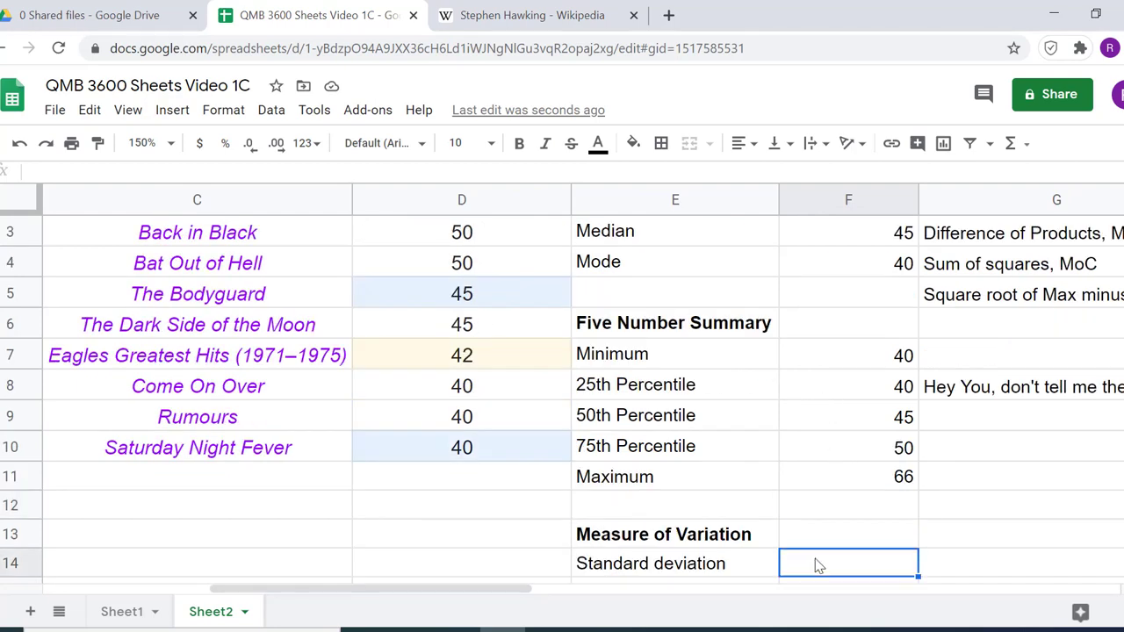
pyautogui.write('=')
pyautogui.scroll(-1, 843, 571)
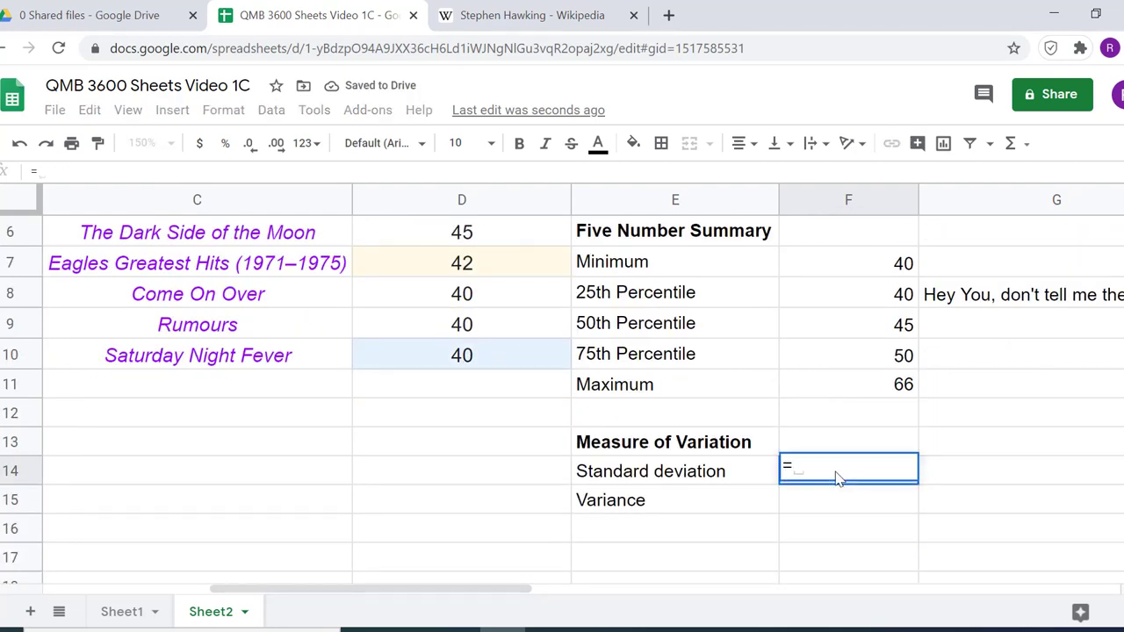
pyautogui.write('st')
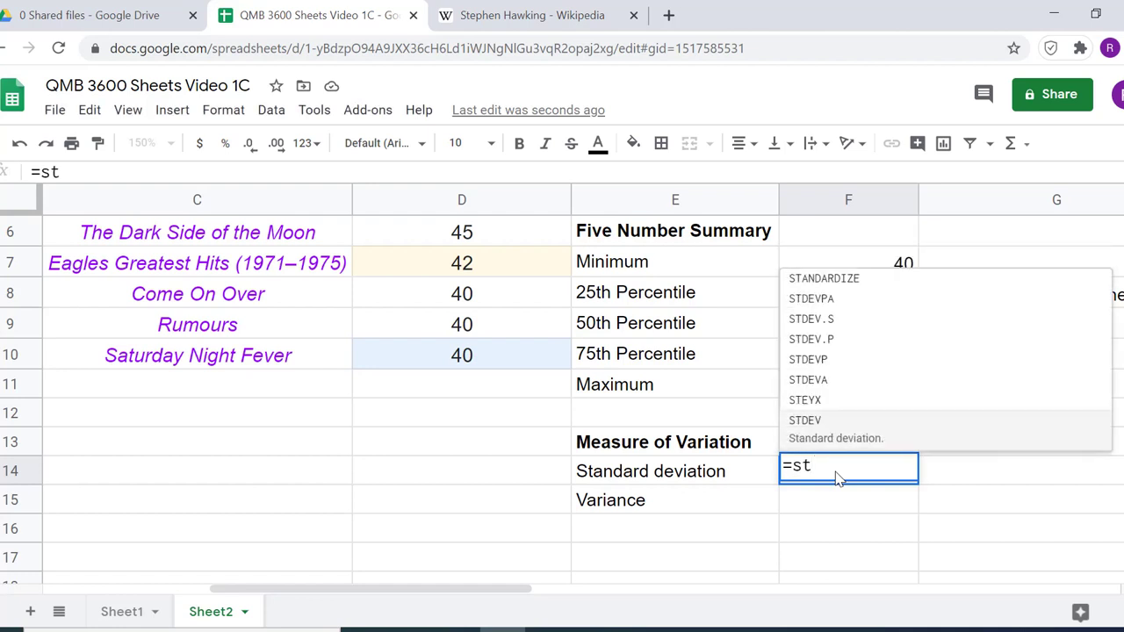
pyautogui.click(879, 387)
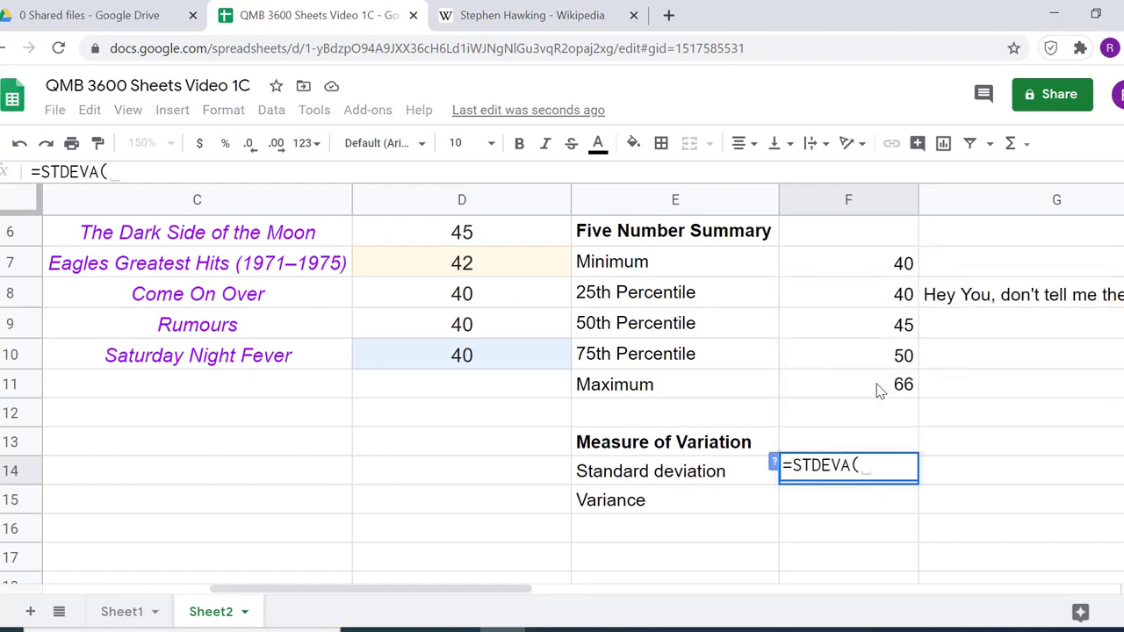
pyautogui.write('D2:')
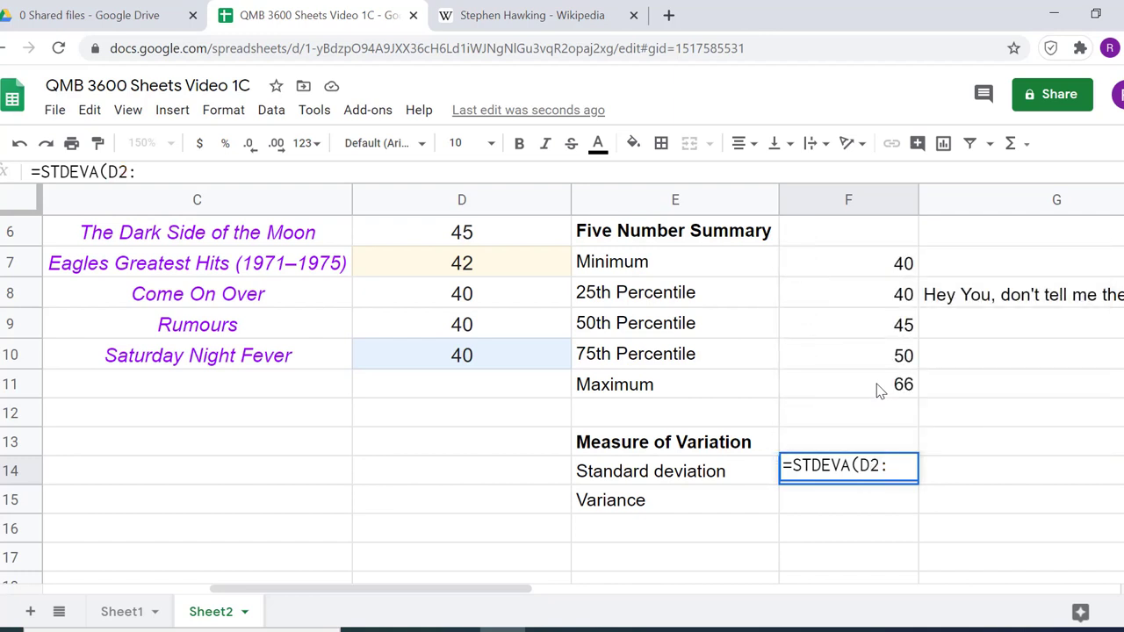
pyautogui.write('D10)')
pyautogui.press('Return')
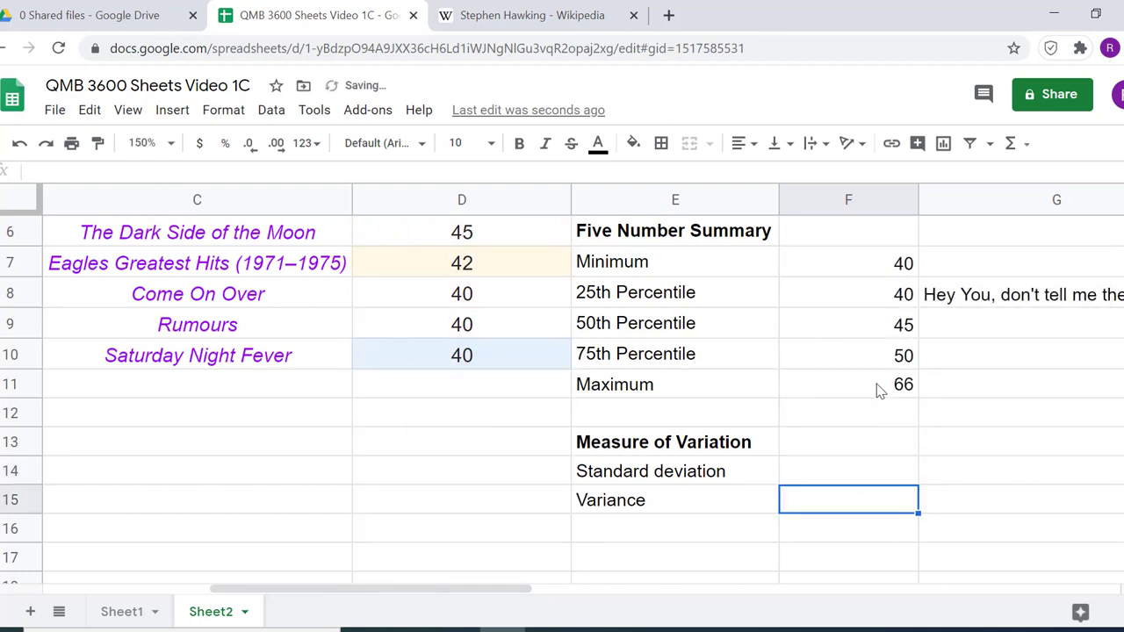
# Calculate the Variance in F15 of the copies sold with =VARA(D2:D10)
pyautogui.write('=var')
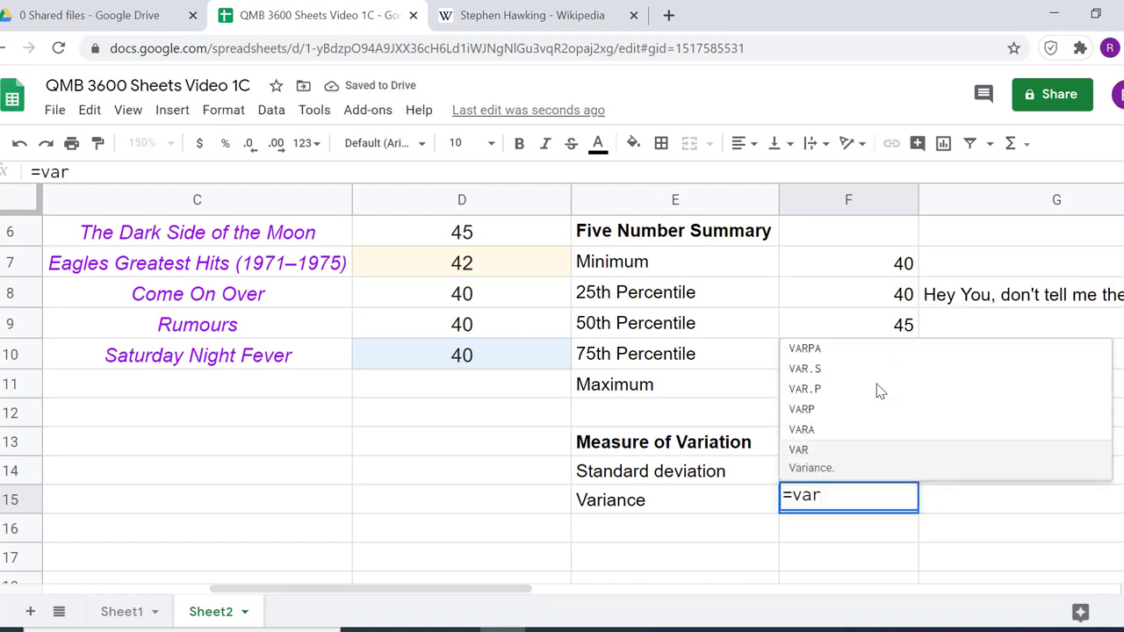
pyautogui.click(836, 438)
pyautogui.write('D')
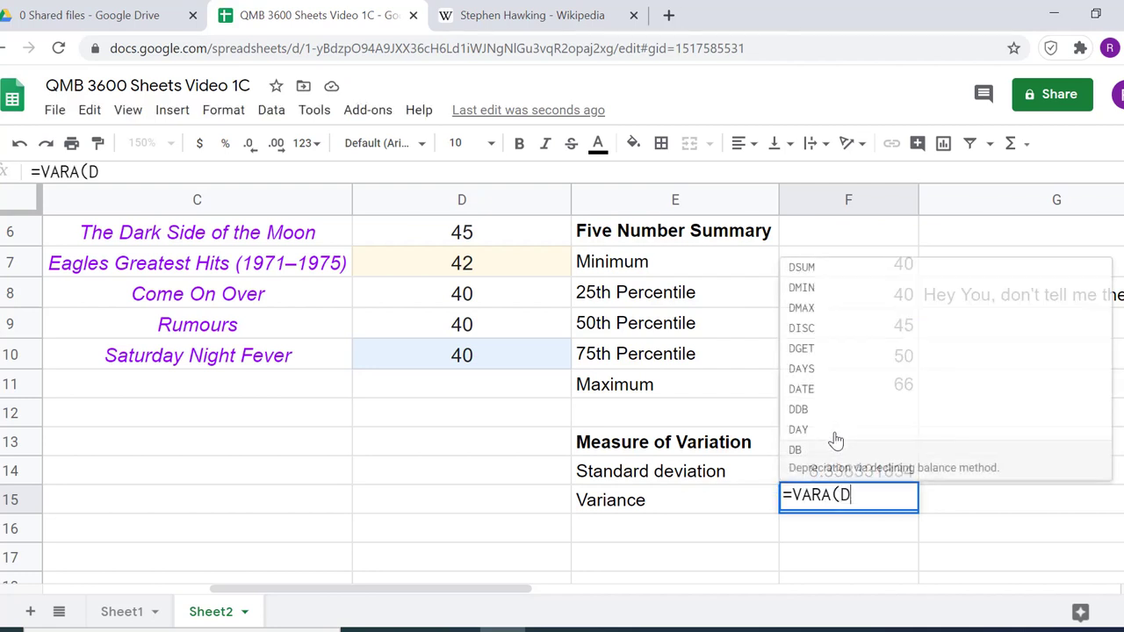
pyautogui.write('2:D10')
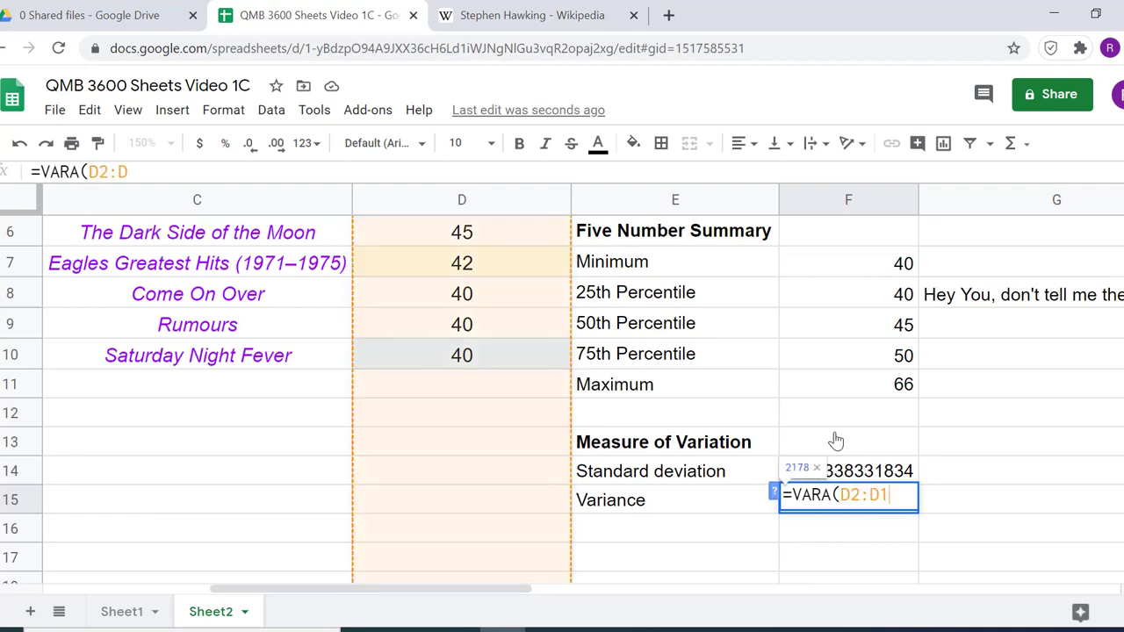
pyautogui.write(')')
pyautogui.press('Return')
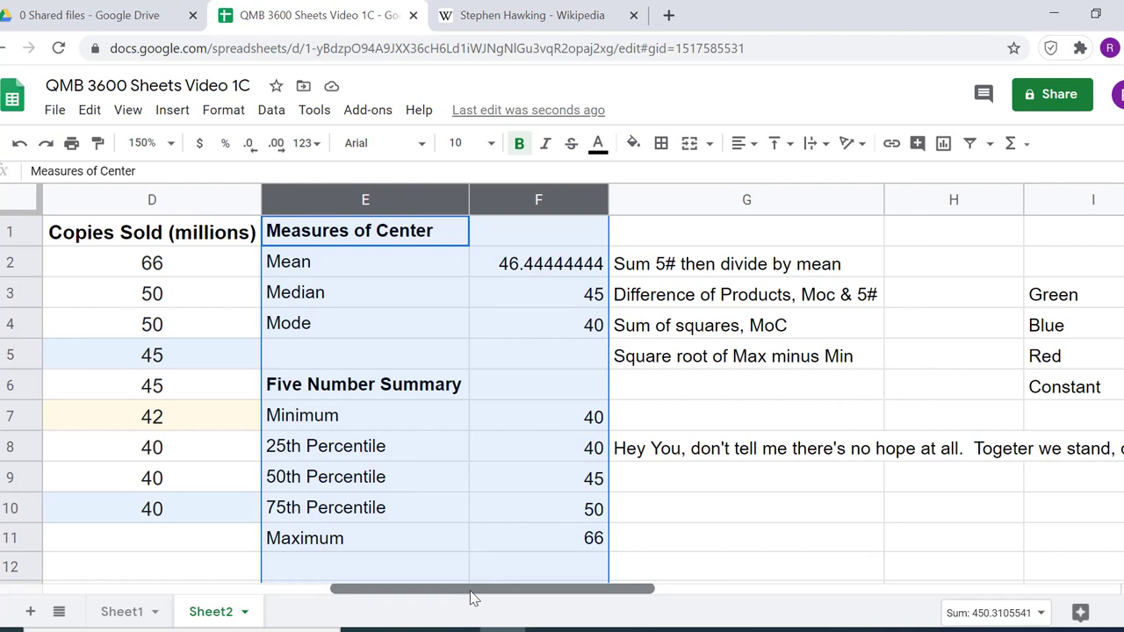
# Delete columns A and B, which hold the duplicate album titles and copies sold
pyautogui.moveTo(469, 595); pyautogui.dragTo(214, 580)
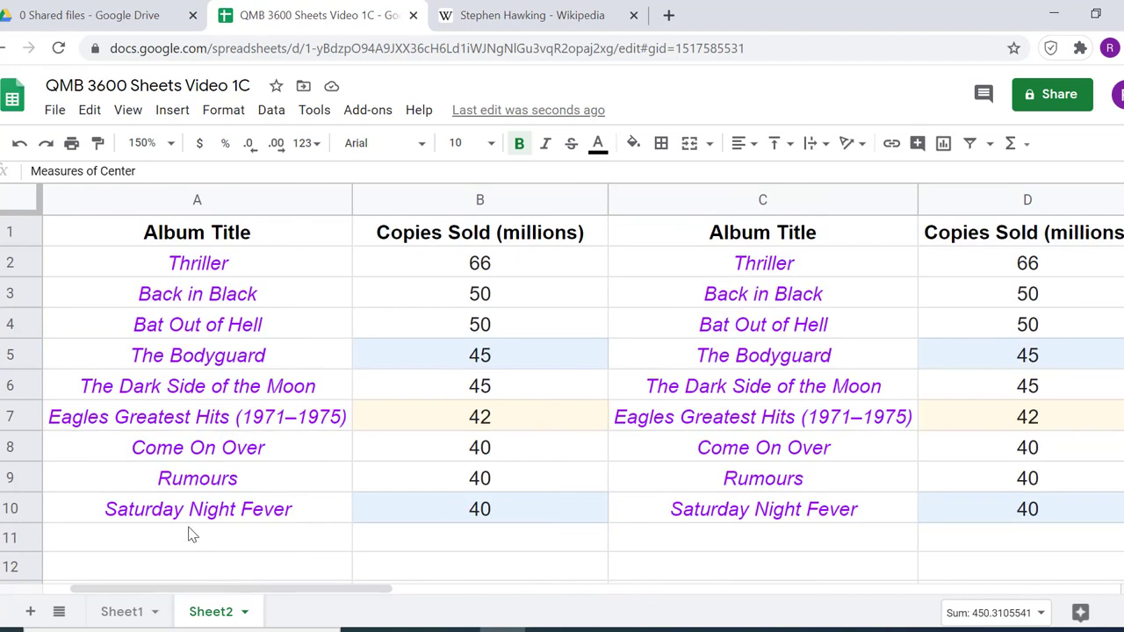
pyautogui.click(196, 200)
pyautogui.keyDown('shift'); pyautogui.click(385, 210); pyautogui.keyUp('shift')
pyautogui.rightClick(389, 214)
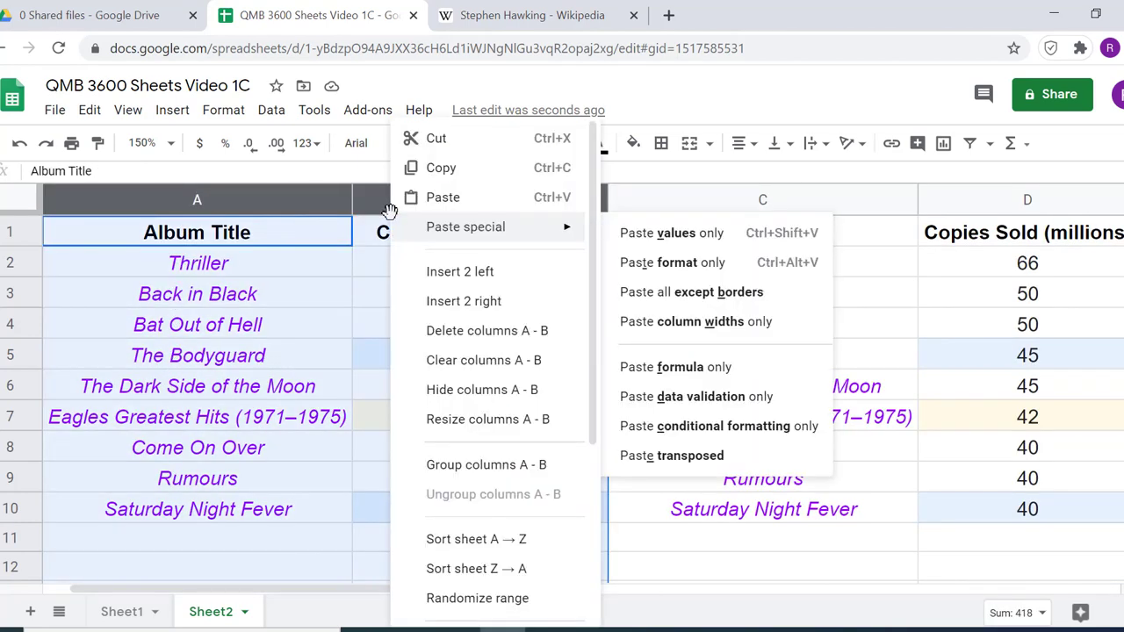
pyautogui.click(486, 332)
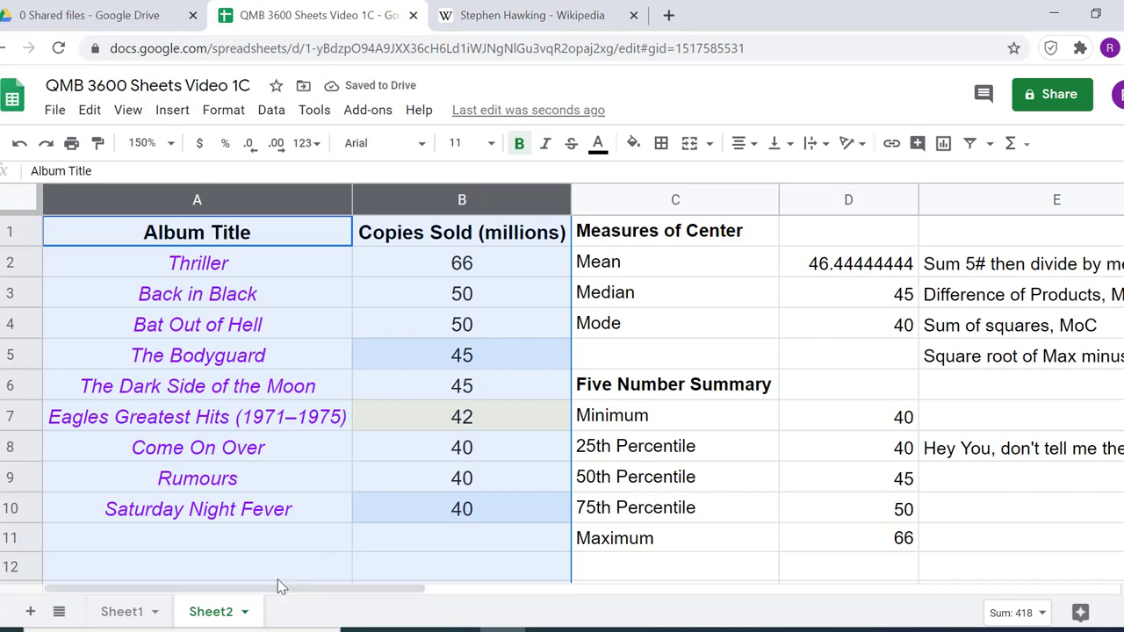
pyautogui.rightClick(24, 572)
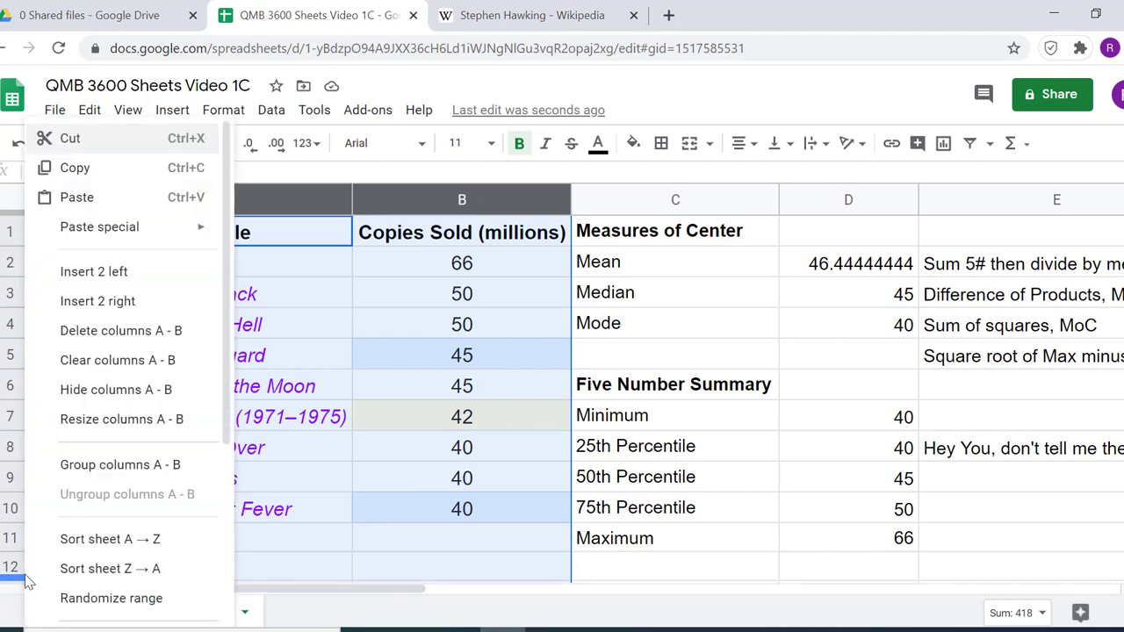
pyautogui.click(678, 571)
# Start the formula in F2 for "Sum 5# then divide by mean" by adding the five number summary values, =D7+D8+D9+D10+D11
pyautogui.moveTo(364, 593); pyautogui.dragTo(565, 601)
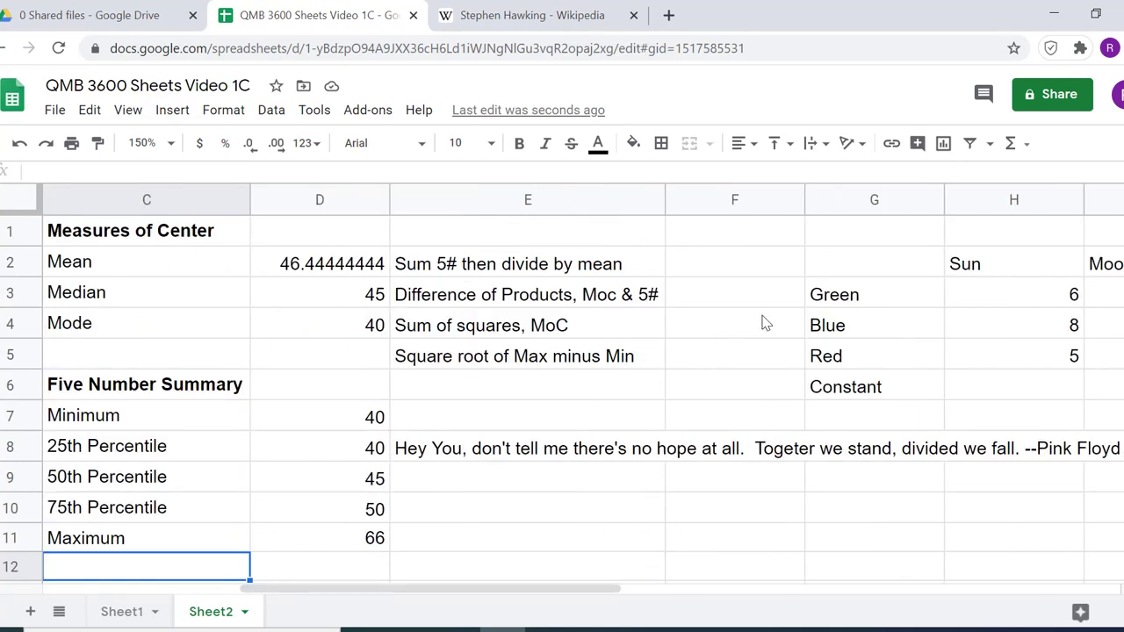
pyautogui.click(694, 268)
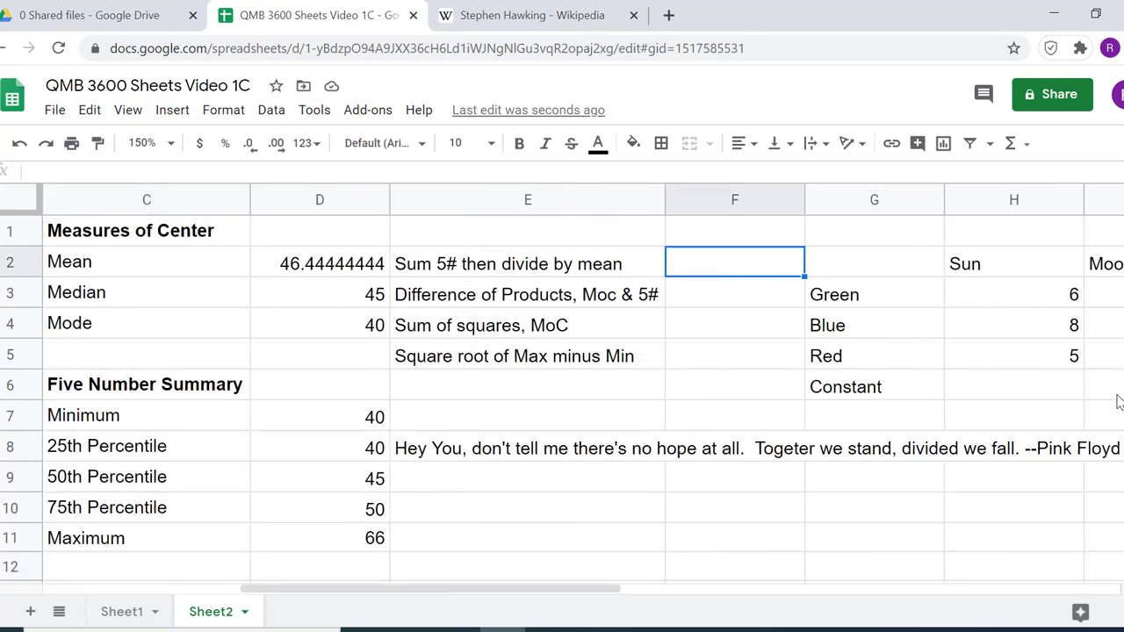
pyautogui.write('=')
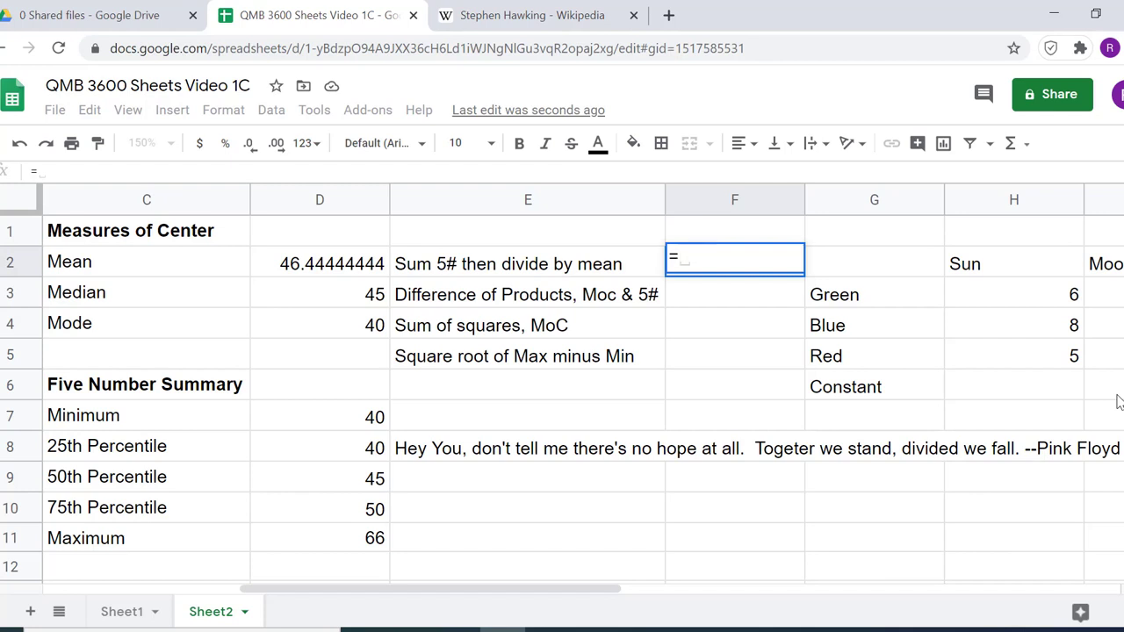
pyautogui.click(362, 417)
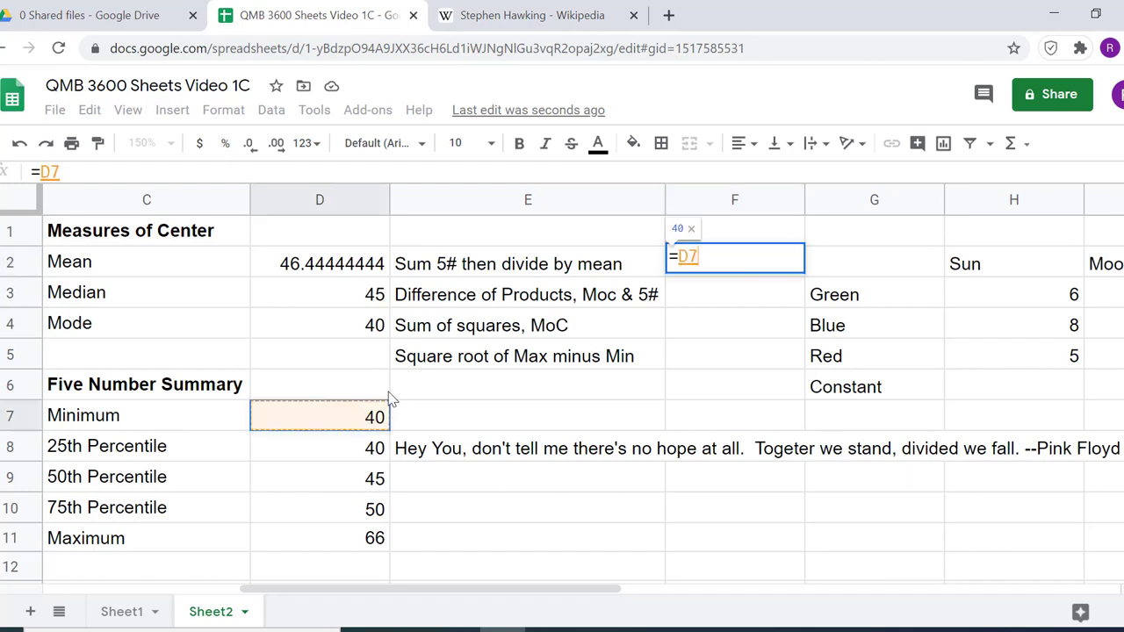
pyautogui.write('+')
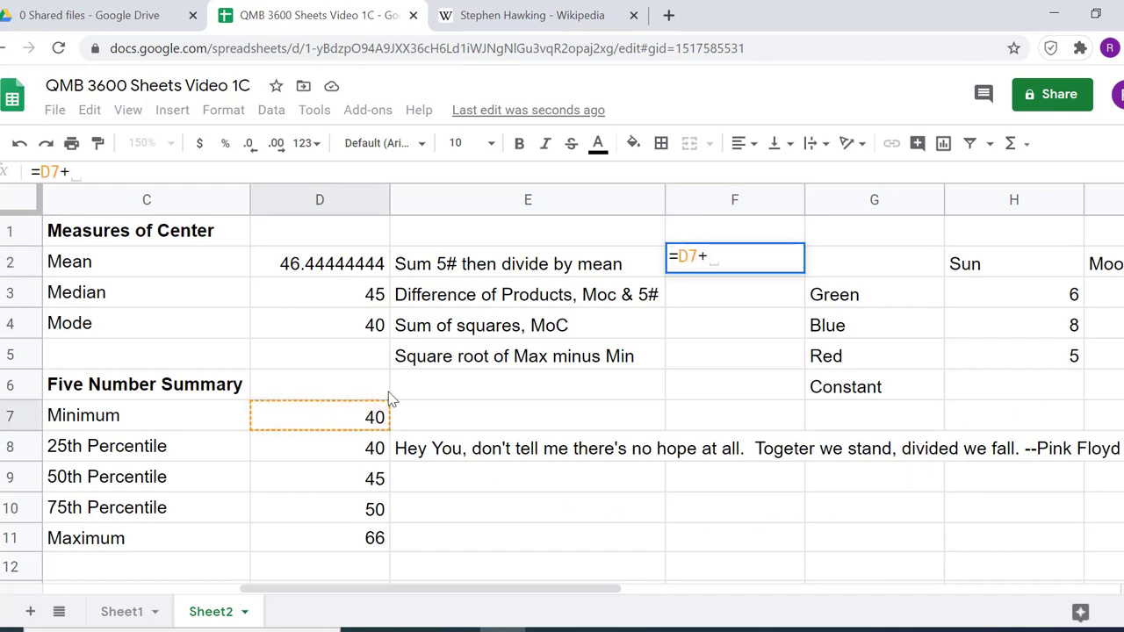
pyautogui.click(367, 449)
pyautogui.write('+')
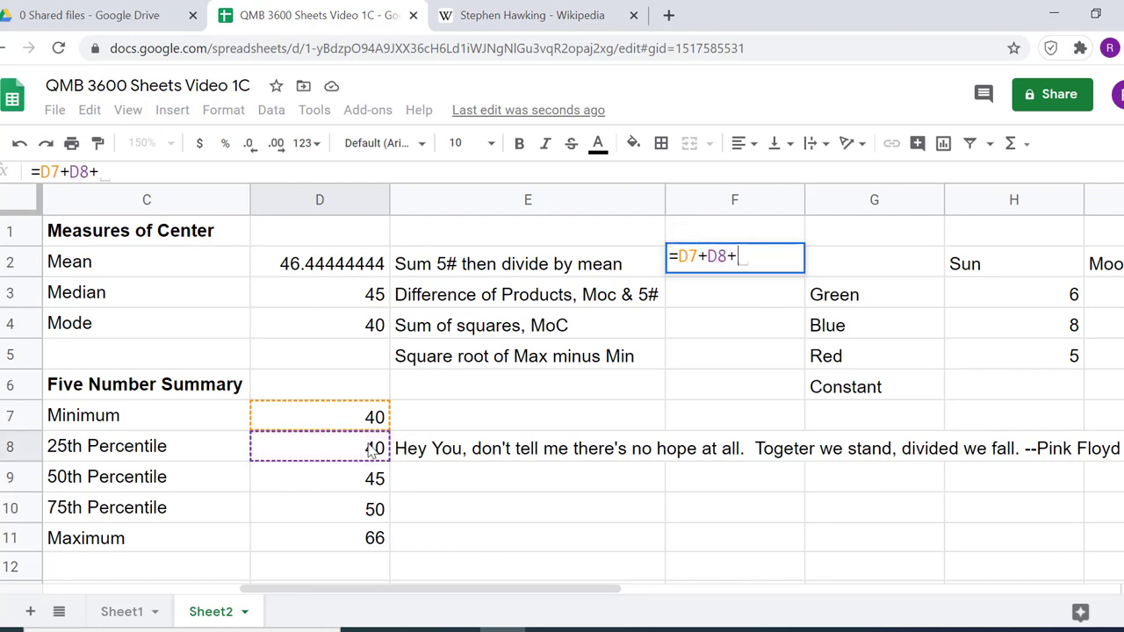
pyautogui.click(381, 479)
pyautogui.write('+')
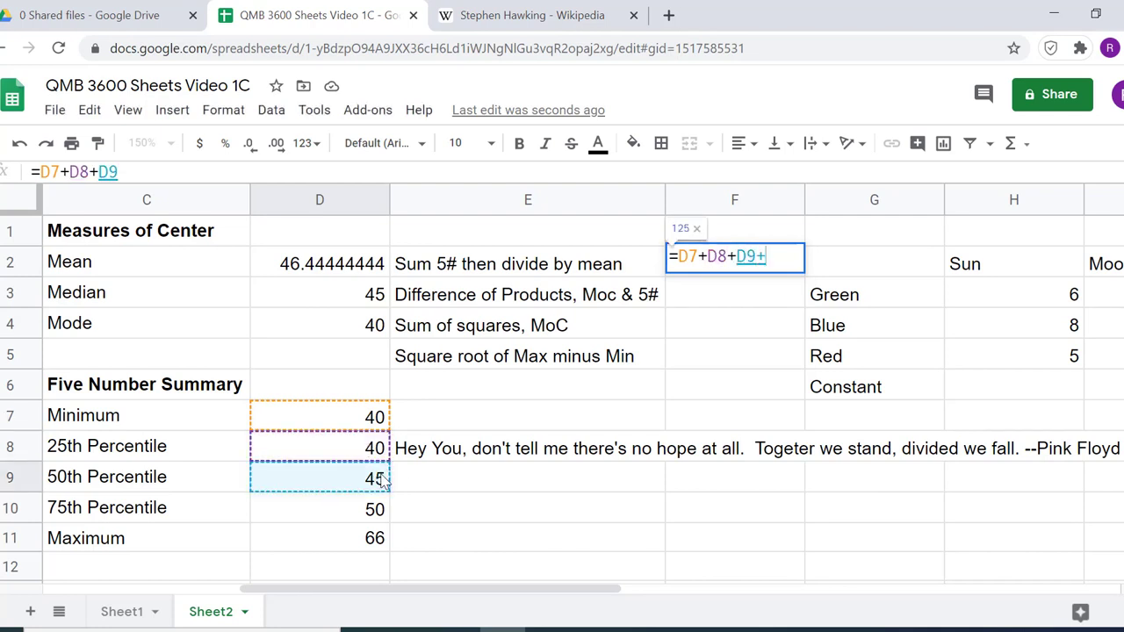
pyautogui.click(365, 518)
pyautogui.write('+')
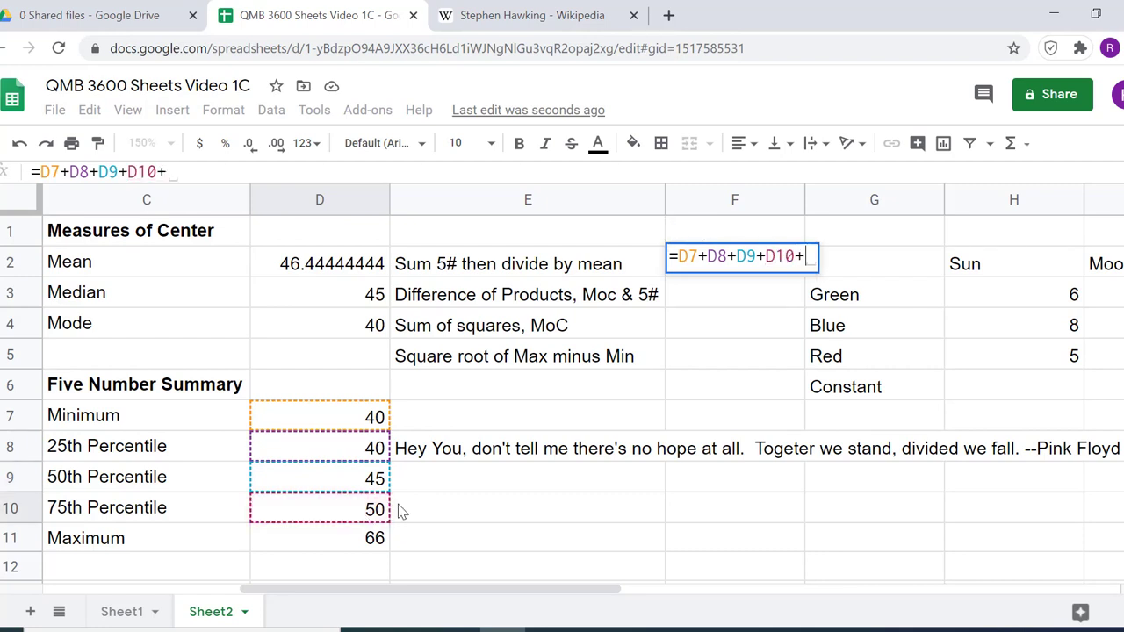
pyautogui.click(375, 539)
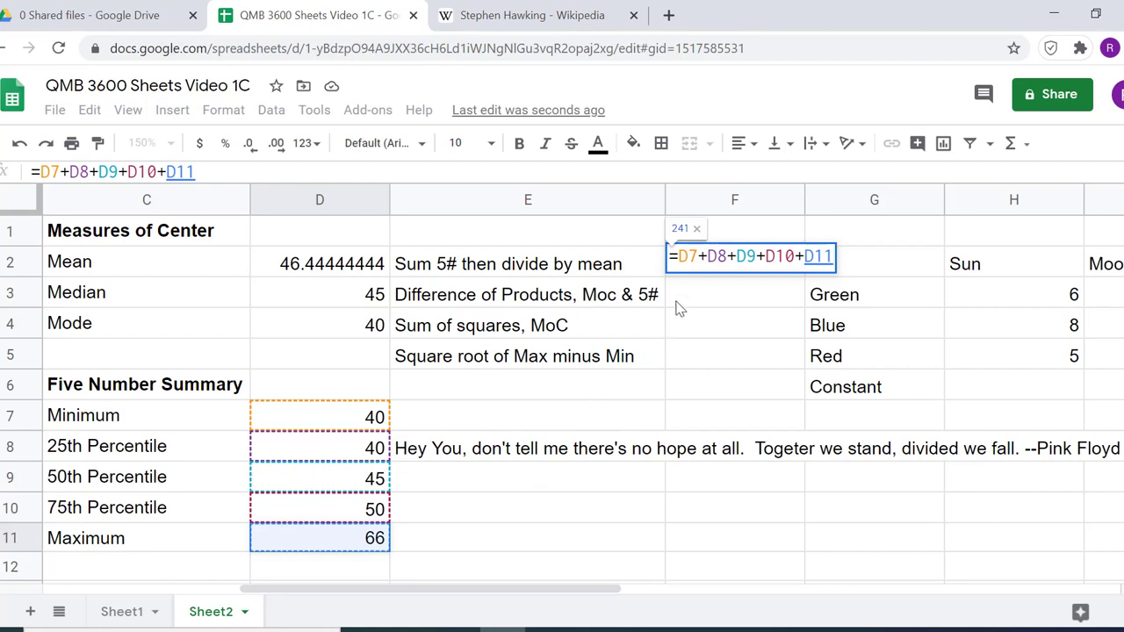
# Enclose the sum D7+D8+D9+D10+D11 in the F2 formula in parentheses
pyautogui.click(680, 256)
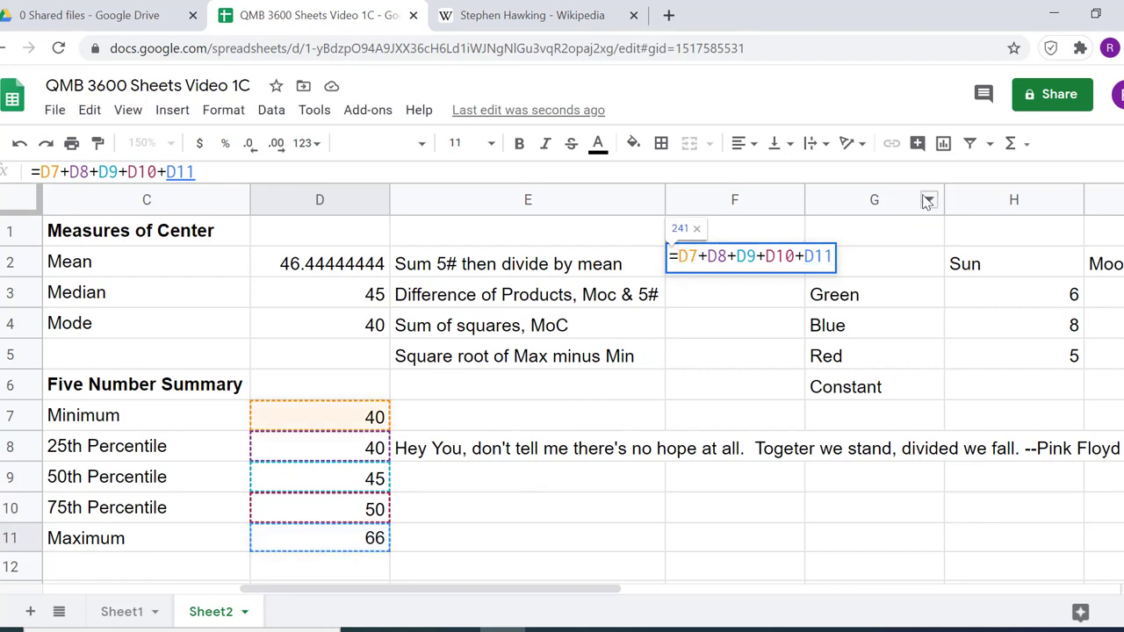
pyautogui.write('(')
pyautogui.press('Right')
pyautogui.press('Right')
pyautogui.press('Right')
pyautogui.press('Right')
pyautogui.press('Right')
pyautogui.press('Right')
pyautogui.press('Right')
pyautogui.press('Right')
pyautogui.press('Right')
pyautogui.press('Right')
pyautogui.press('Right')
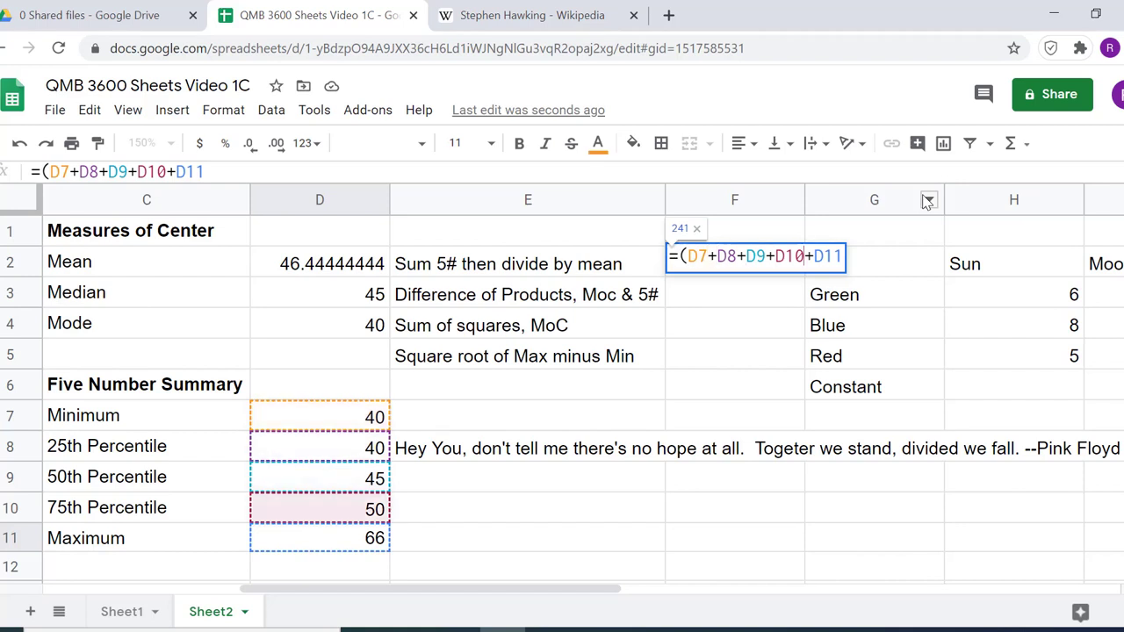
pyautogui.press('Right')
pyautogui.press('Right')
pyautogui.press('Right')
pyautogui.write(')')
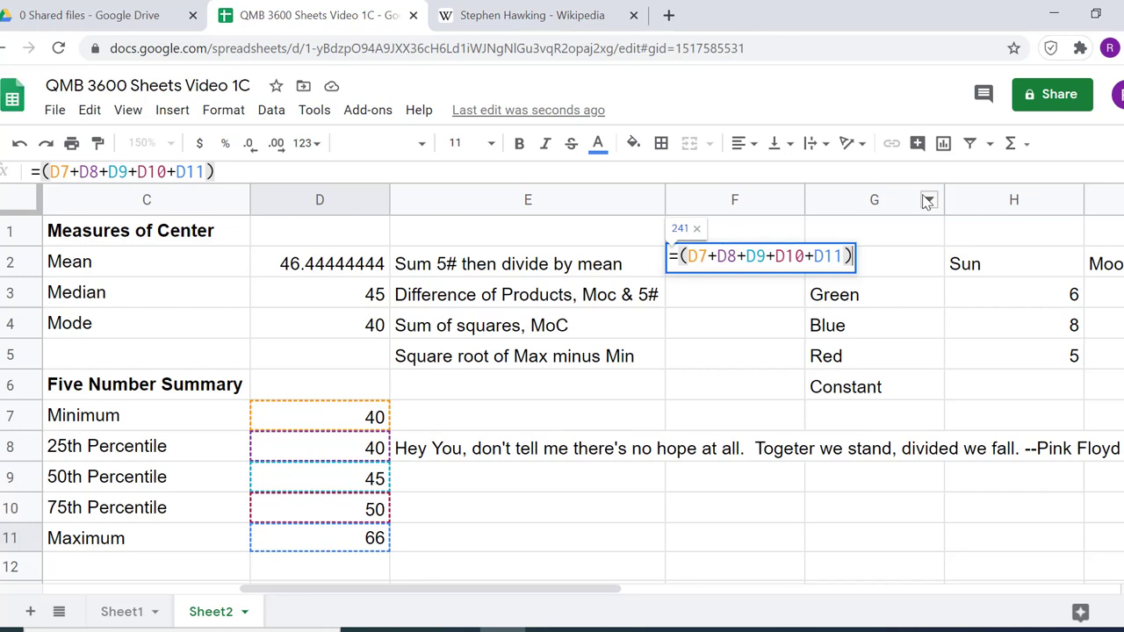
pyautogui.write("'/")
# Divide the parenthesized sum in F2 by the mean in D2 and enter the formula
pyautogui.press('BackSpace')
pyautogui.press('BackSpace')
pyautogui.write('/')
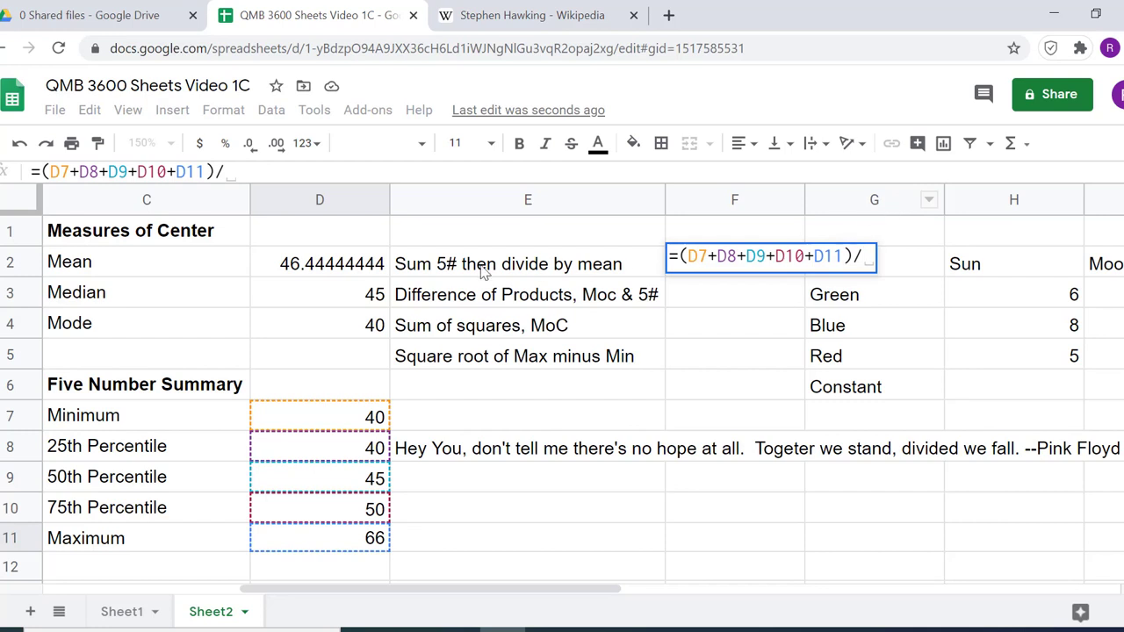
pyautogui.click(319, 274)
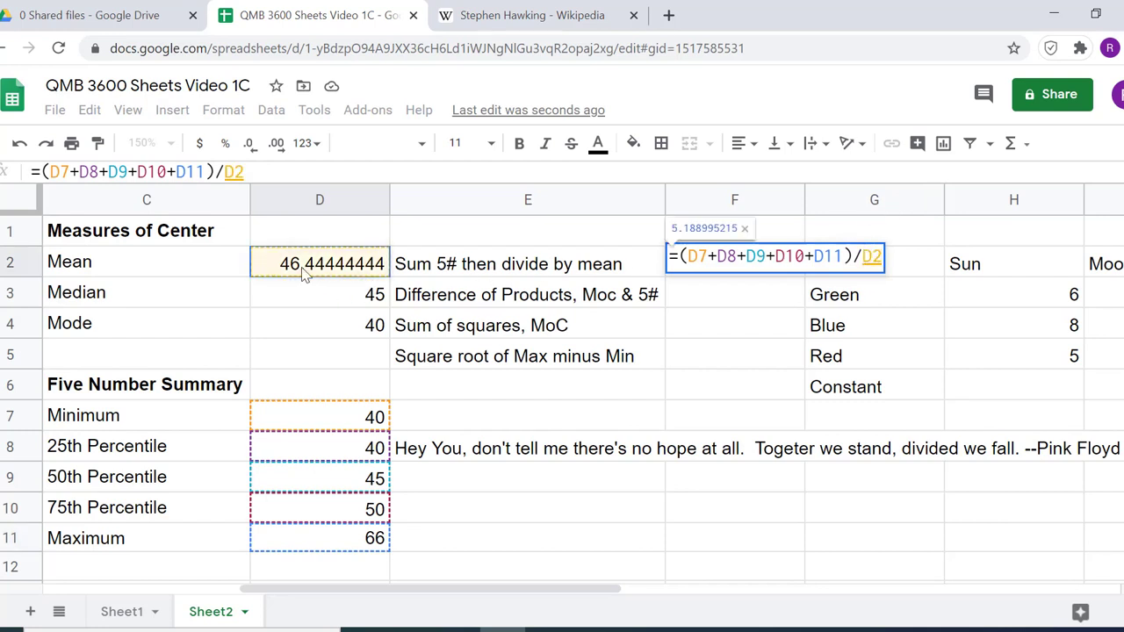
pyautogui.press('Return')
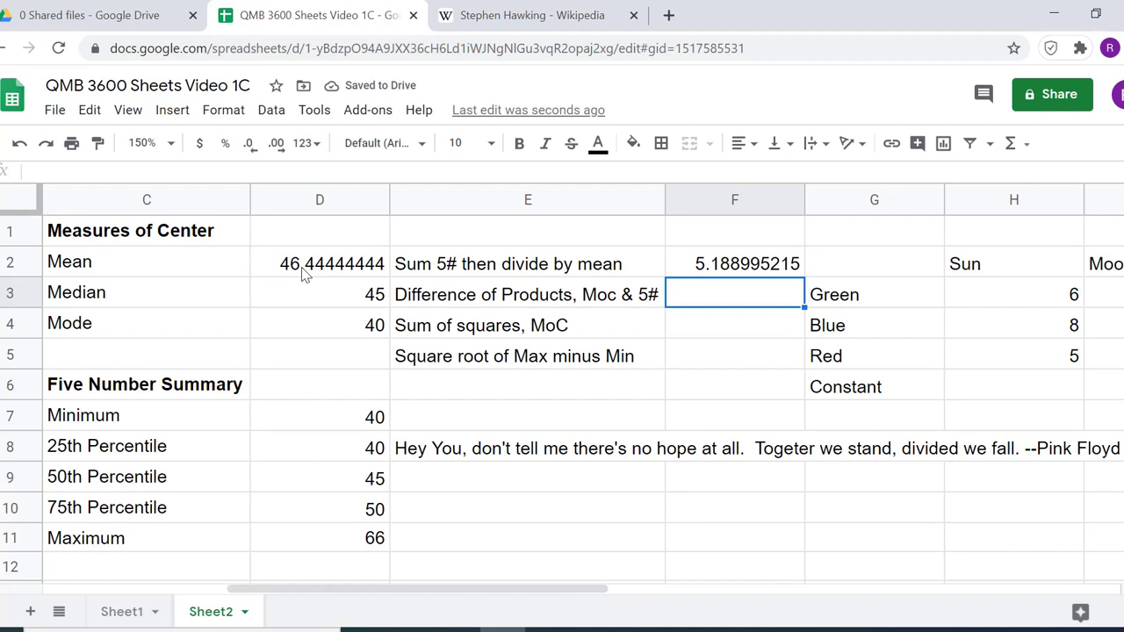
# Begin the Difference of Products formula in F3 with the product of the measures of center, =(D2*D3*D4)
pyautogui.write('=')
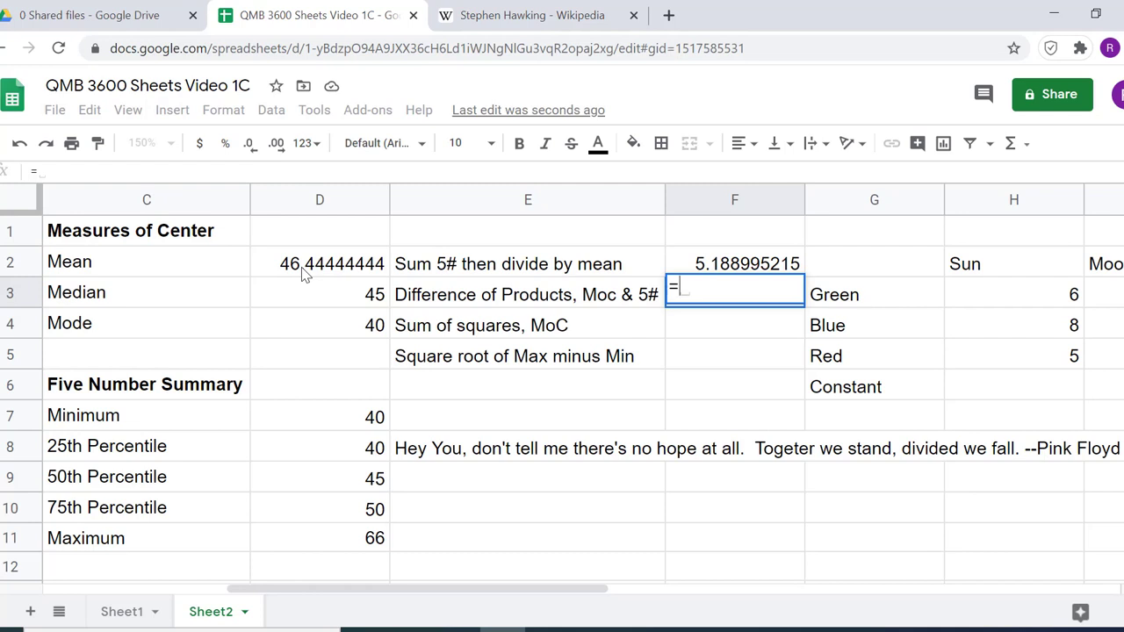
pyautogui.write('(')
pyautogui.click(301, 271)
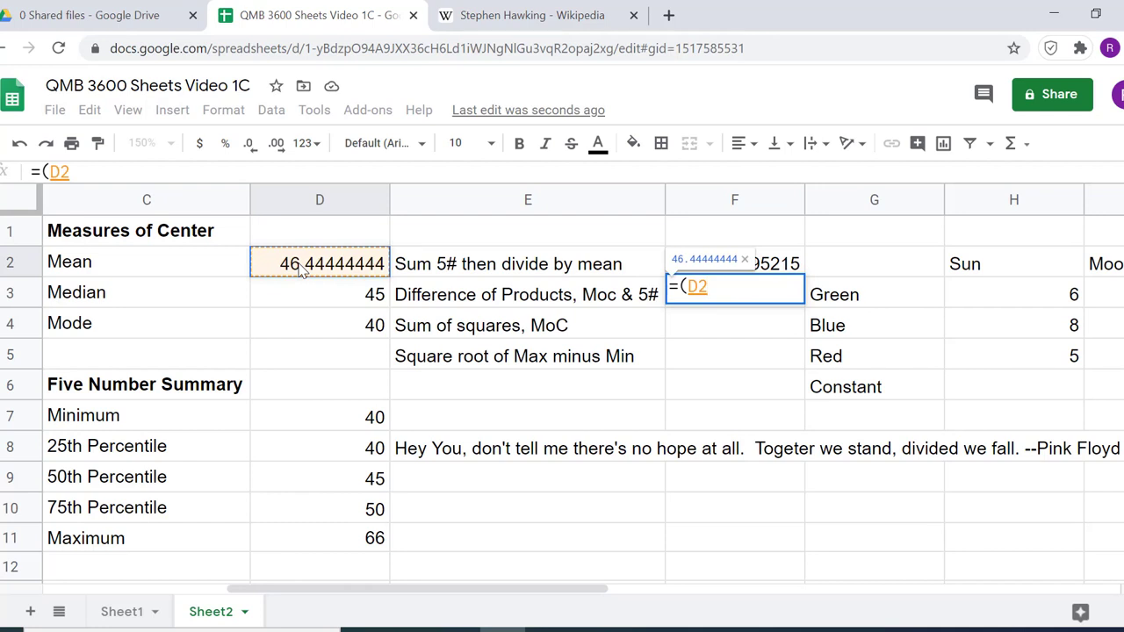
pyautogui.write('*')
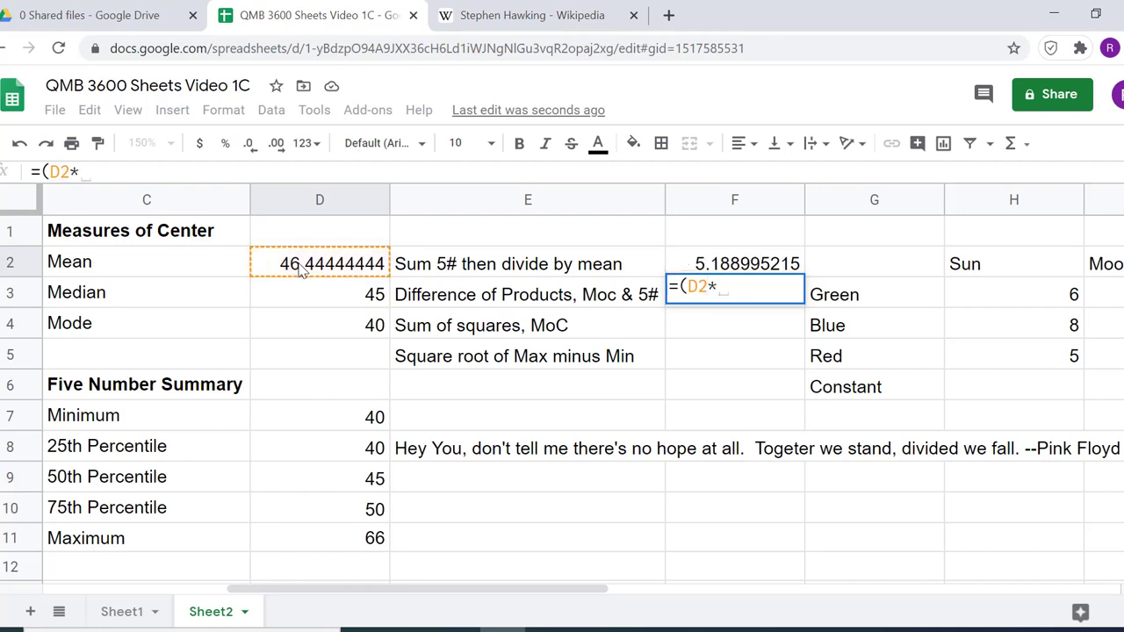
pyautogui.click(319, 295)
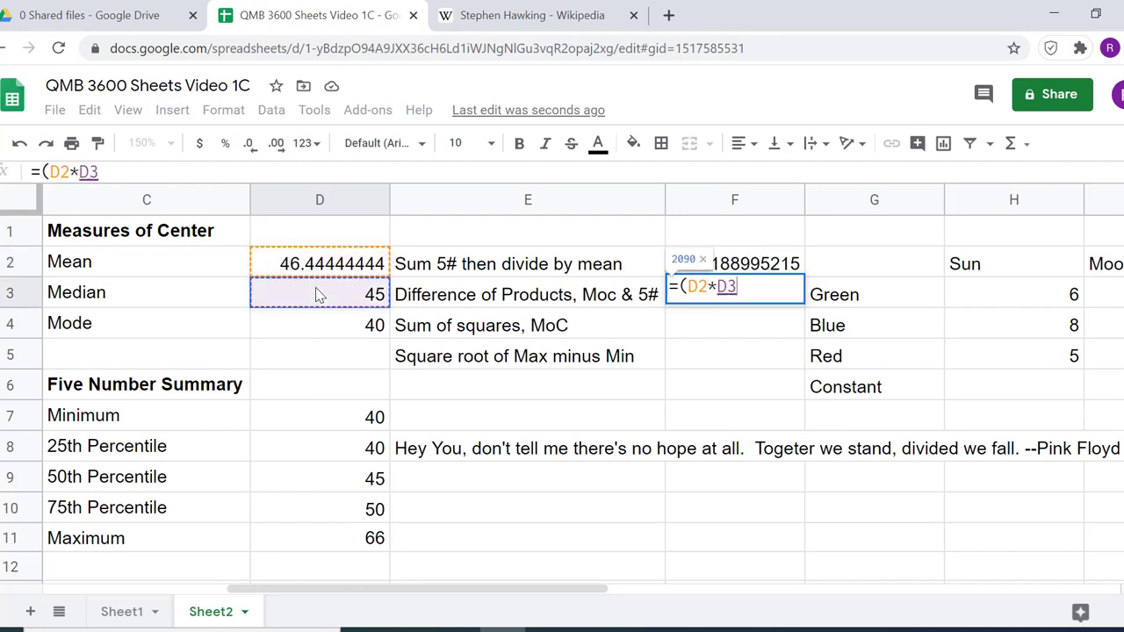
pyautogui.write('*')
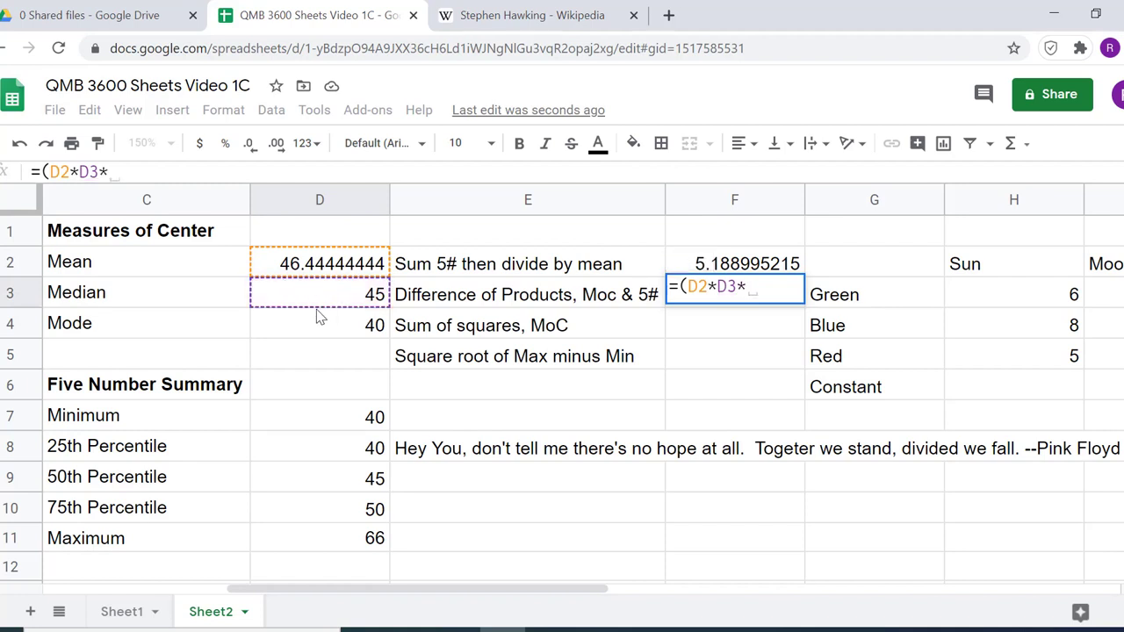
pyautogui.click(320, 328)
pyautogui.write(')')
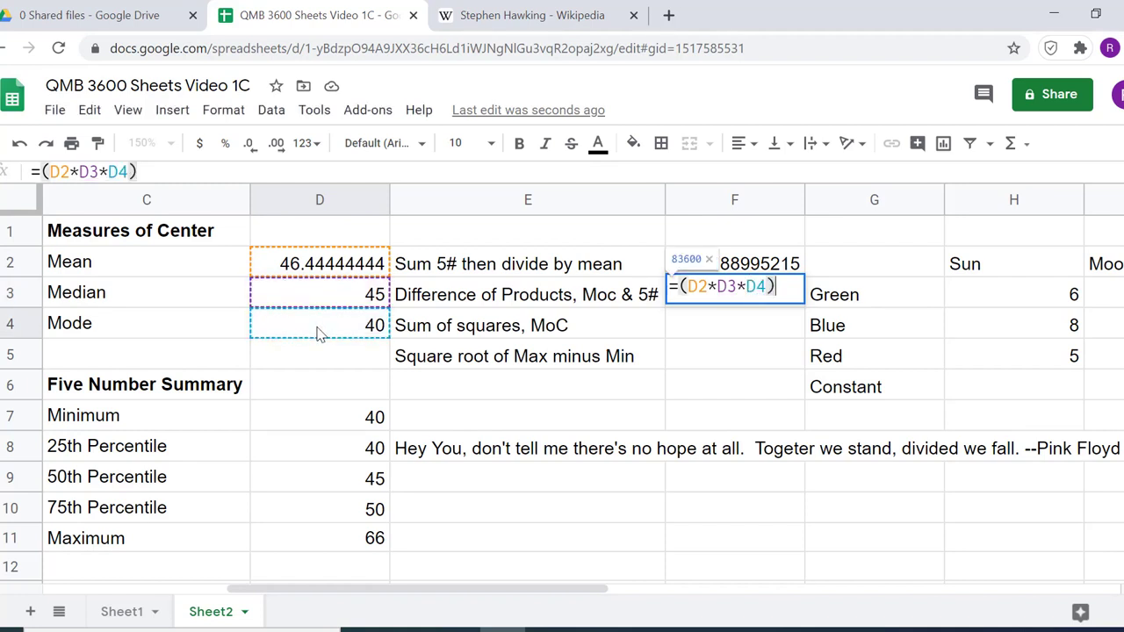
pyautogui.write('-')
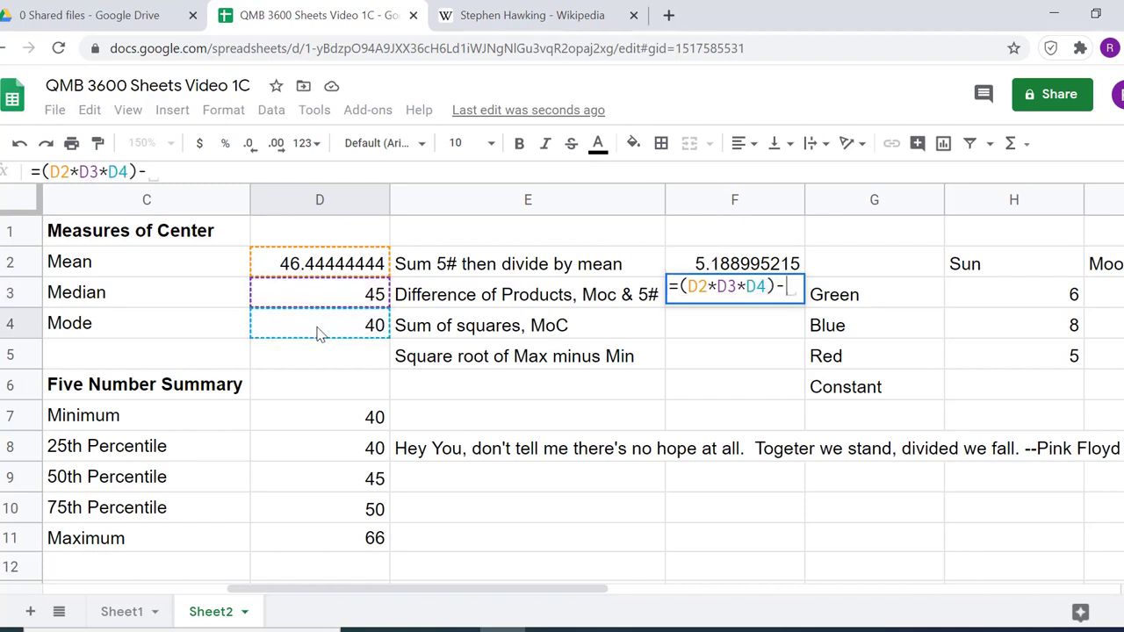
pyautogui.write('(')
# Subtract the product of the five number summary, (D7*D8*D9*D10*D11), in the F3 formula and enter it
pyautogui.click(322, 409)
pyautogui.write('*')
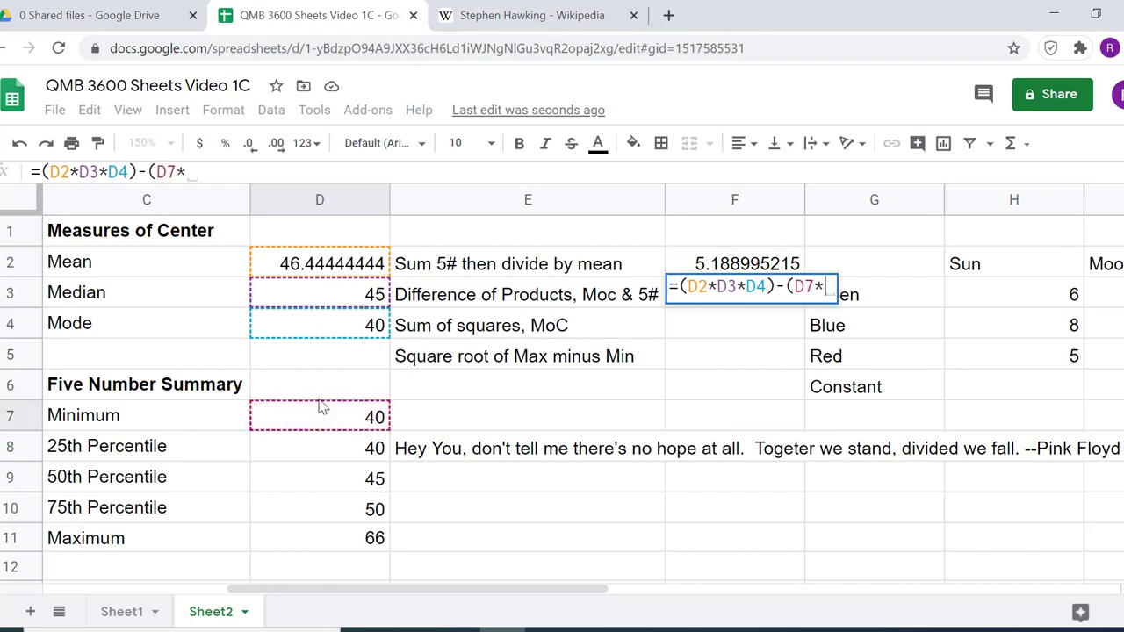
pyautogui.click(356, 452)
pyautogui.write('*')
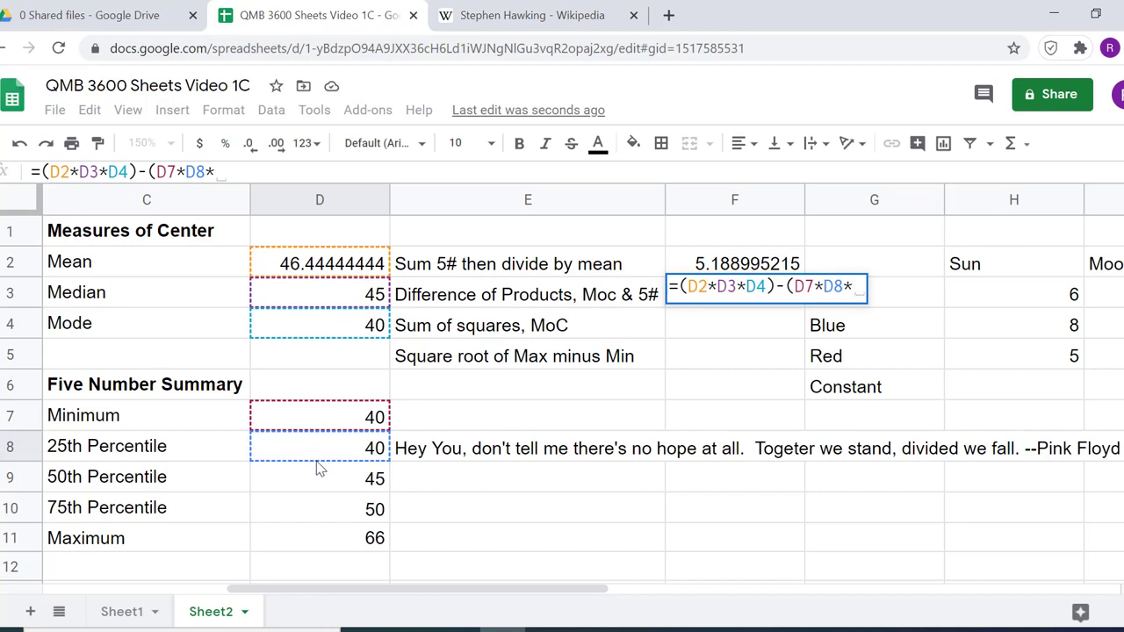
pyautogui.click(309, 470)
pyautogui.write('*')
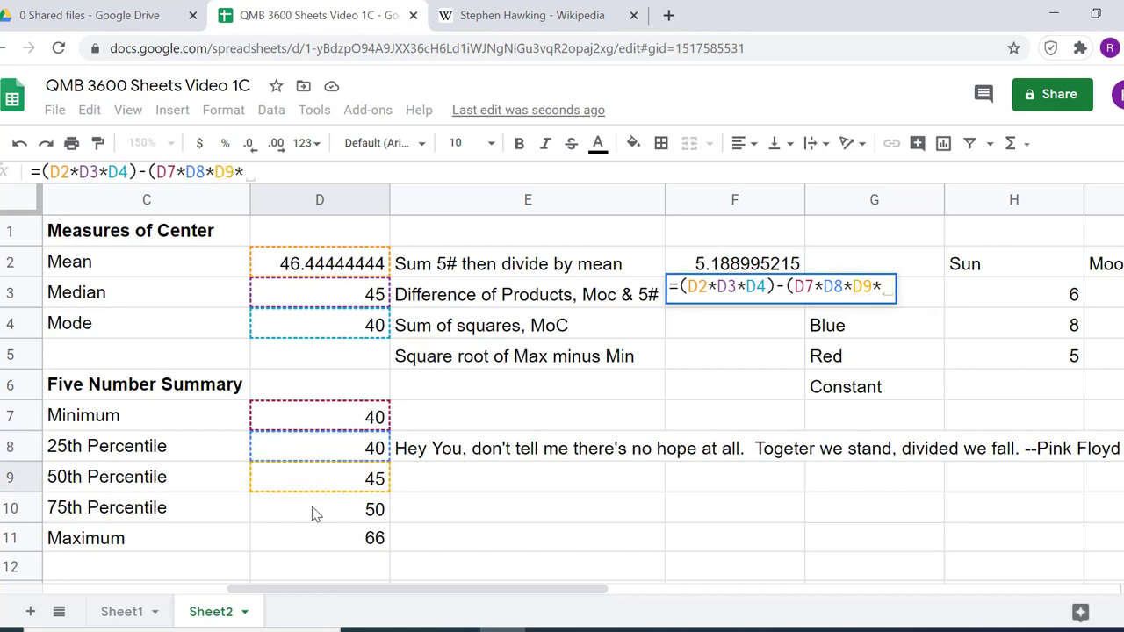
pyautogui.click(314, 513)
pyautogui.write('*')
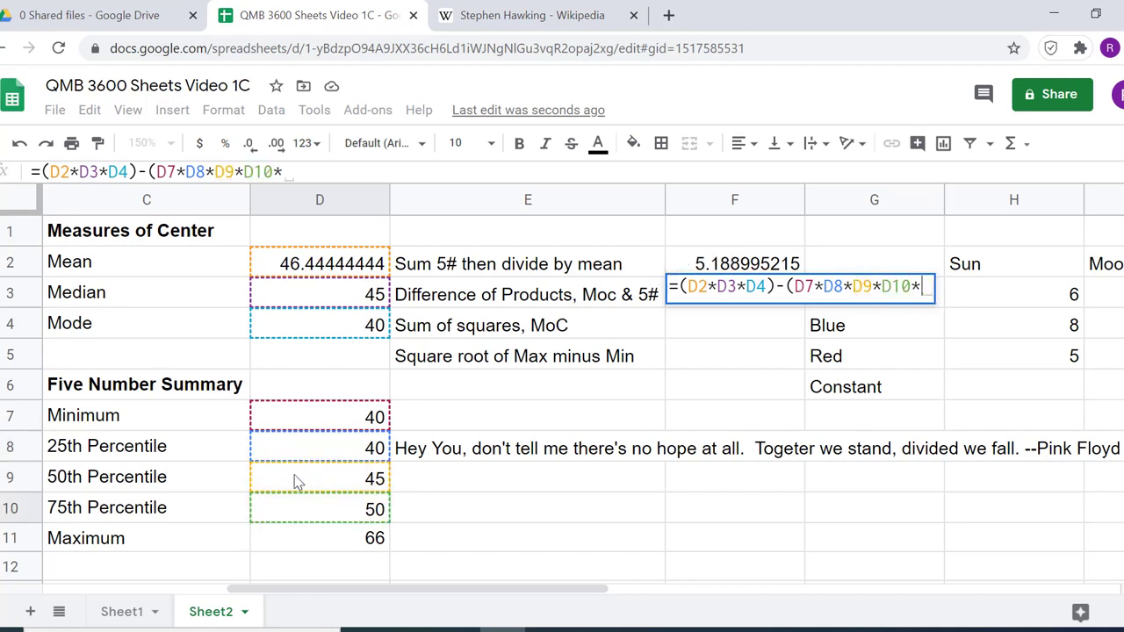
pyautogui.click(347, 540)
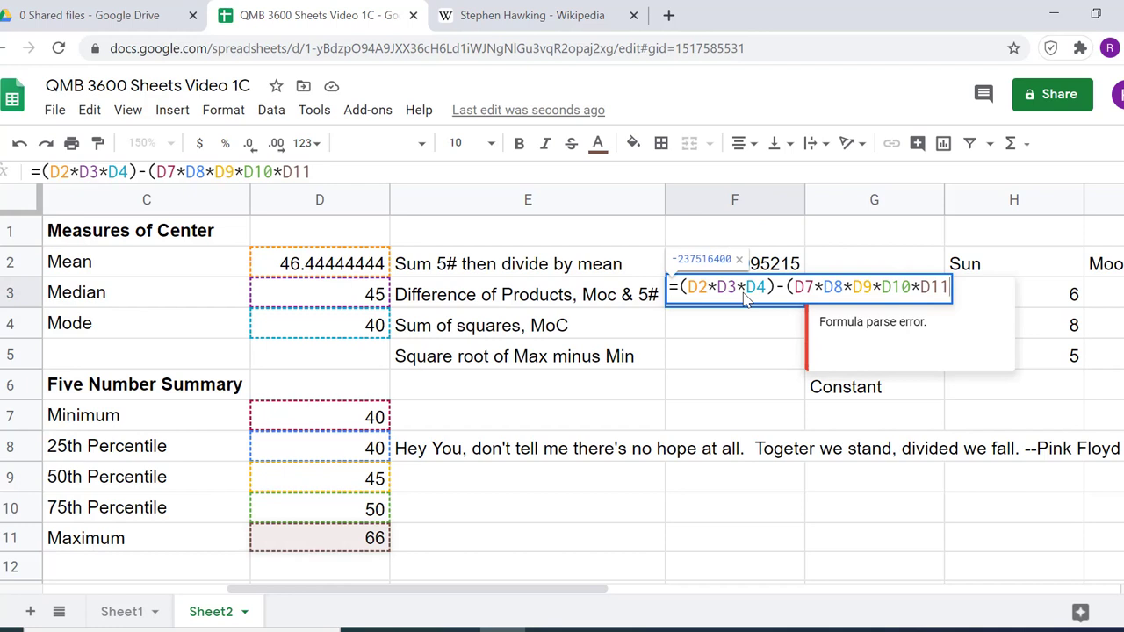
pyautogui.write(')')
pyautogui.press('Return')
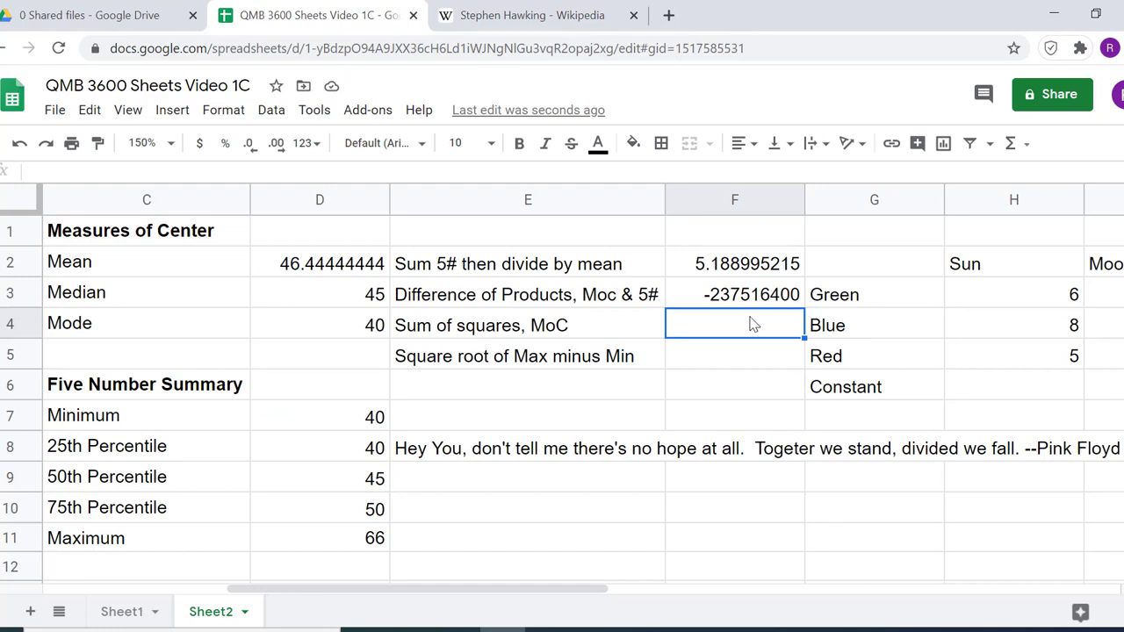
# Begin the Sum of squares formula in F4 with the squared mean and median, =D2^2+D3^2
pyautogui.write('=')
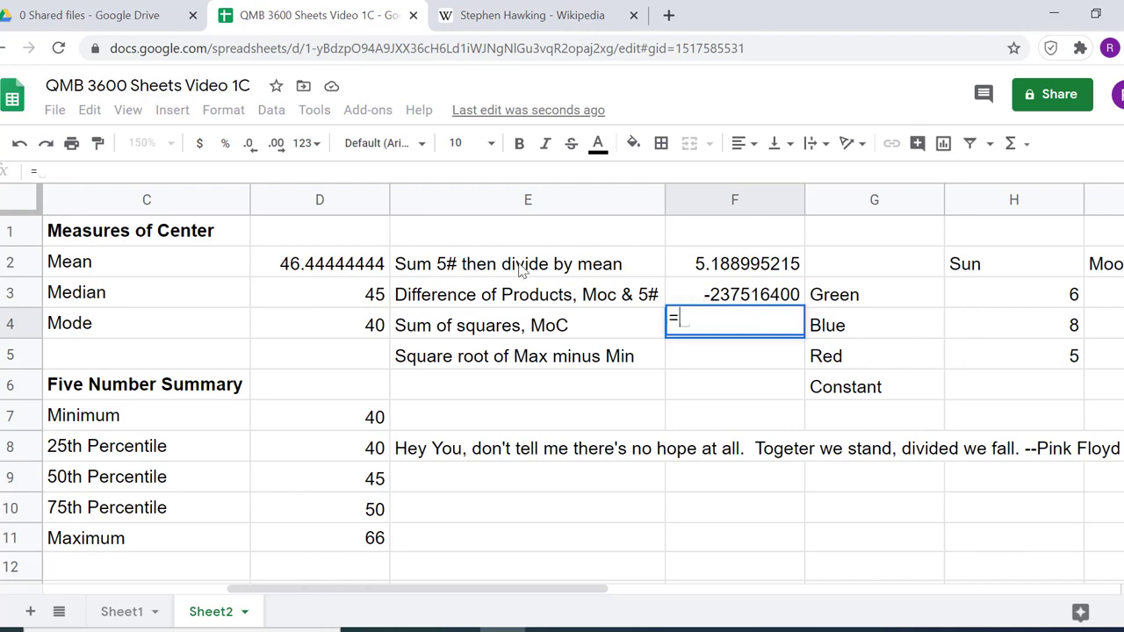
pyautogui.click(371, 262)
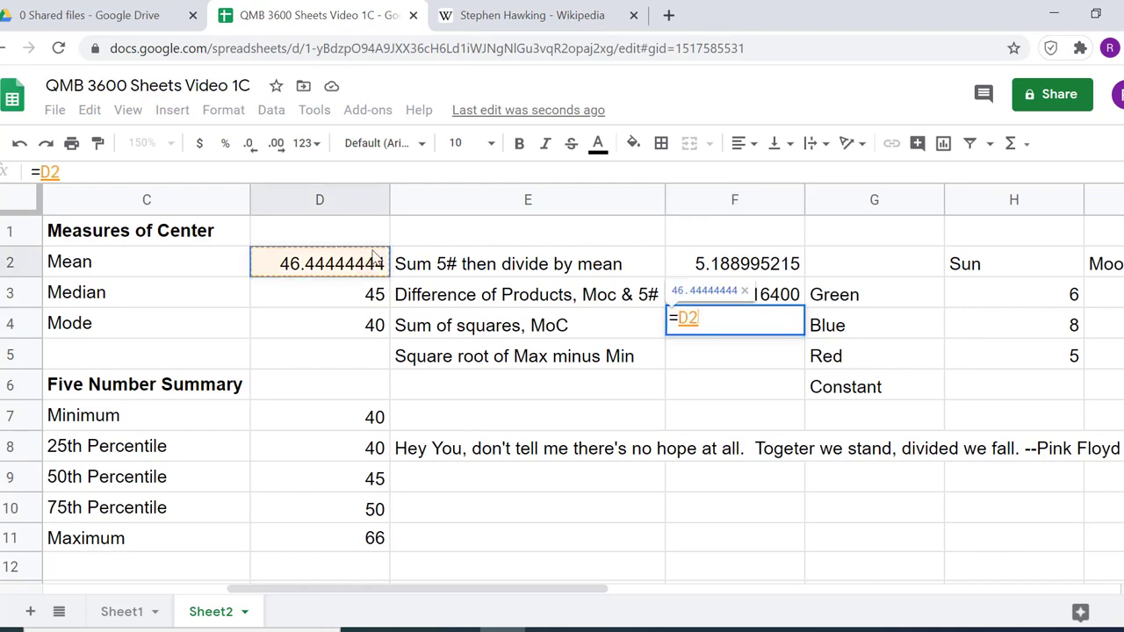
pyautogui.write('^2')
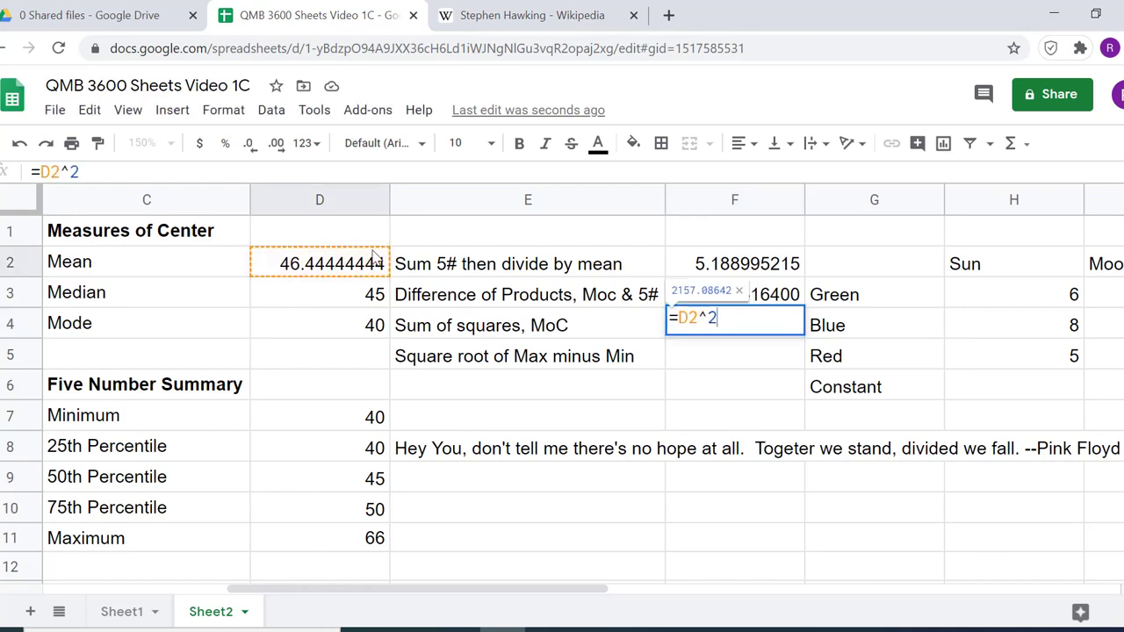
pyautogui.write('+')
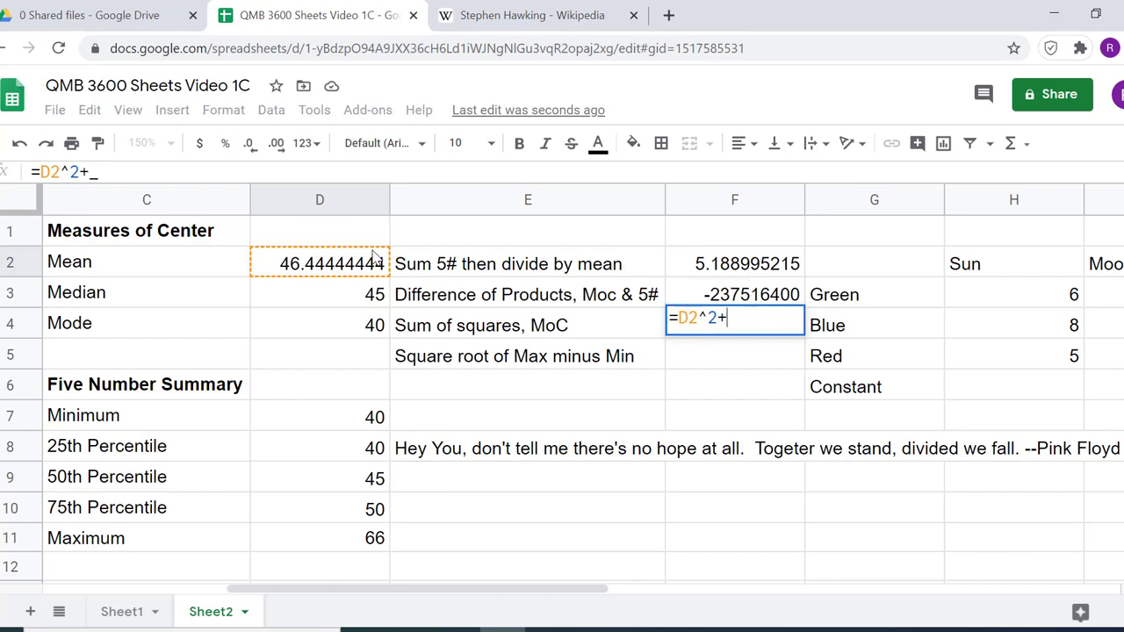
pyautogui.click(353, 303)
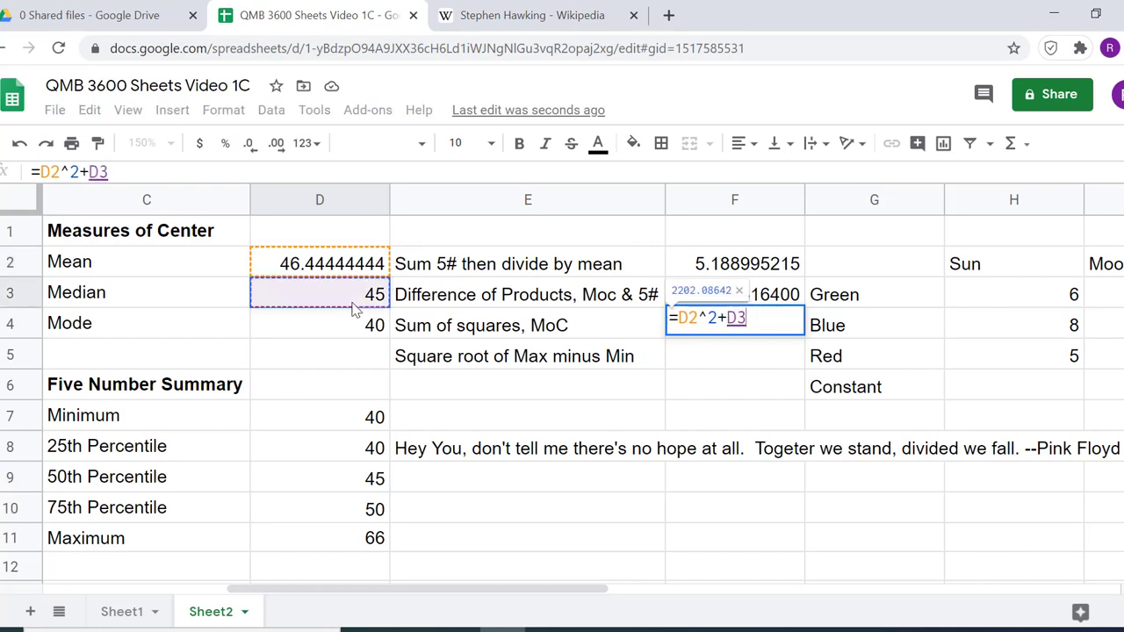
pyautogui.write('^2')
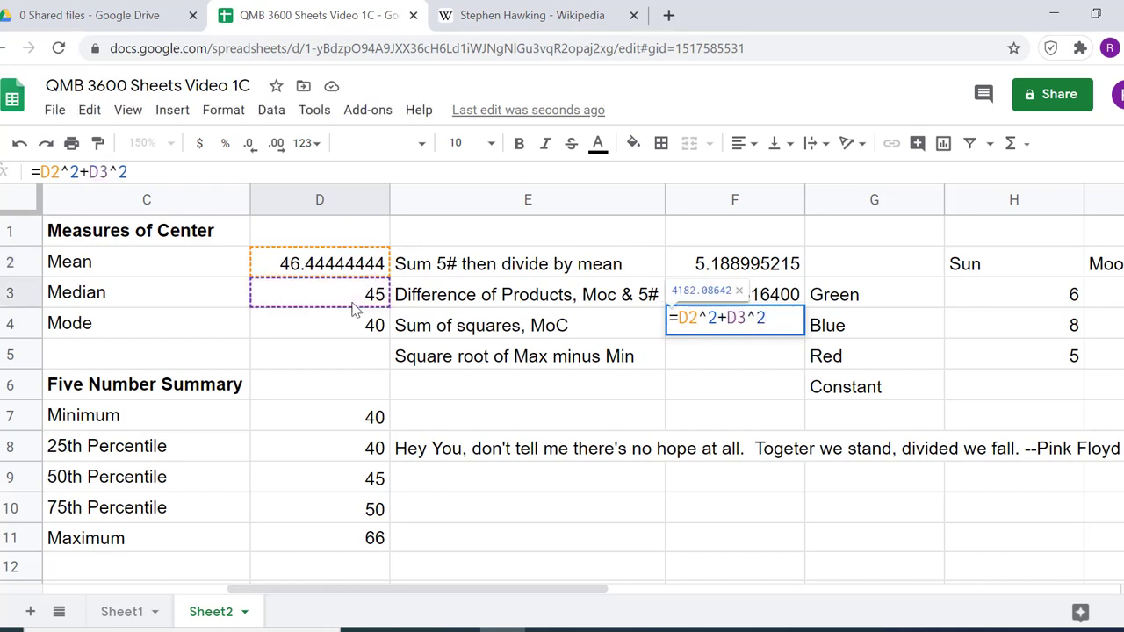
pyautogui.write('+')
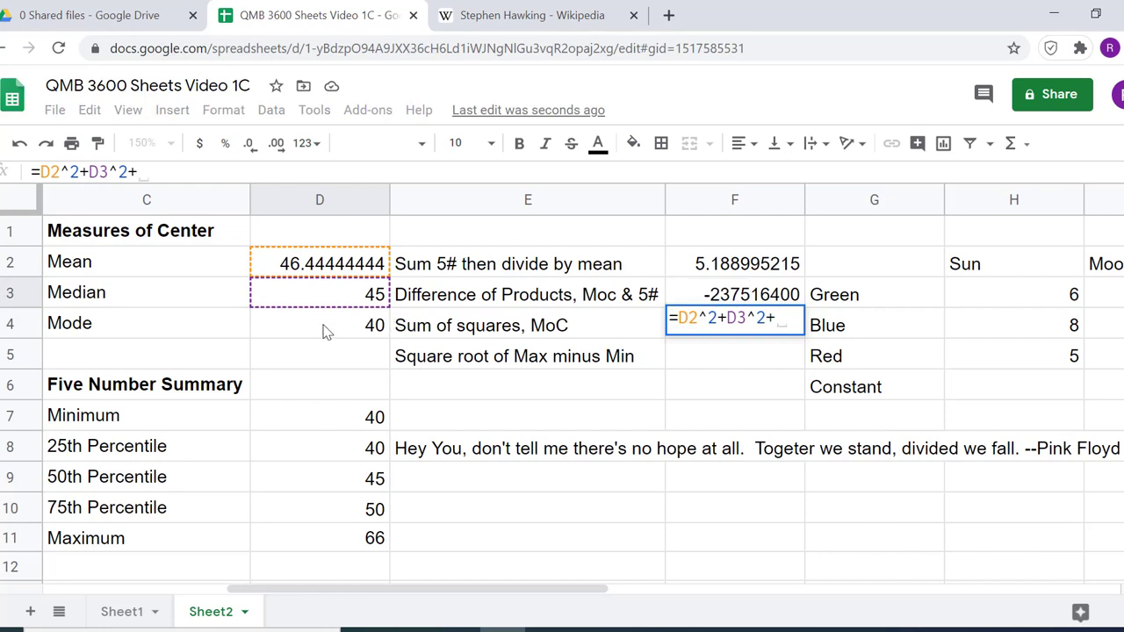
# Add the squared mode and a constant to the F4 formula, +D4^2+100, and enter it
pyautogui.click(325, 332)
pyautogui.write('^')
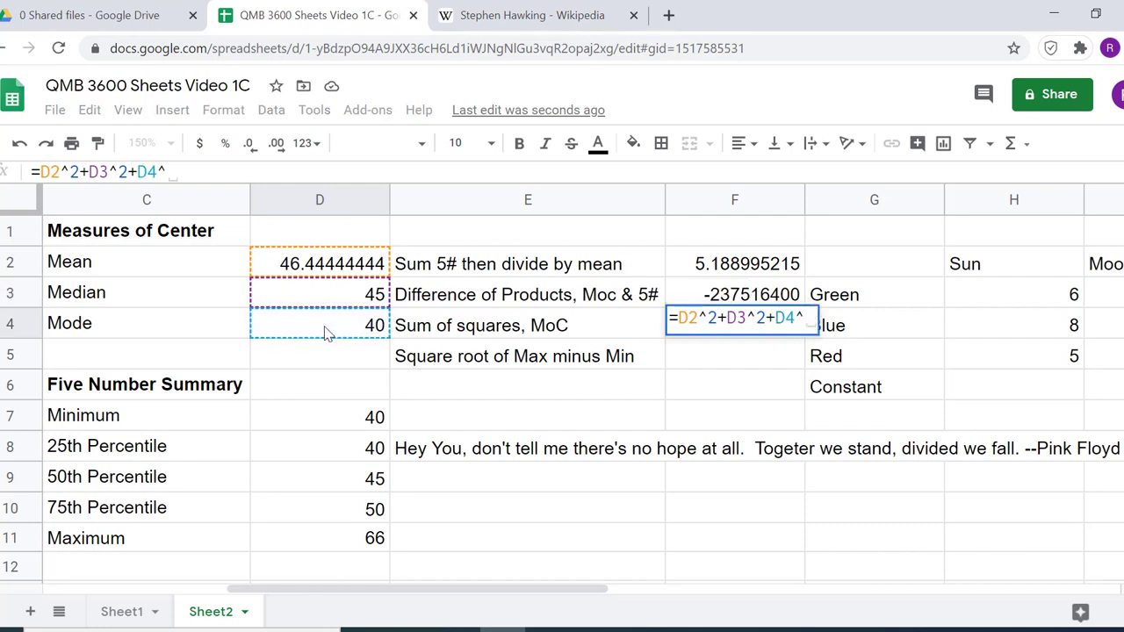
pyautogui.write('2')
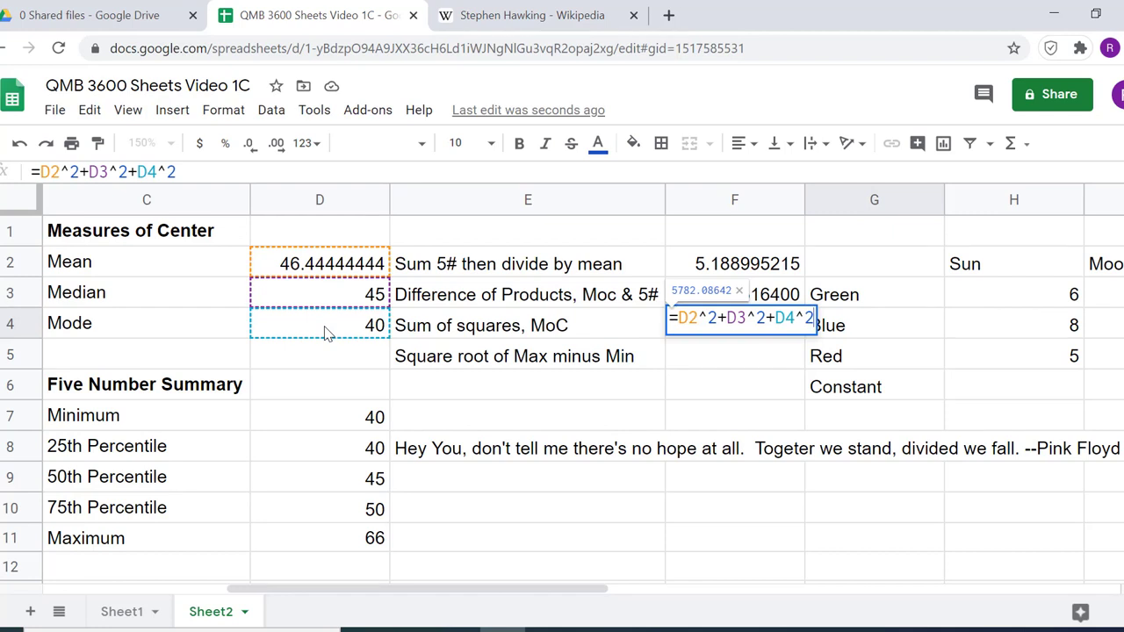
pyautogui.write('+100')
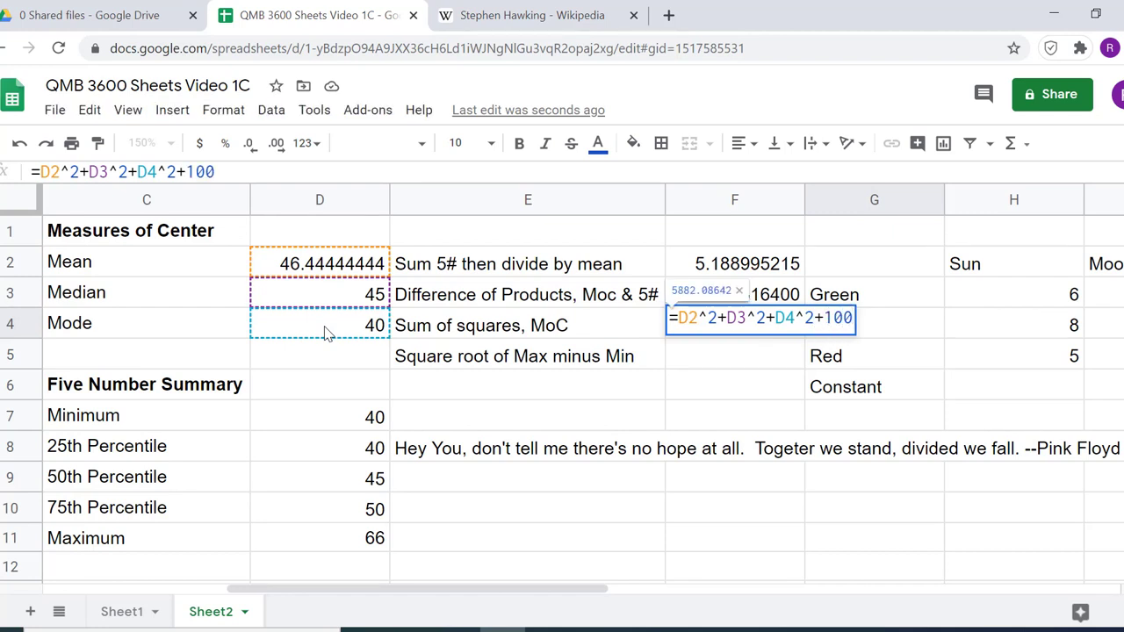
pyautogui.press('Return')
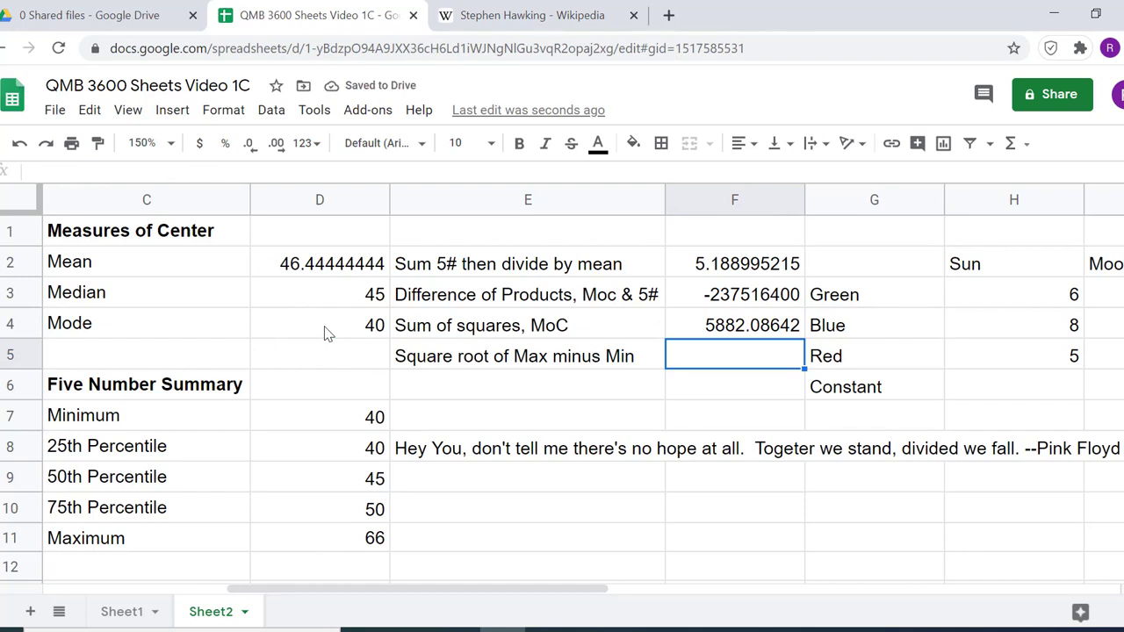
# Calculate the square root of maximum minus minimum in F5 with =sqrt(D11-D7)
pyautogui.write('=sq')
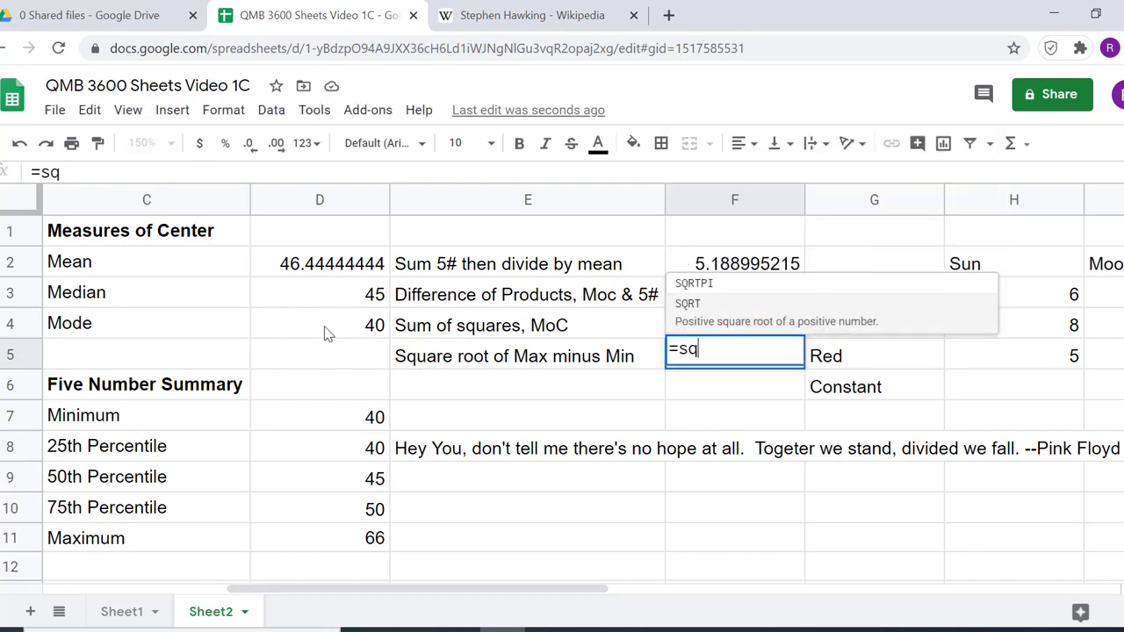
pyautogui.write('rt(')
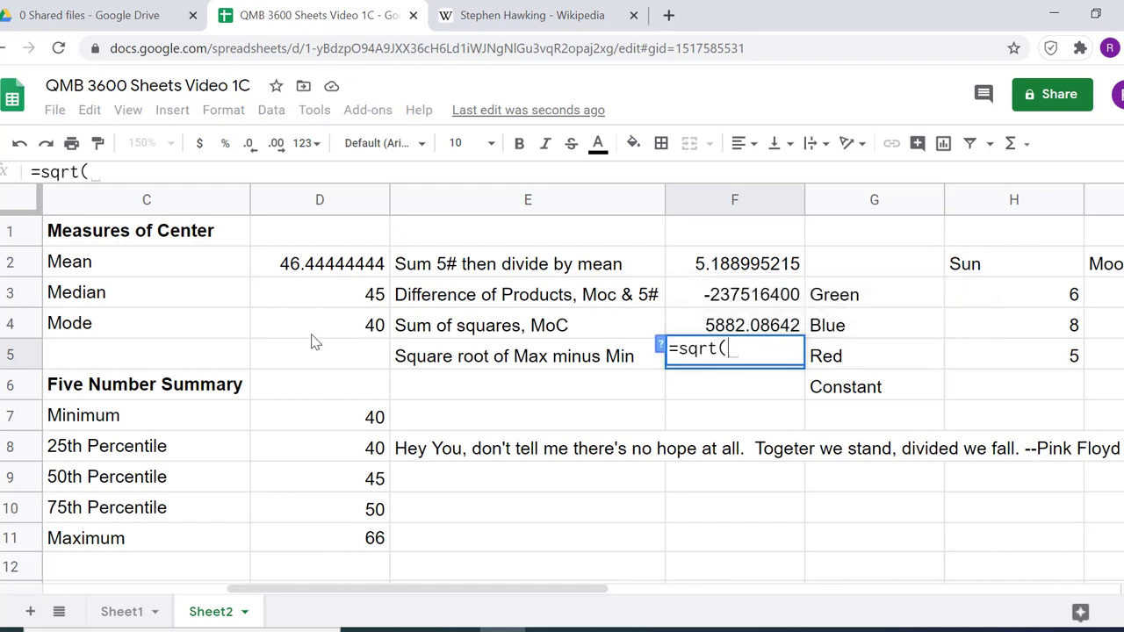
pyautogui.click(360, 540)
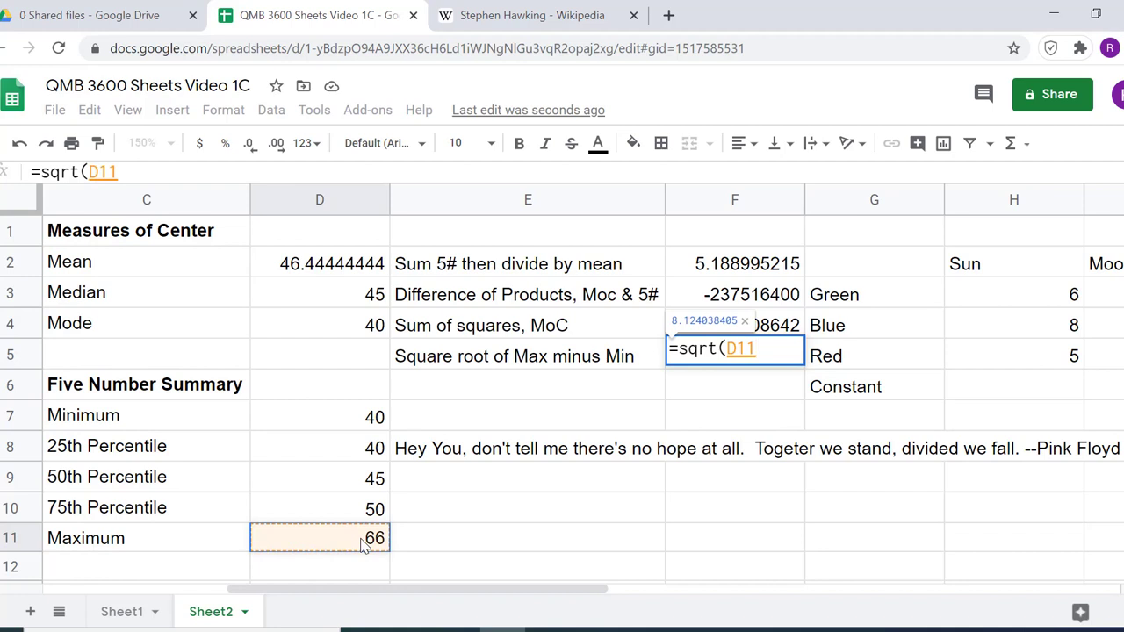
pyautogui.write('-')
pyautogui.click(373, 421)
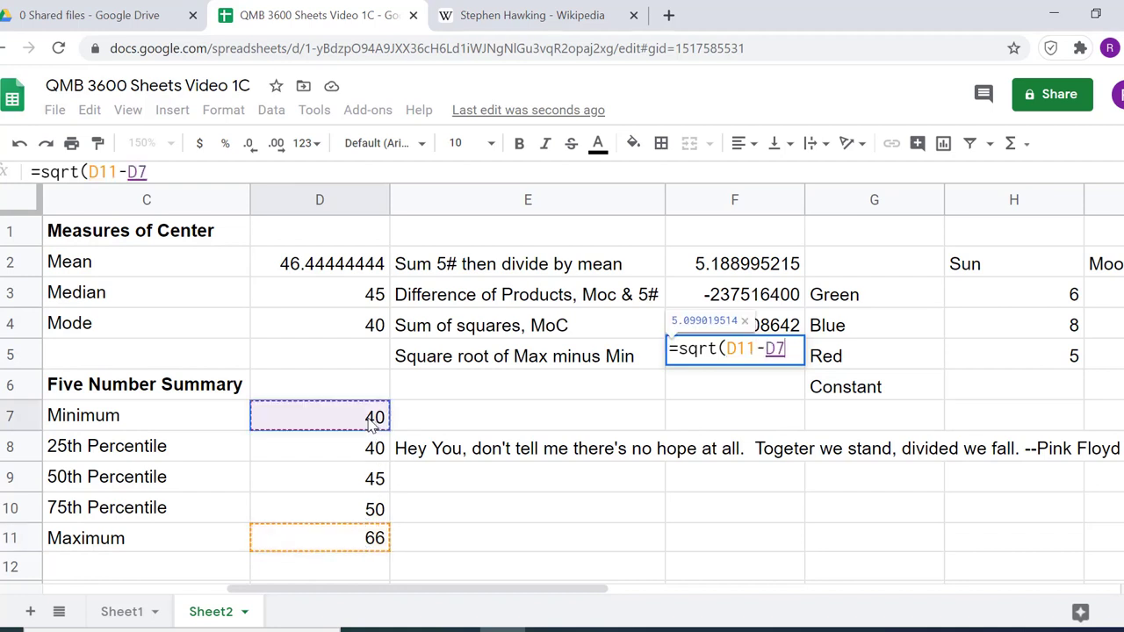
pyautogui.write(')')
pyautogui.press('Return')
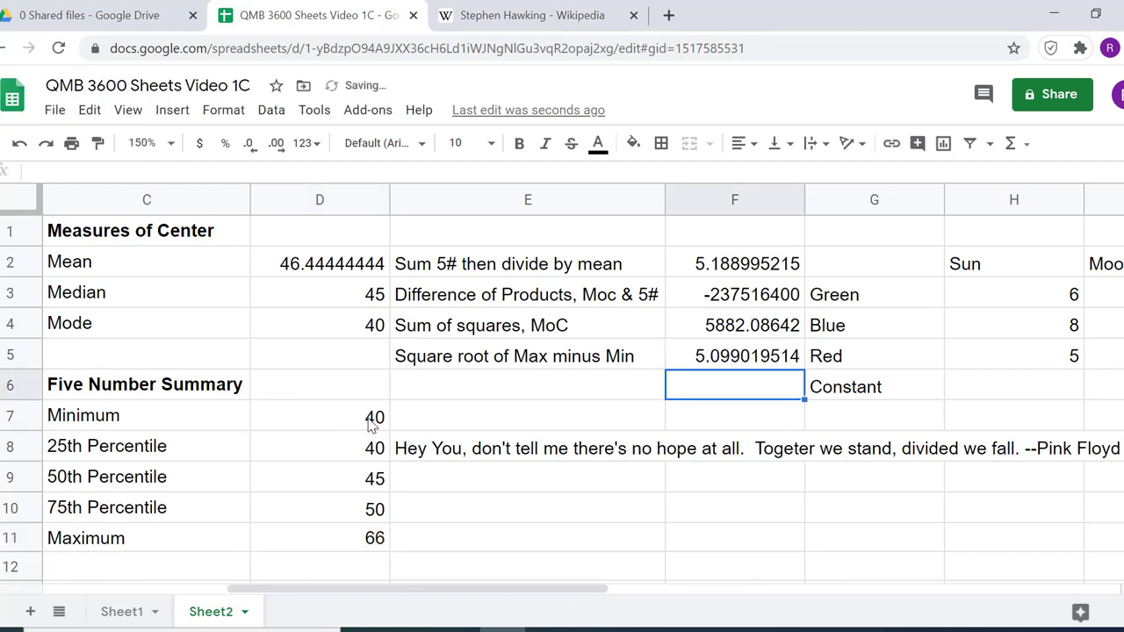
# Wrap the Pink Floyd quote within cell E8 and set the sheet zoom to 125%
pyautogui.click(492, 453)
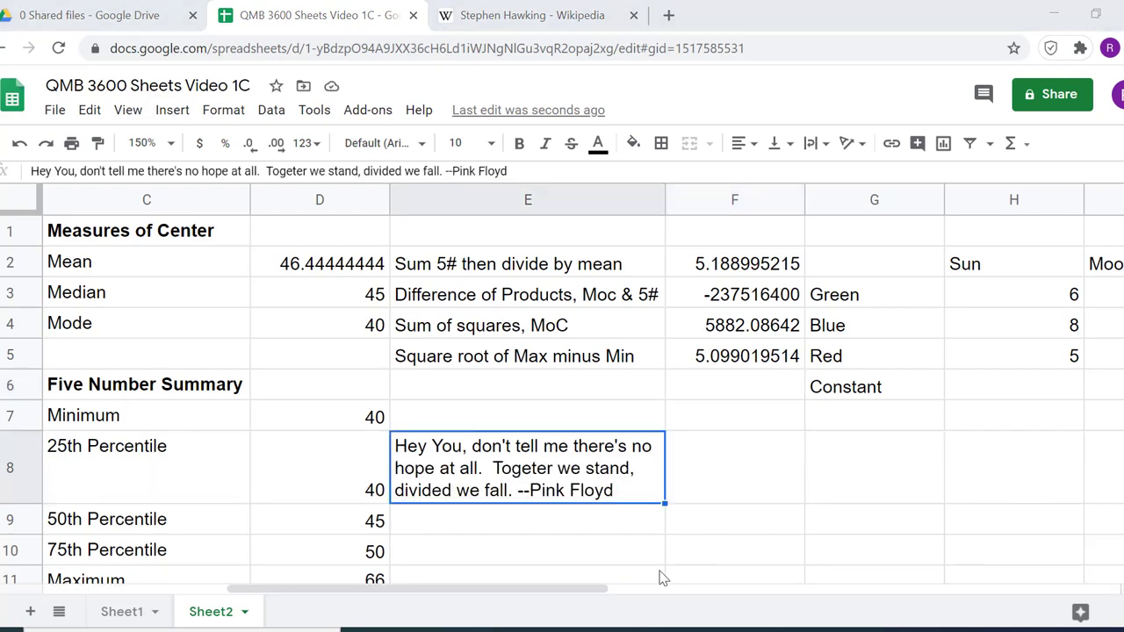
pyautogui.moveTo(606, 591); pyautogui.dragTo(395, 578)
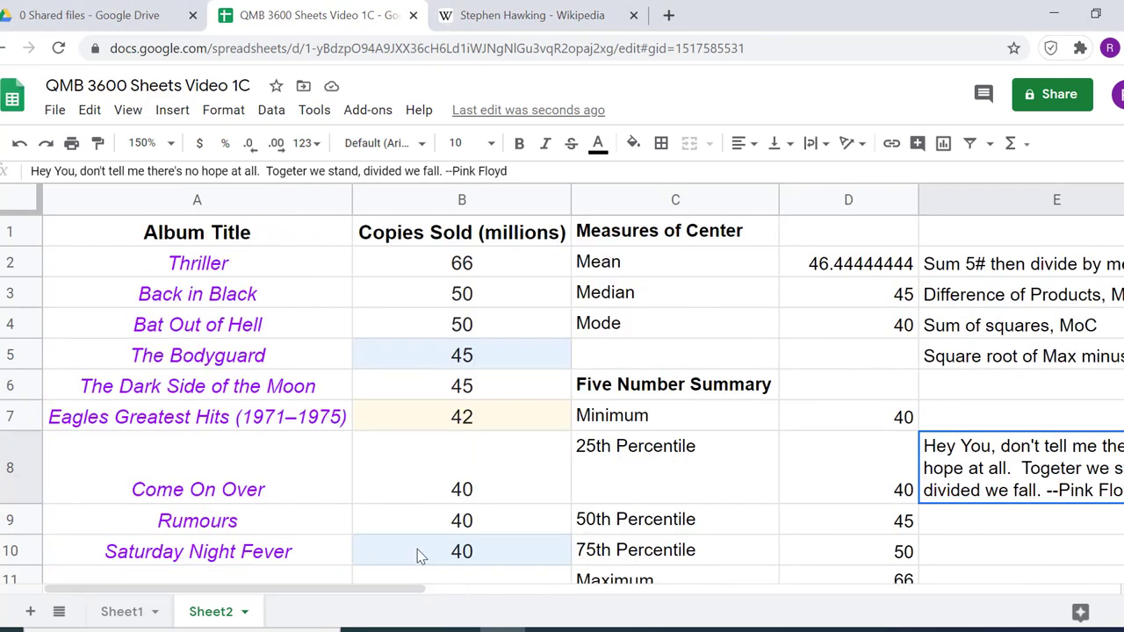
pyautogui.click(127, 110)
pyautogui.moveTo(140, 136)
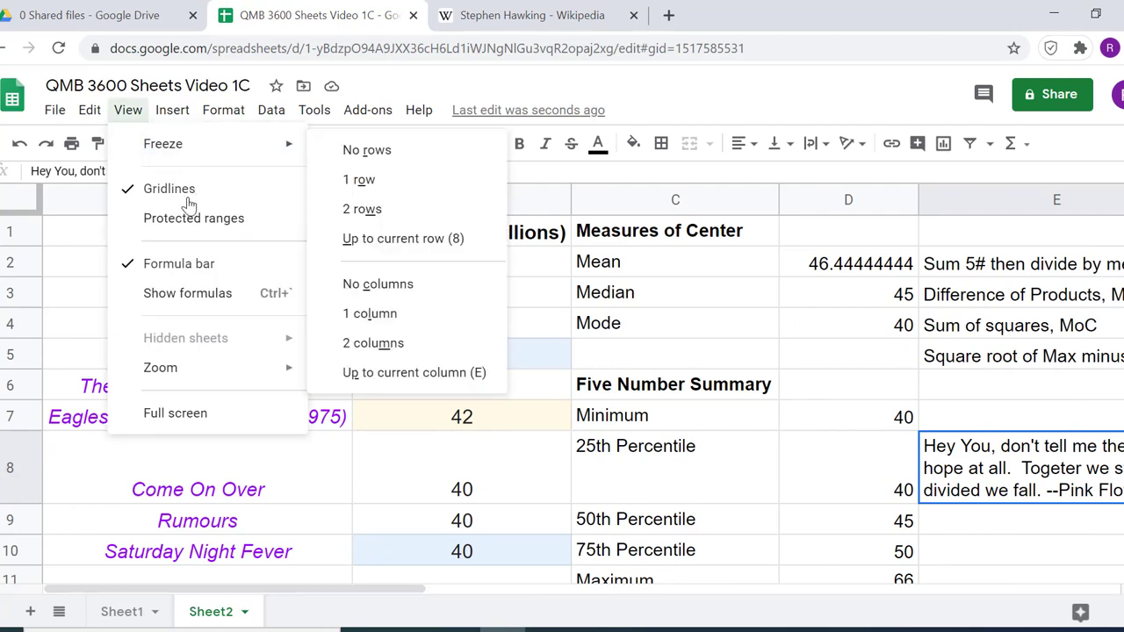
pyautogui.moveTo(201, 374)
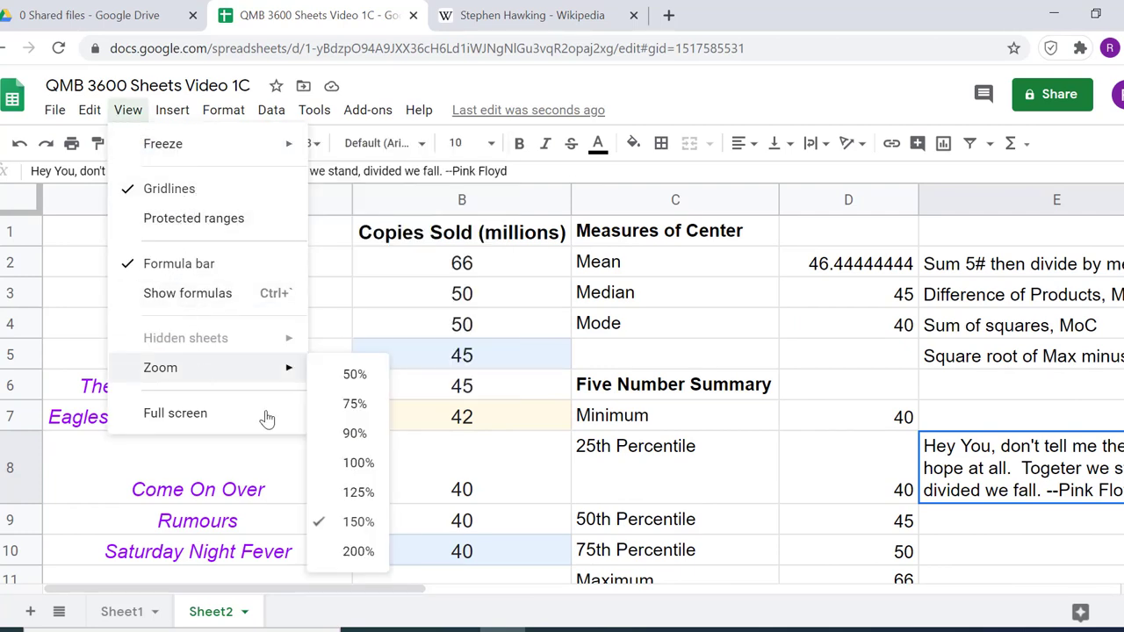
pyautogui.click(359, 492)
# Total the copies sold in B12 with the Math function SUM, =SUM(B2:B11), and select B2:B10 to check the quick sum
pyautogui.click(367, 518)
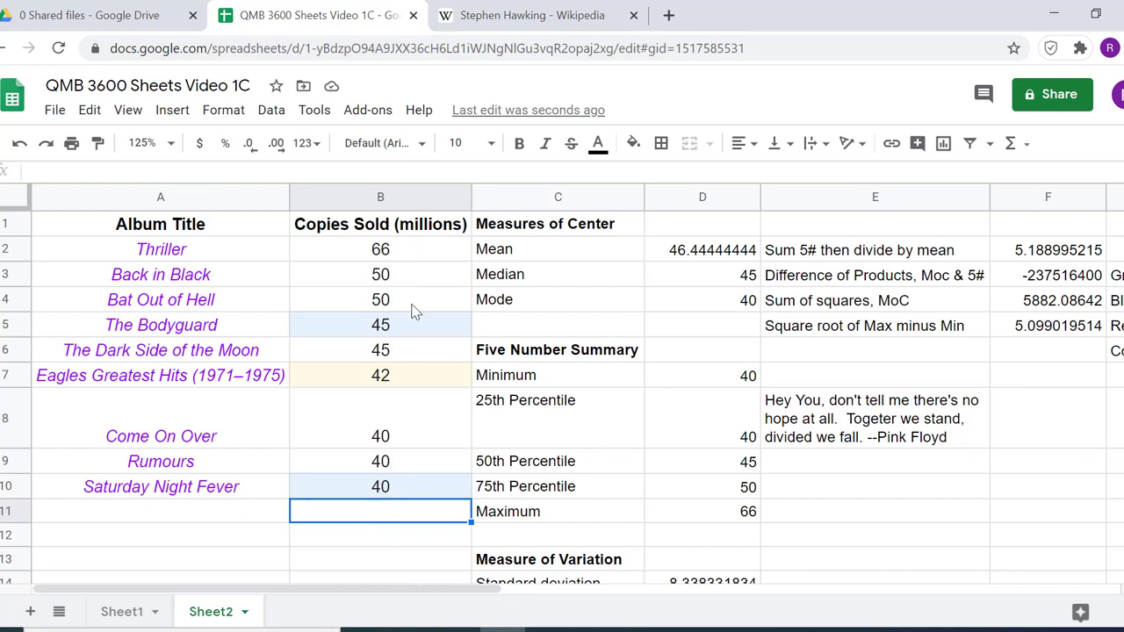
pyautogui.moveTo(411, 256); pyautogui.dragTo(440, 511)
pyautogui.click(1011, 144)
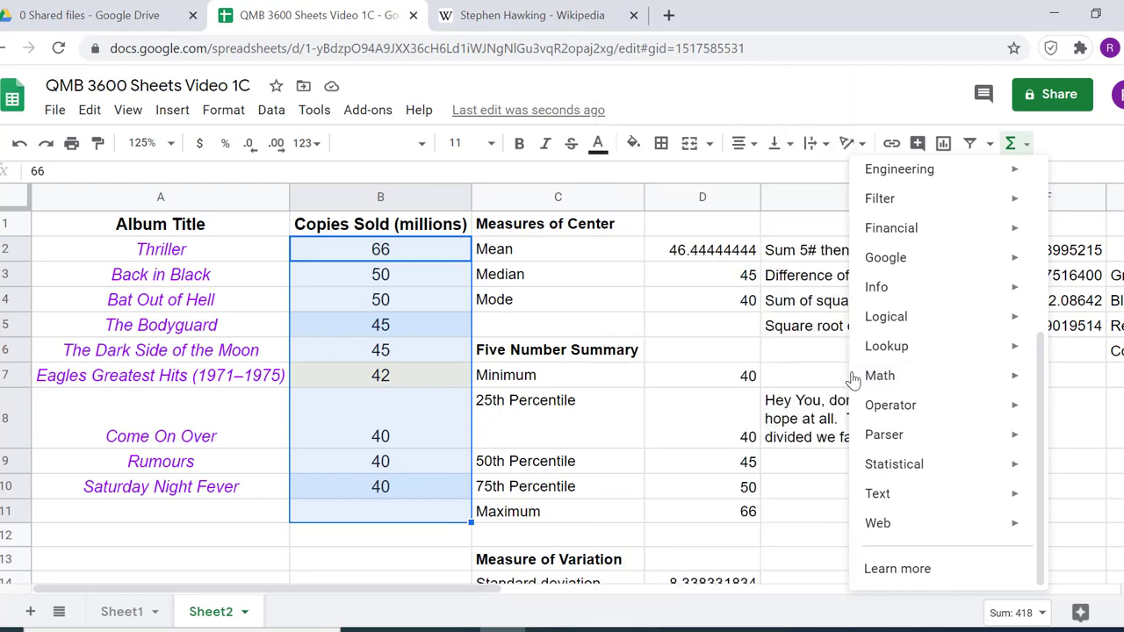
pyautogui.moveTo(879, 385)
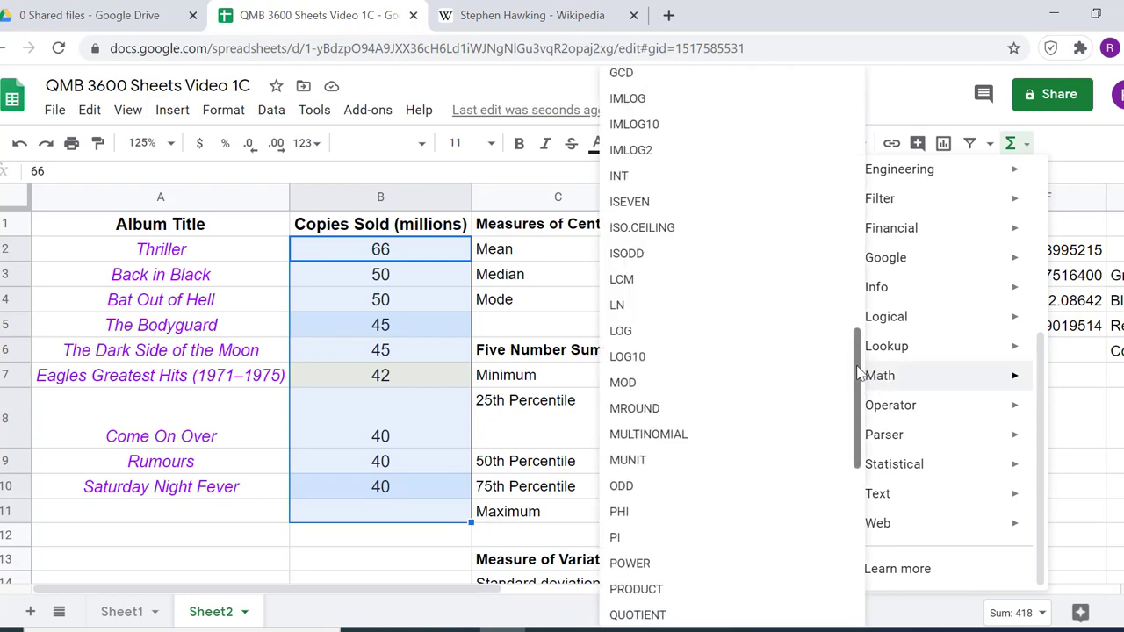
pyautogui.moveTo(857, 372); pyautogui.dragTo(850, 522)
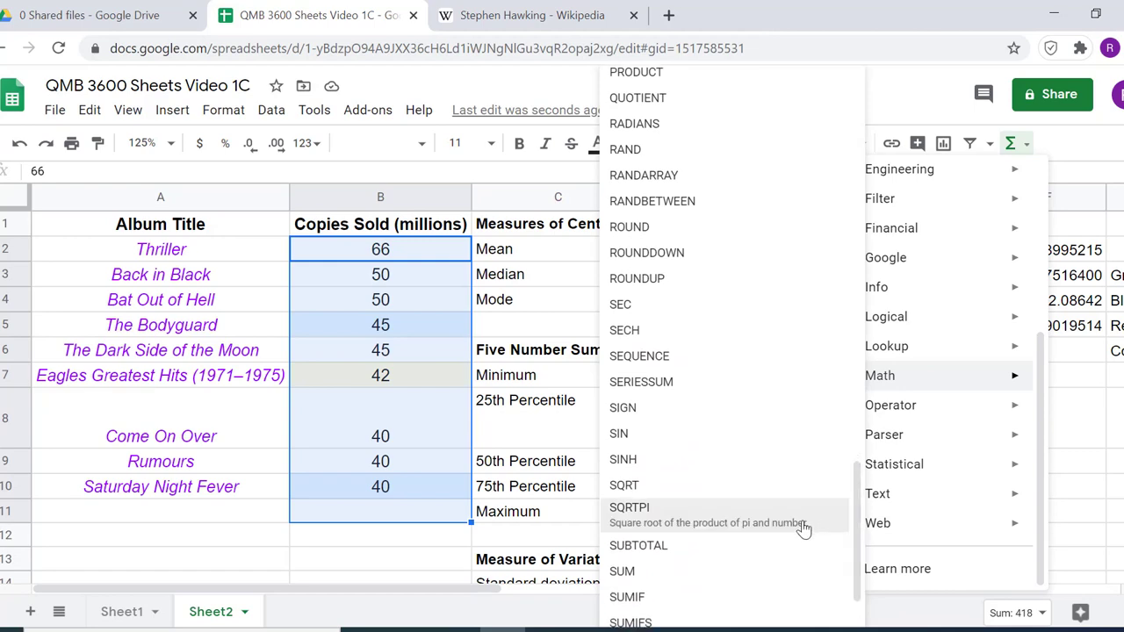
pyautogui.click(769, 572)
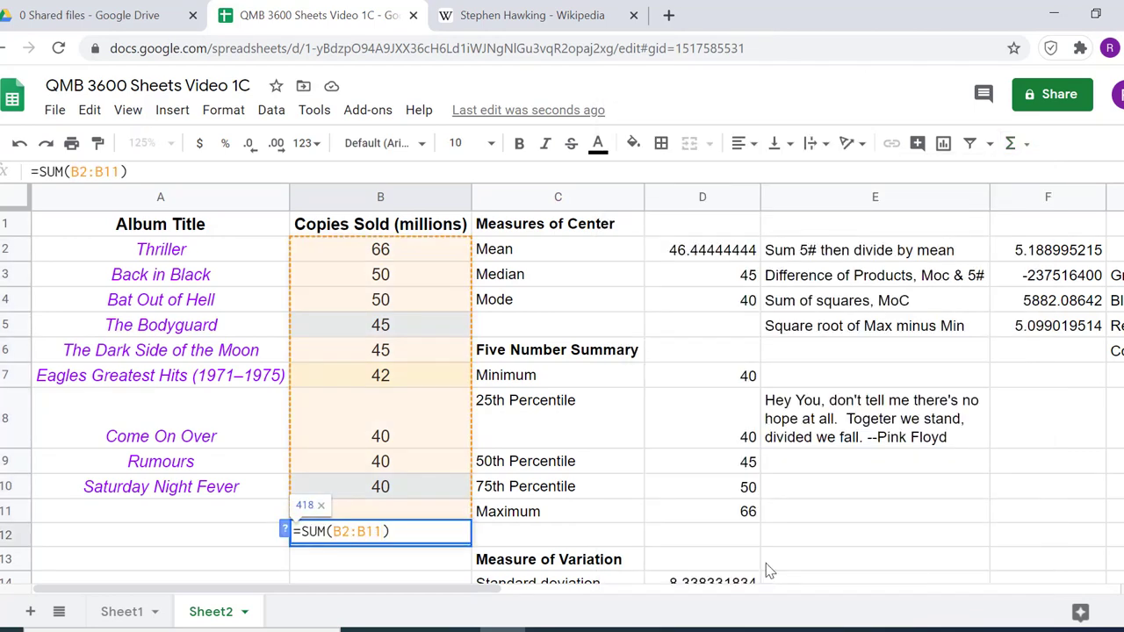
pyautogui.press('Return')
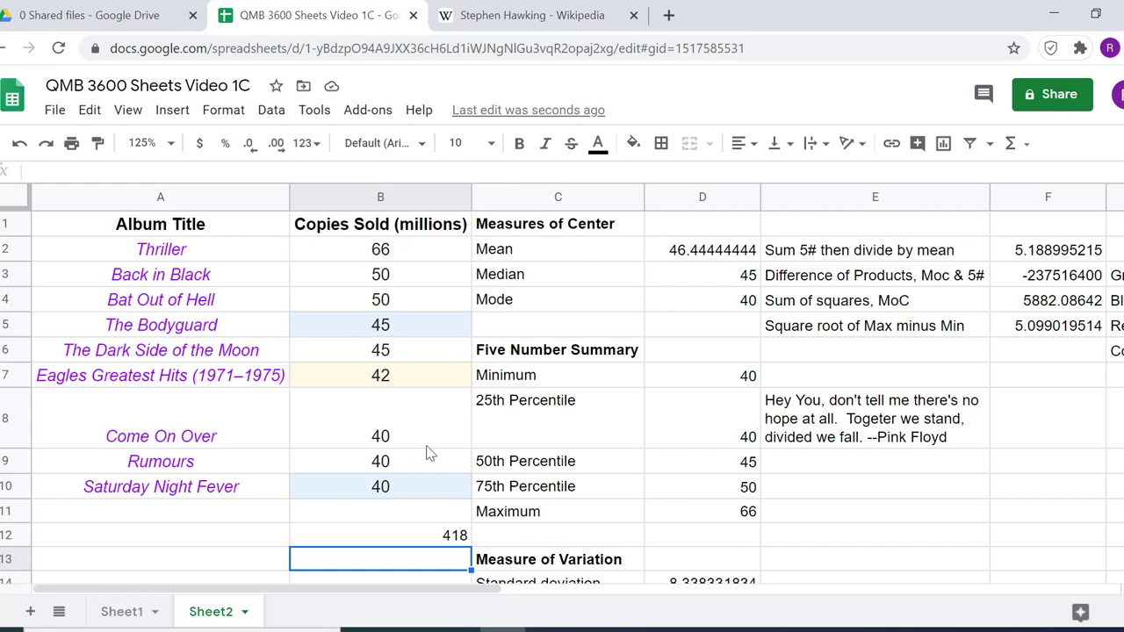
pyautogui.moveTo(440, 257)
pyautogui.mouseDown()
pyautogui.moveTo(446, 389)
pyautogui.moveTo(428, 484)
pyautogui.mouseUp()
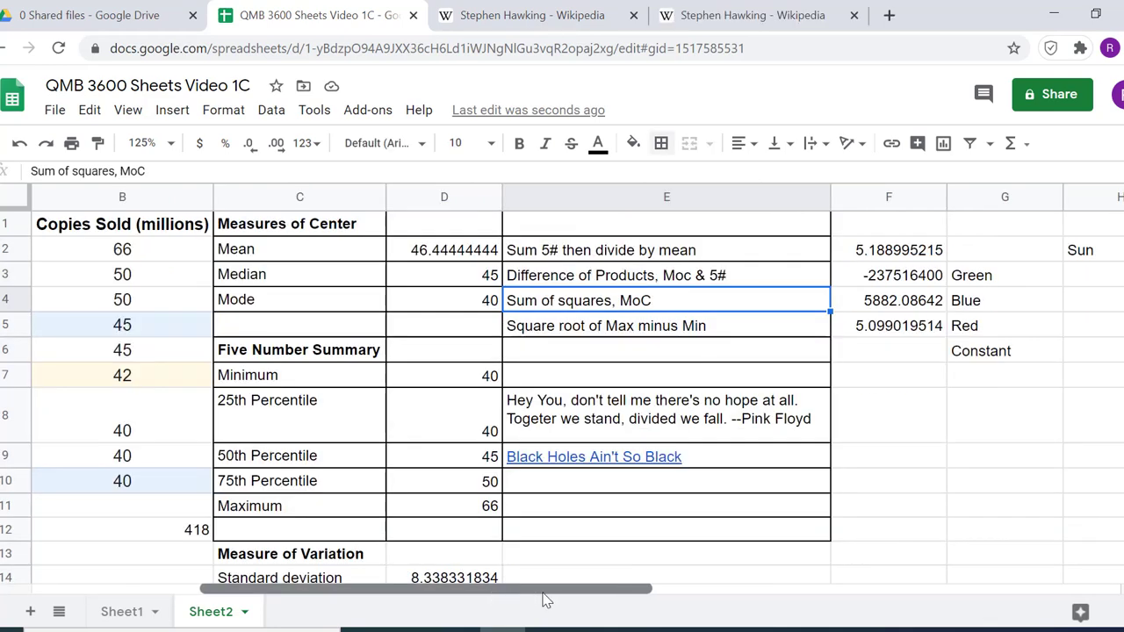
# Begin the Calculations formula in J3 with the parenthesized sum of the Green Sun and Moon values, =(H3+I3)
pyautogui.moveTo(547, 598); pyautogui.dragTo(694, 603)
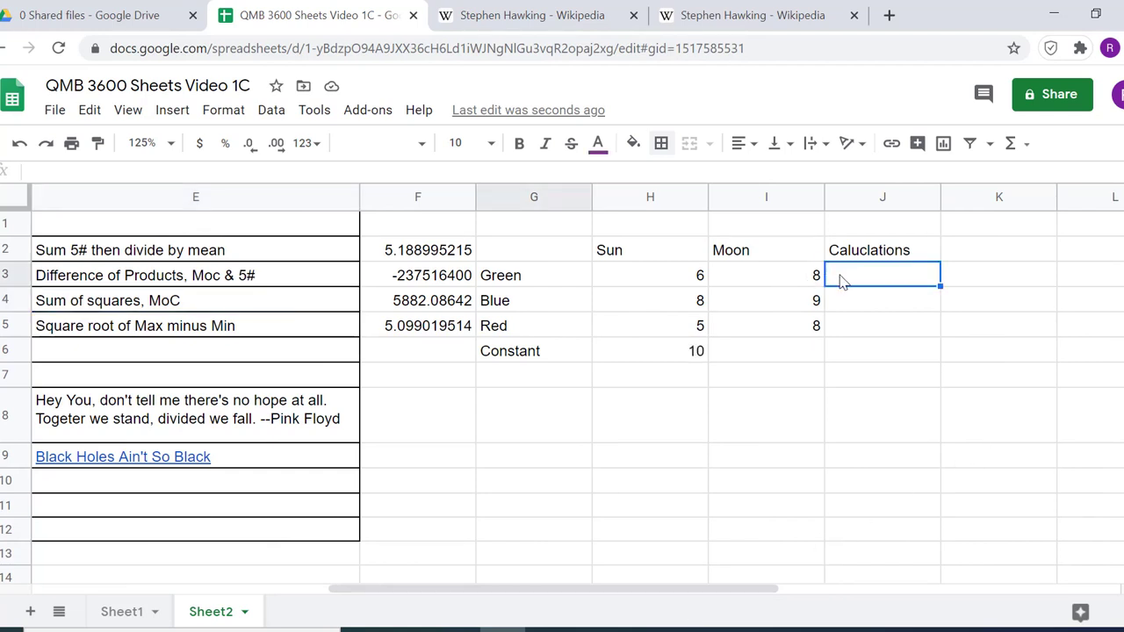
pyautogui.write('=(')
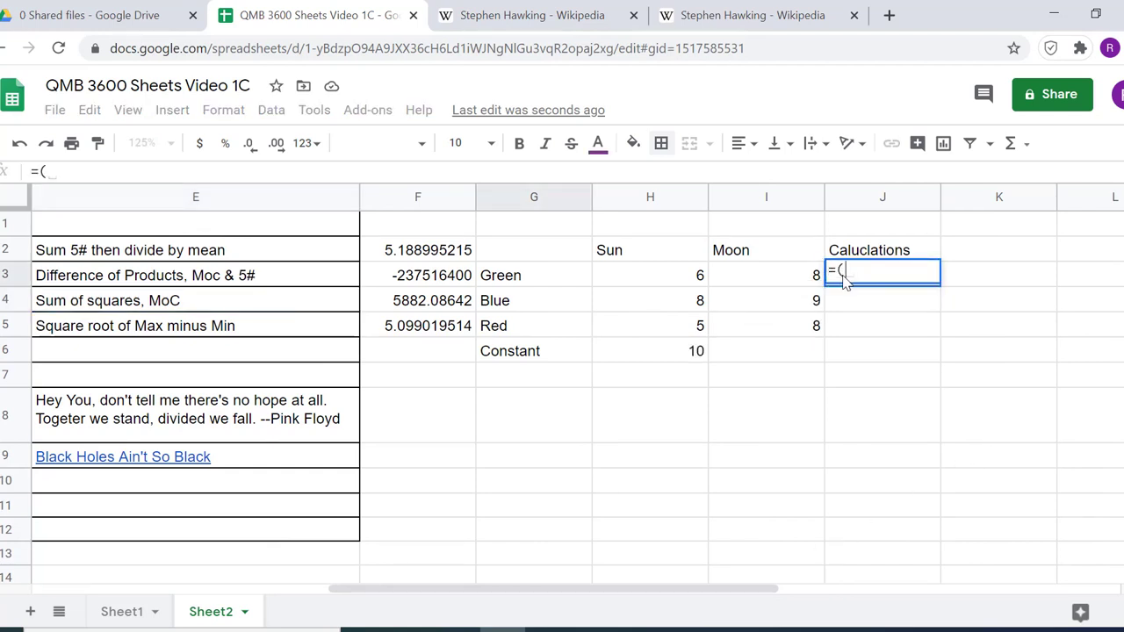
pyautogui.click(697, 278)
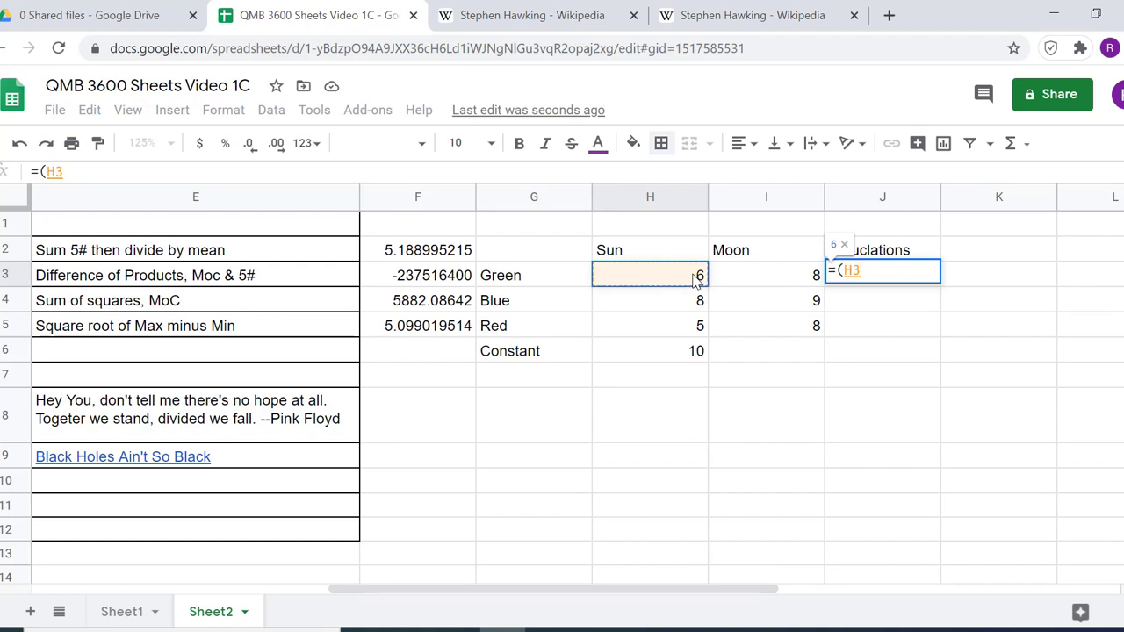
pyautogui.write('+)')
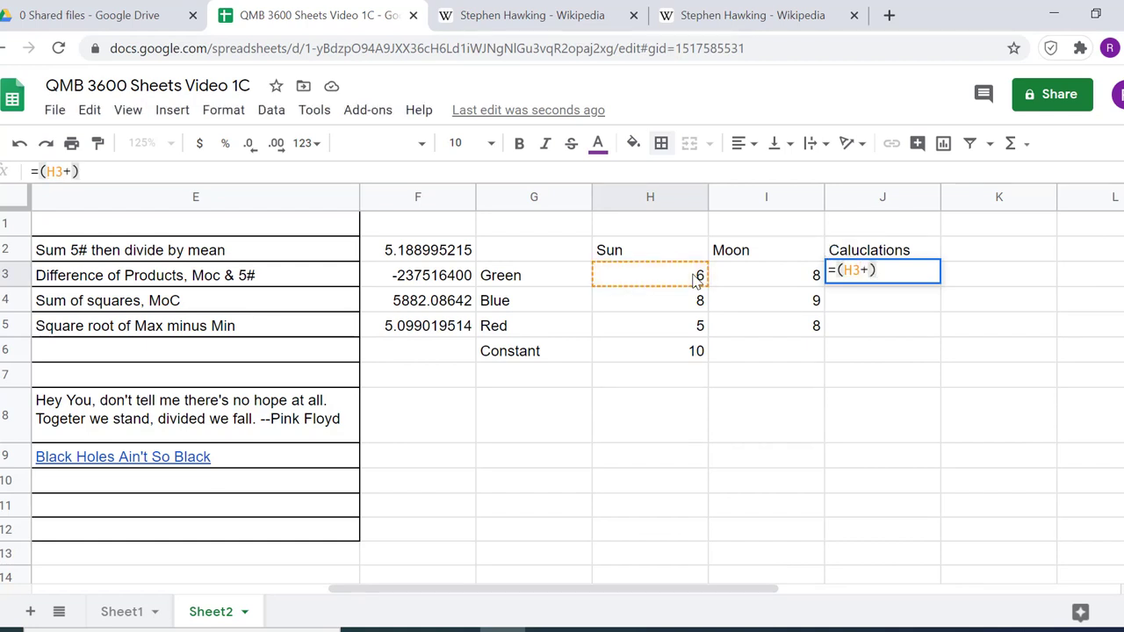
pyautogui.press('BackSpace')
pyautogui.click(742, 279)
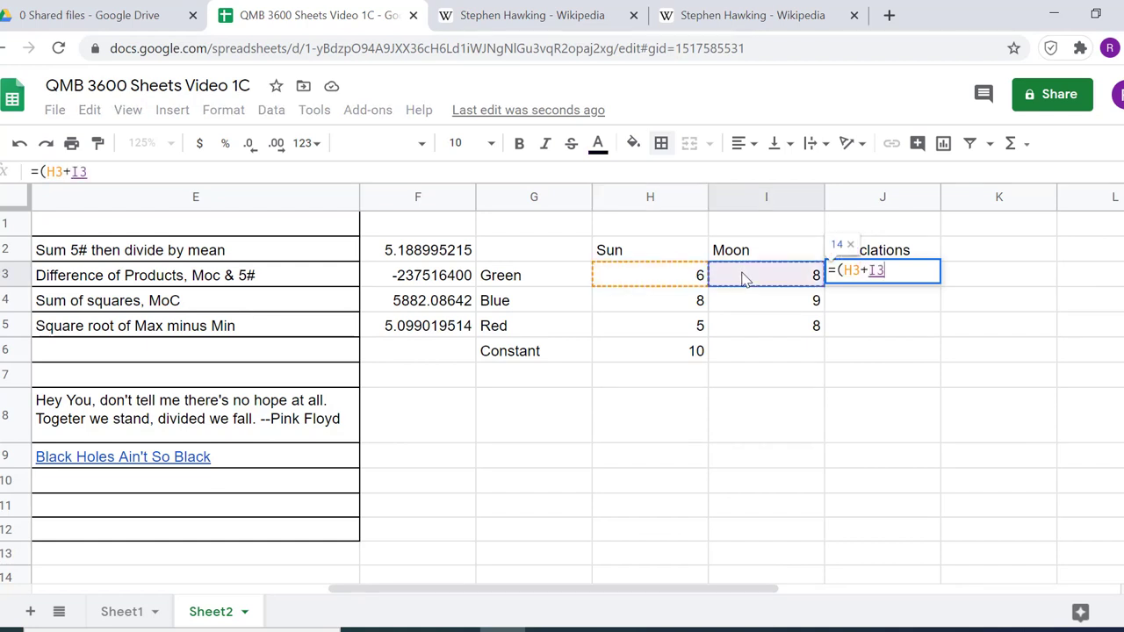
pyautogui.write(')')
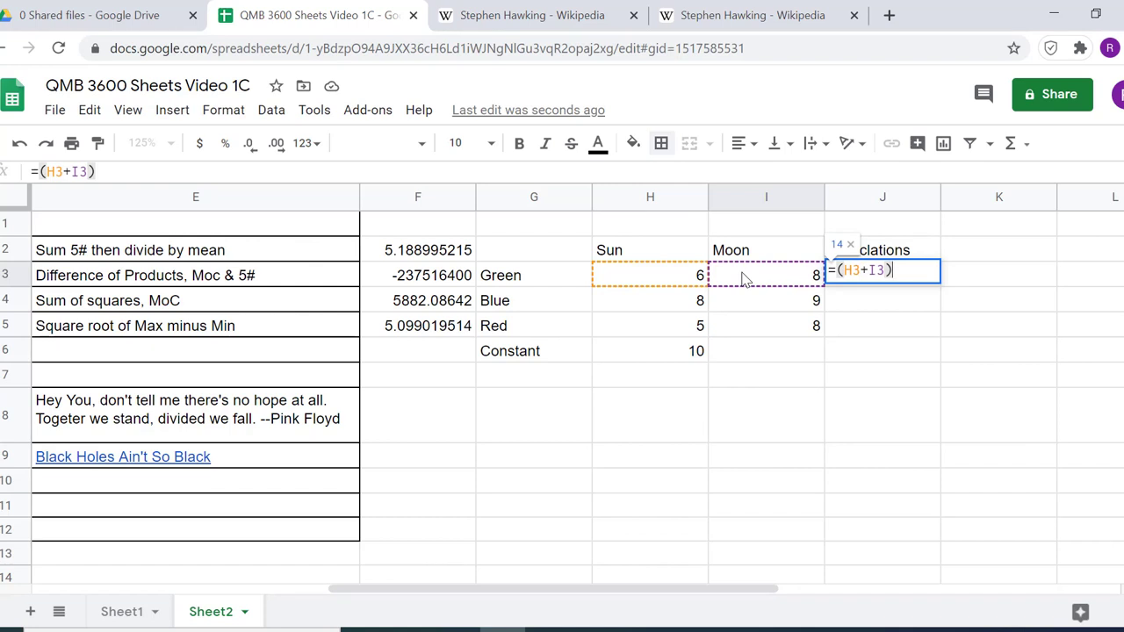
pyautogui.write('*')
# Complete the J3 formula as =(H3+I3)*$H$6 with an absolute reference to the constant, and fill it down through J5
pyautogui.click(677, 356)
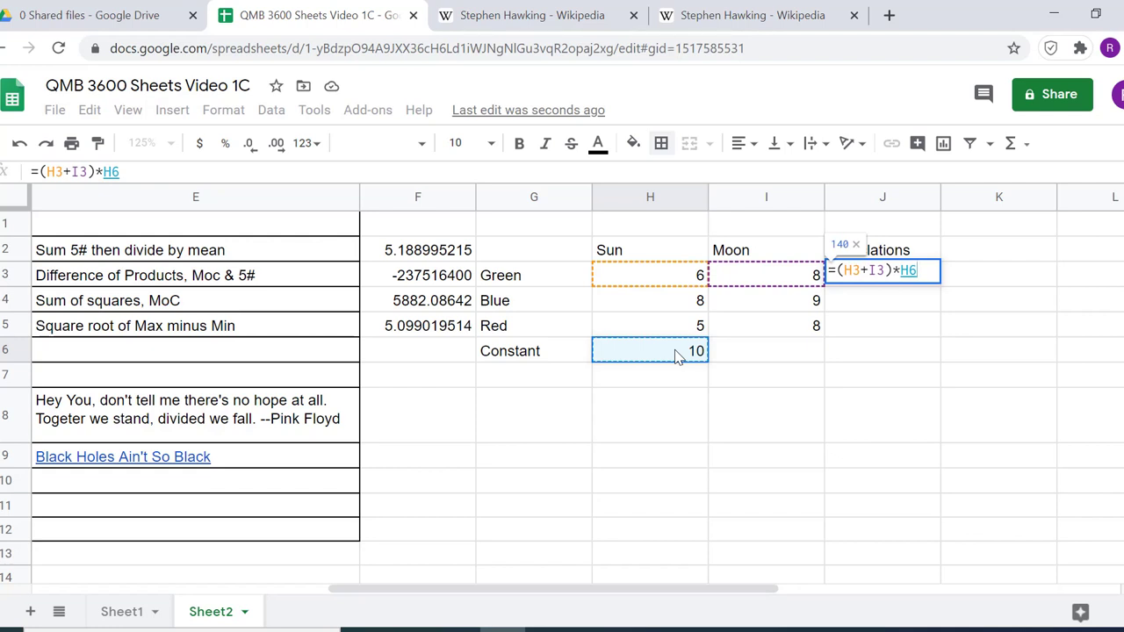
pyautogui.press('F4')
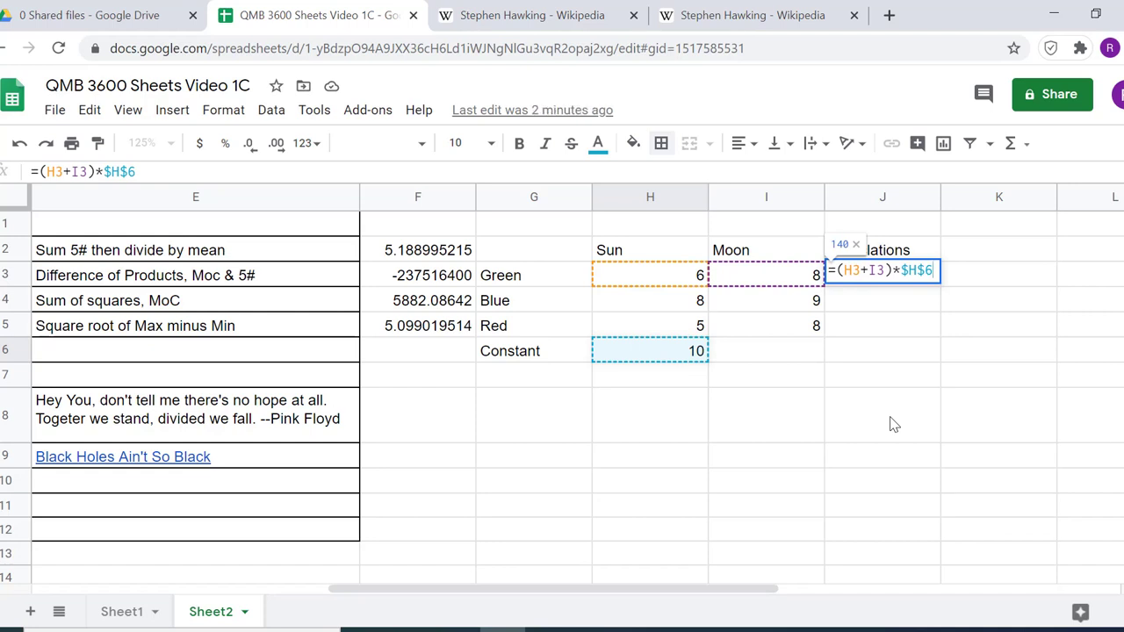
pyautogui.press('BackSpace')
pyautogui.press('BackSpace')
pyautogui.press('BackSpace')
pyautogui.press('BackSpace')
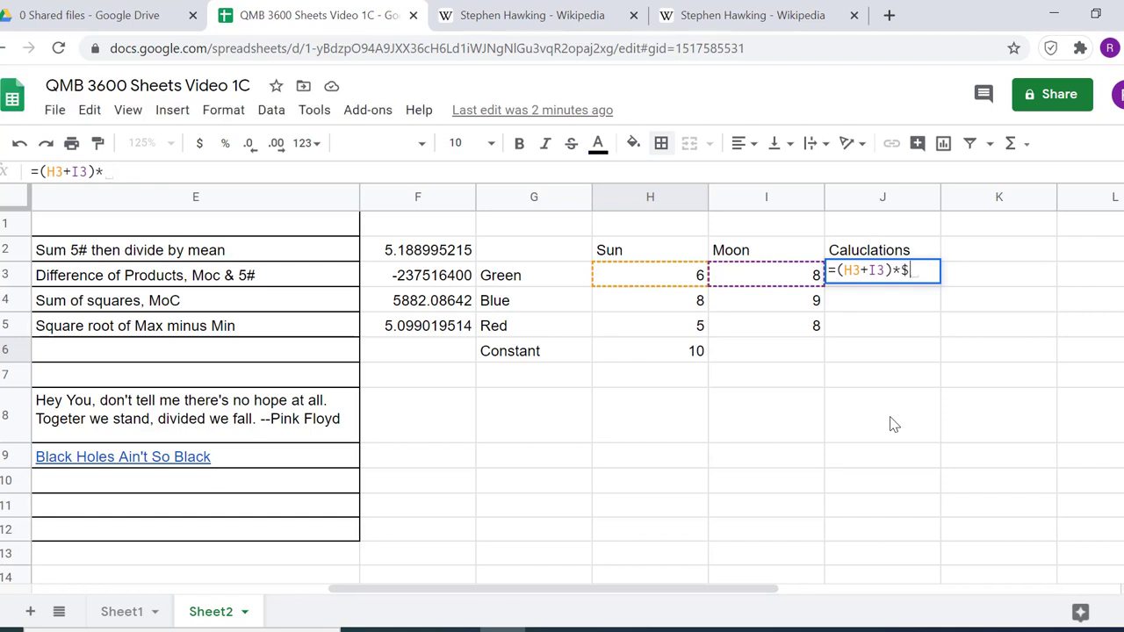
pyautogui.write('$H$6')
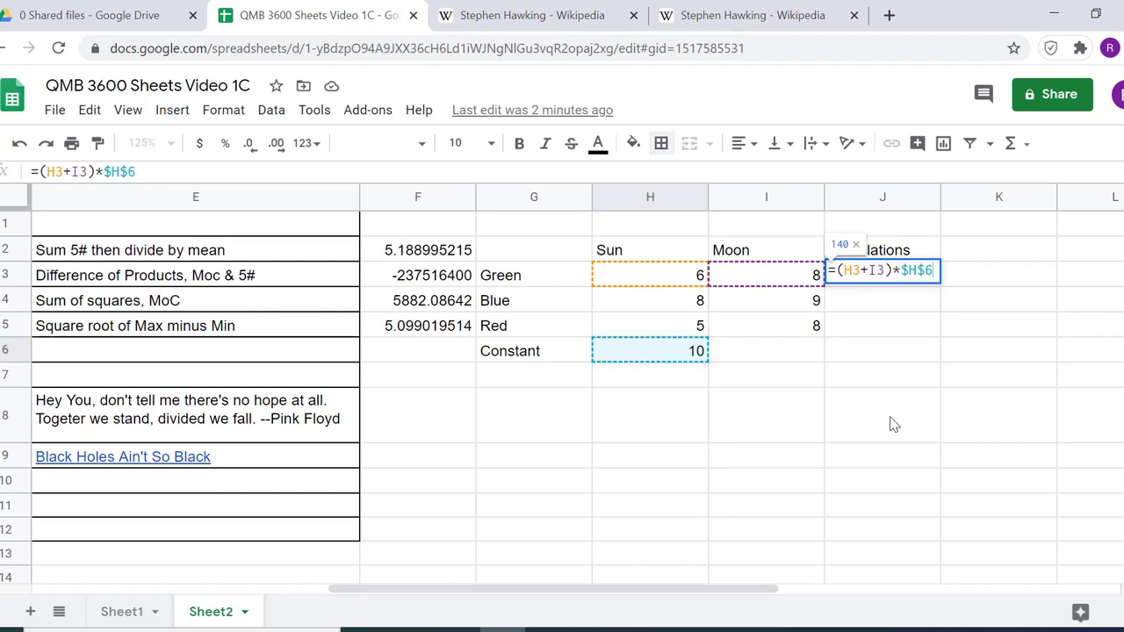
pyautogui.press('Return')
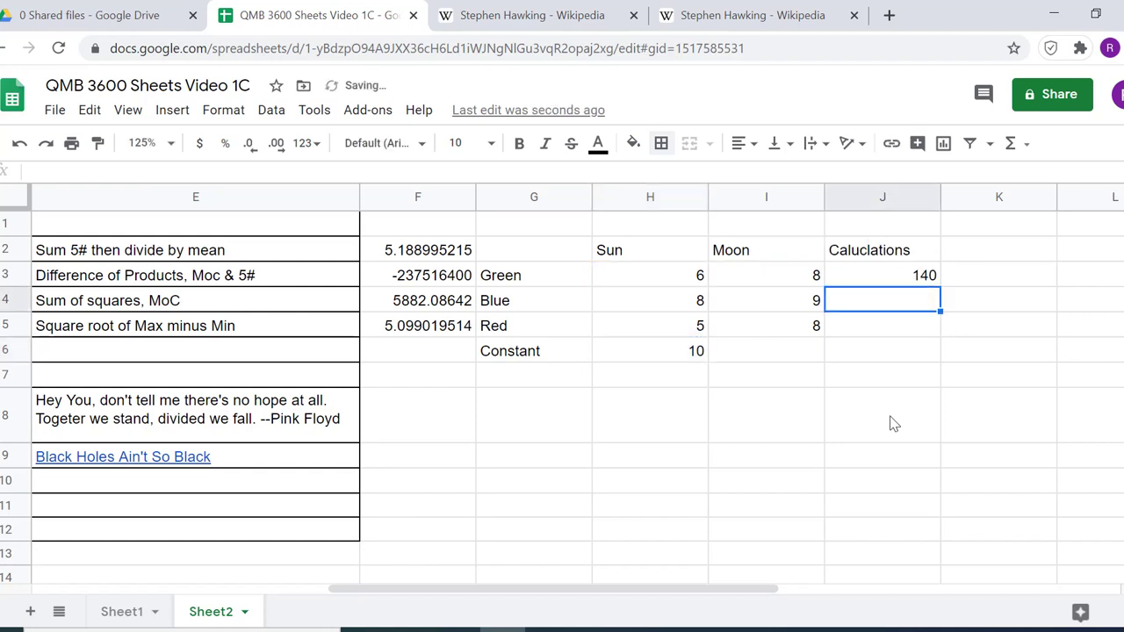
pyautogui.click(914, 280)
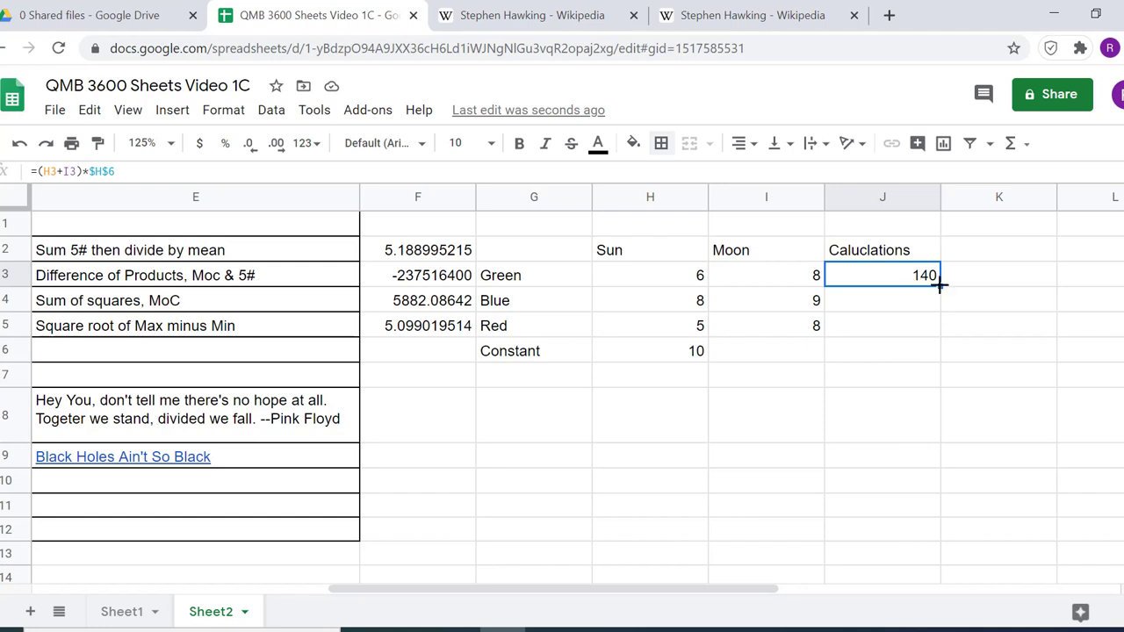
pyautogui.moveTo(939, 283); pyautogui.dragTo(932, 324)
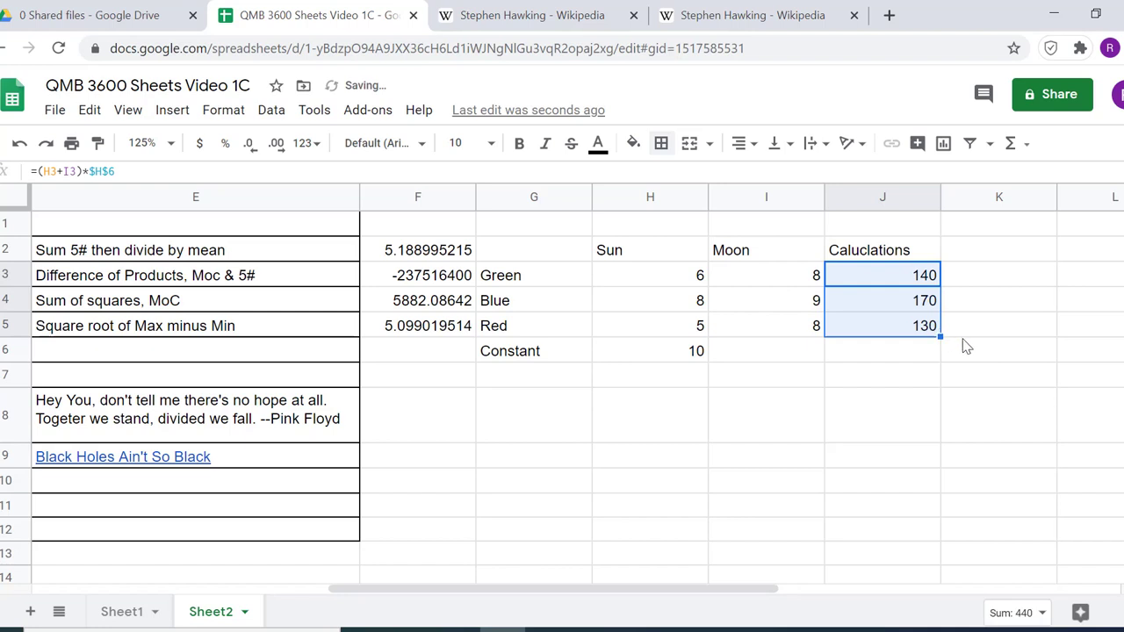
# Examine the formulas in J3, J4 and J5 to compare their relative and absolute cell references
pyautogui.click(924, 281)
pyautogui.doubleClick(924, 281)
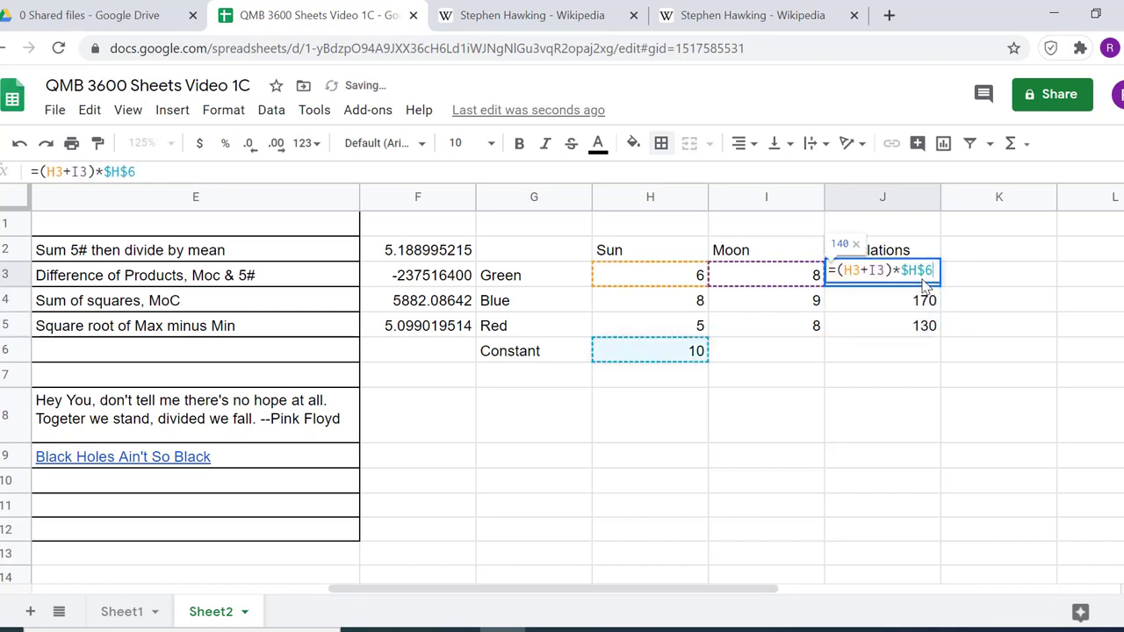
pyautogui.press('Escape')
pyautogui.click(919, 305)
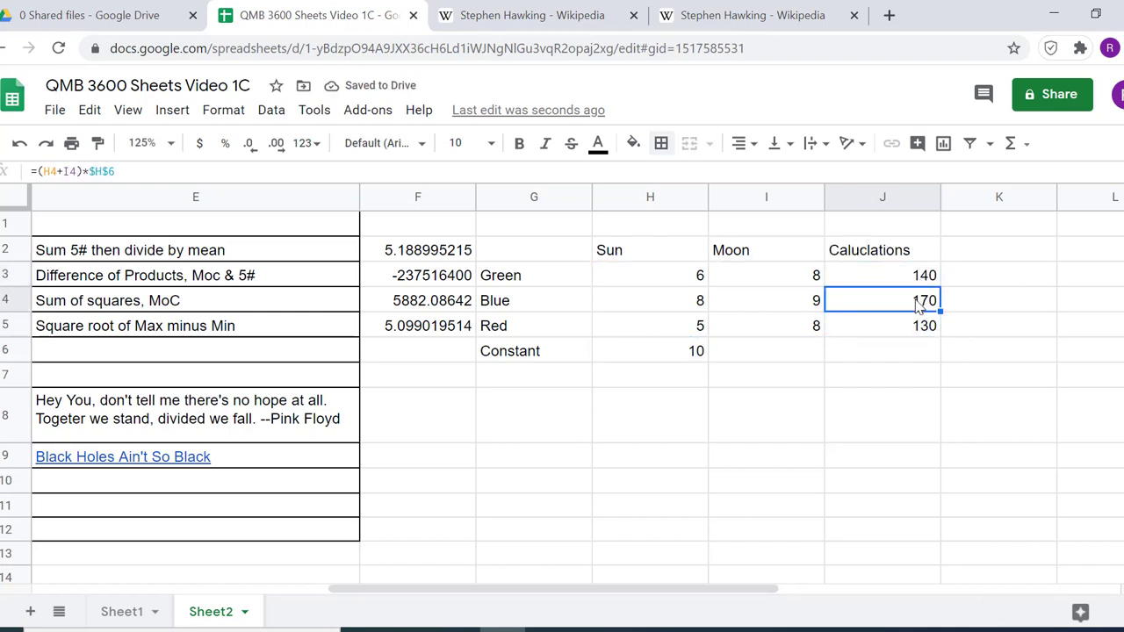
pyautogui.doubleClick(920, 305)
pyautogui.press('Escape')
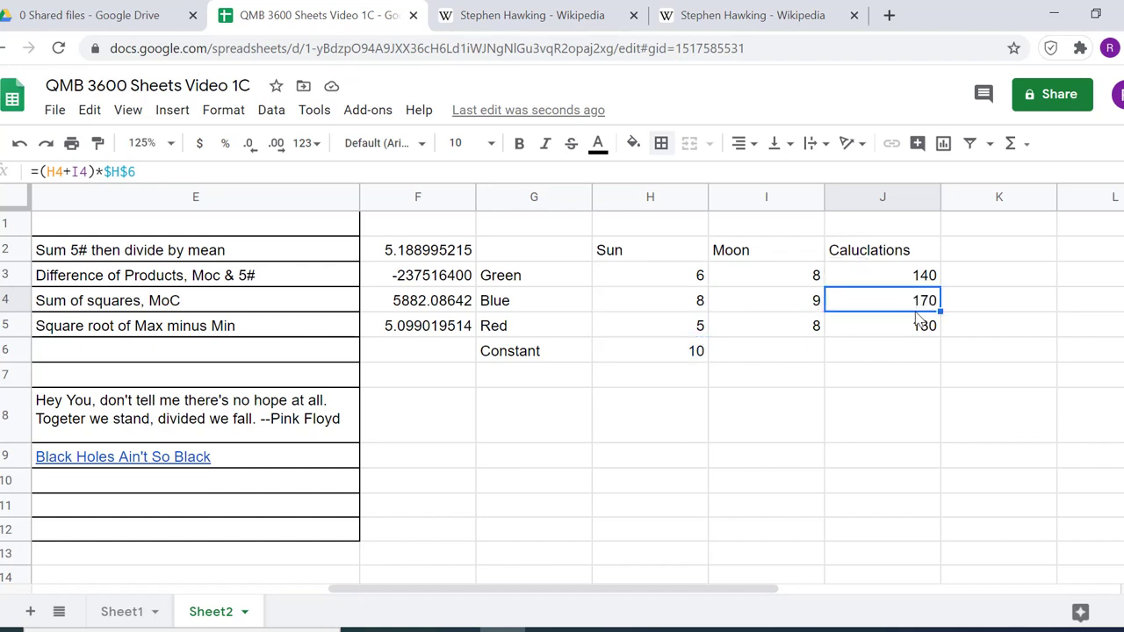
pyautogui.click(922, 327)
pyautogui.doubleClick(924, 329)
pyautogui.press('Escape')
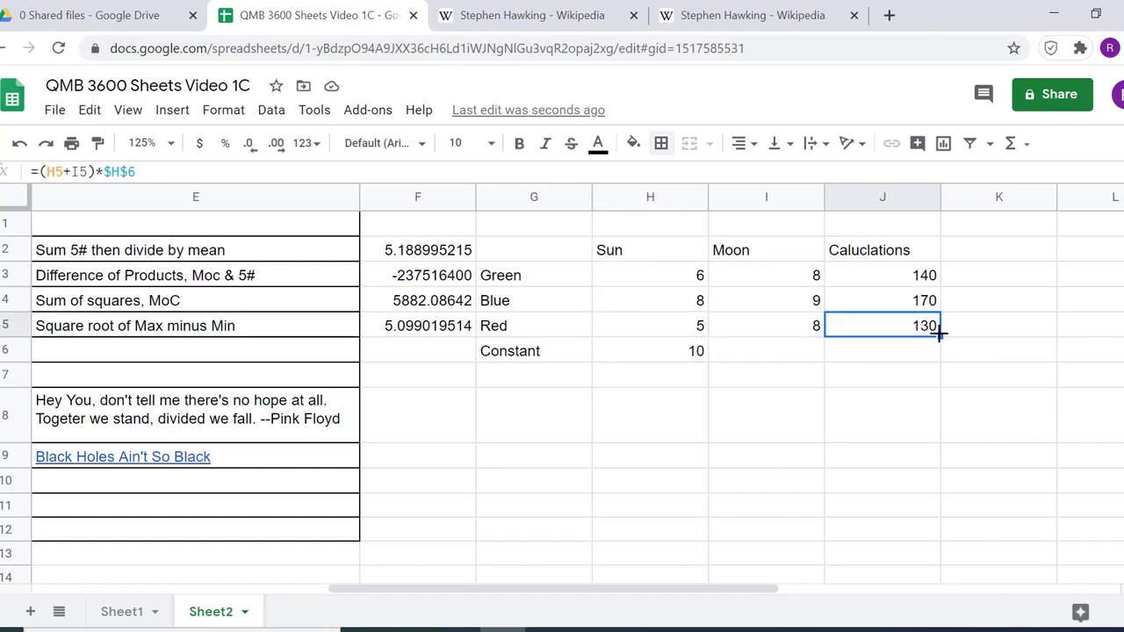
# Clear J4:J5 and refill both cells by copying the J3 formula and pasting it there
pyautogui.moveTo(925, 306); pyautogui.dragTo(924, 328)
pyautogui.press('Delete')
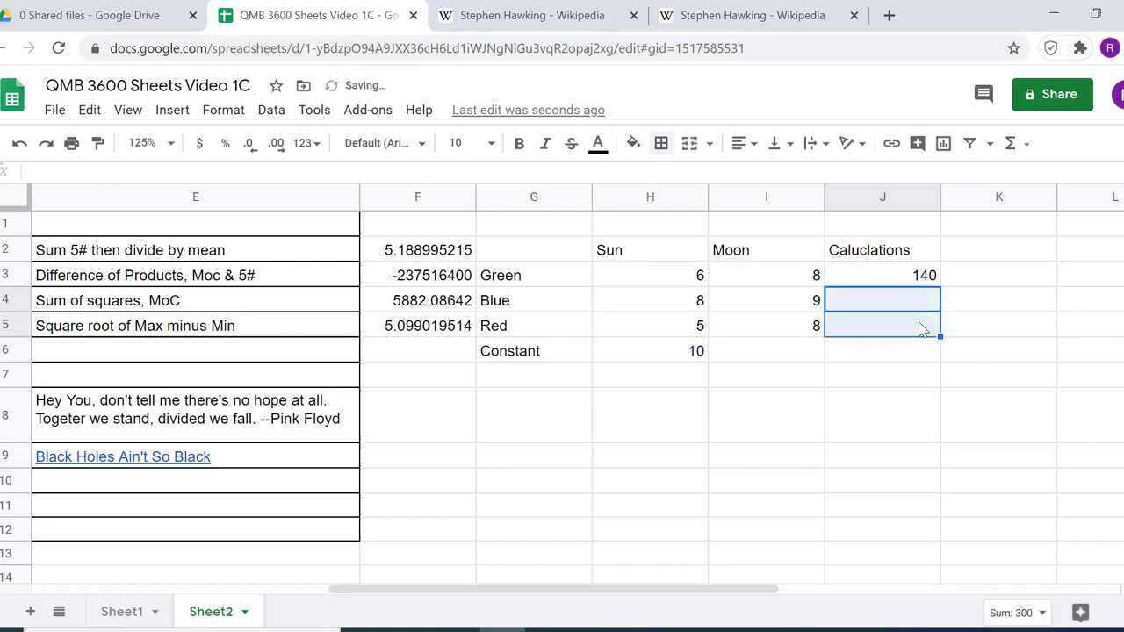
pyautogui.rightClick(923, 283)
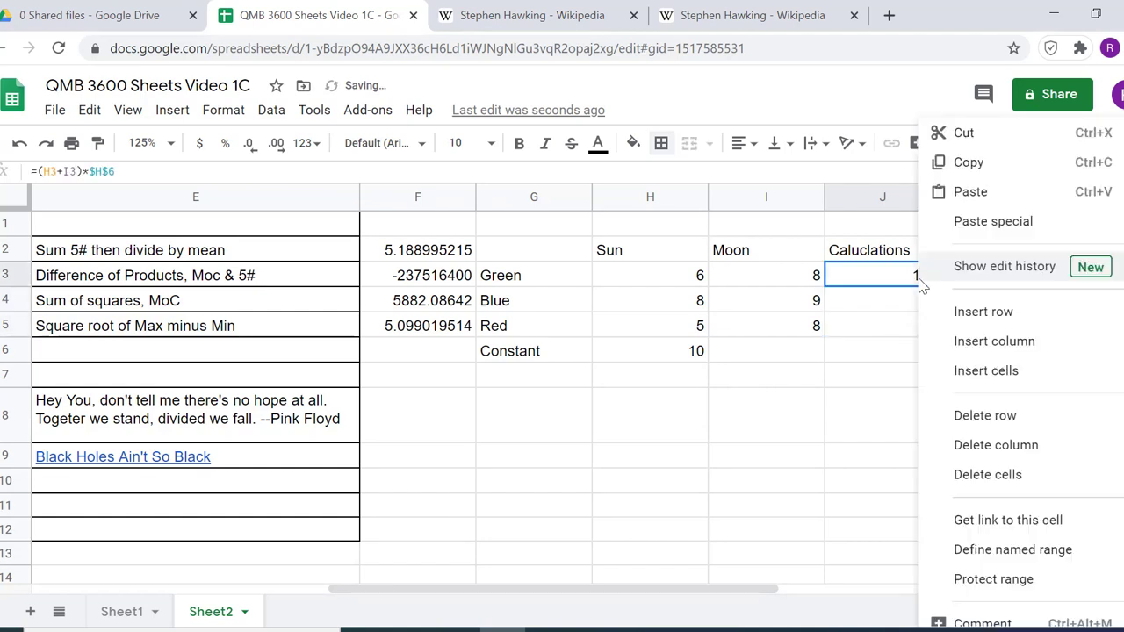
pyautogui.click(975, 162)
pyautogui.moveTo(928, 308); pyautogui.dragTo(928, 327)
pyautogui.rightClick(929, 326)
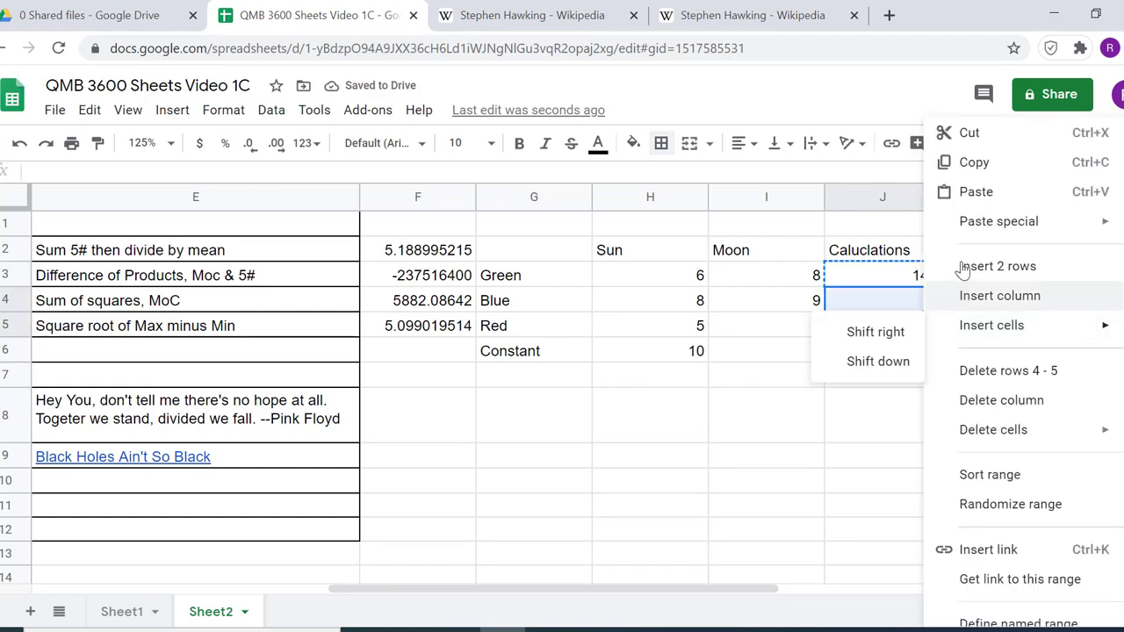
pyautogui.click(944, 191)
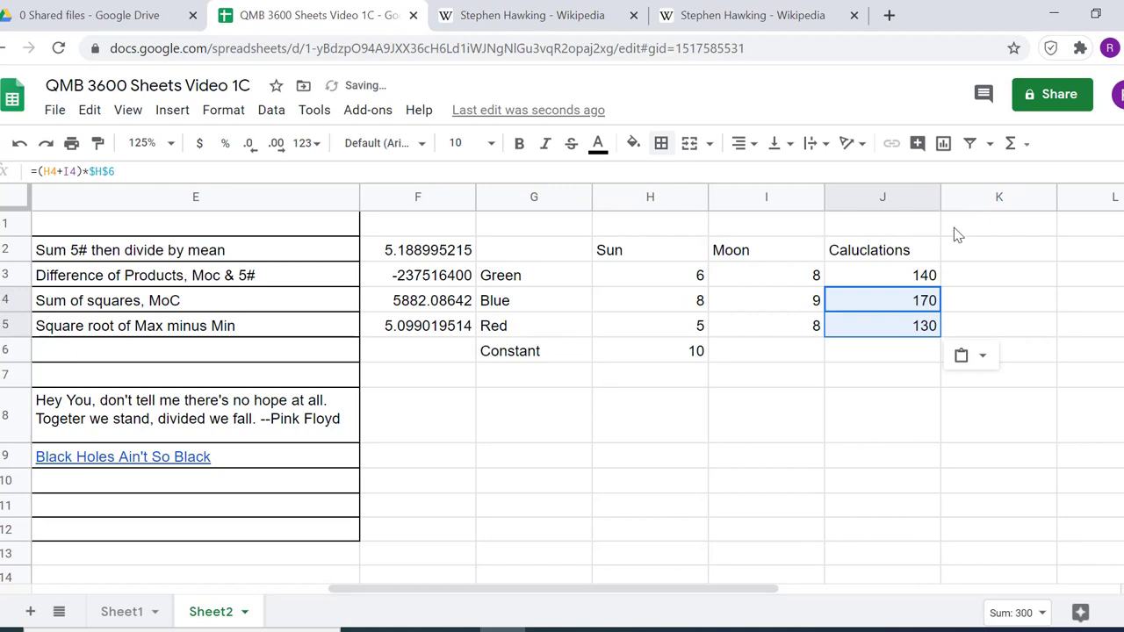
# Replace the Calculations entries with the fully relative formula =(H3+I3)*H6 in J3 and fill it down through J5
pyautogui.click(917, 302)
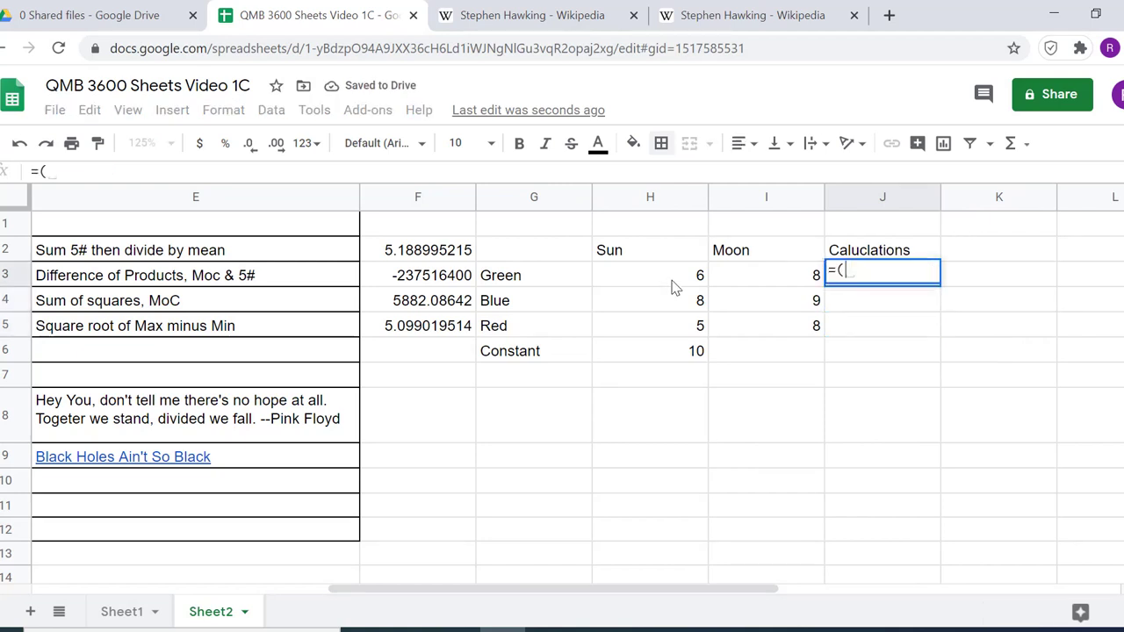
pyautogui.click(670, 275)
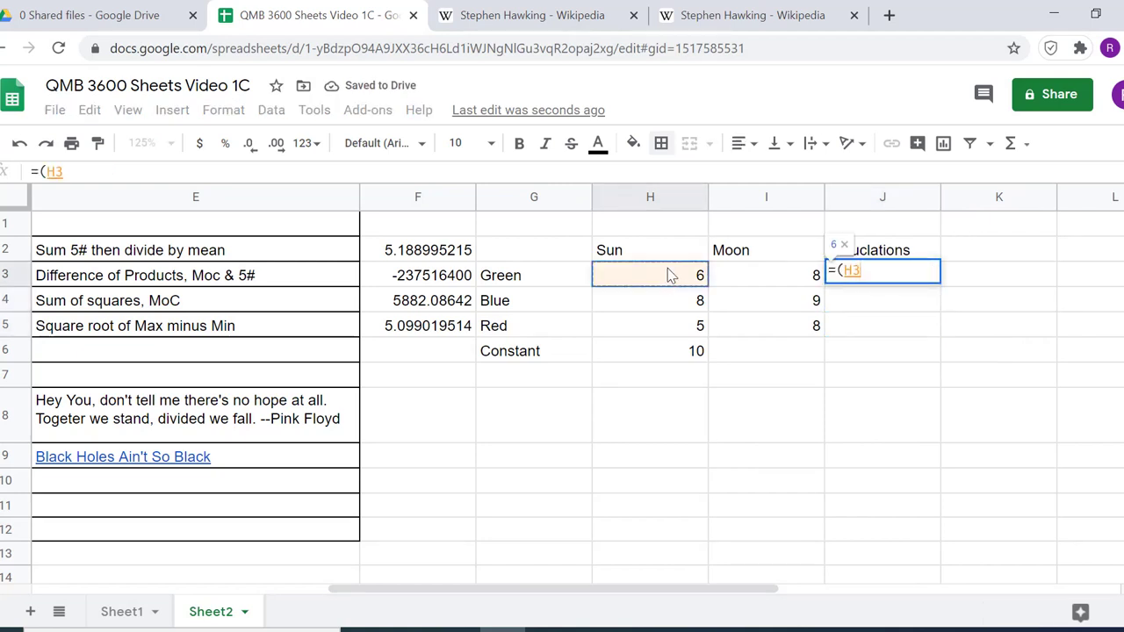
pyautogui.write('+')
pyautogui.click(764, 275)
pyautogui.write(')*')
pyautogui.click(700, 350)
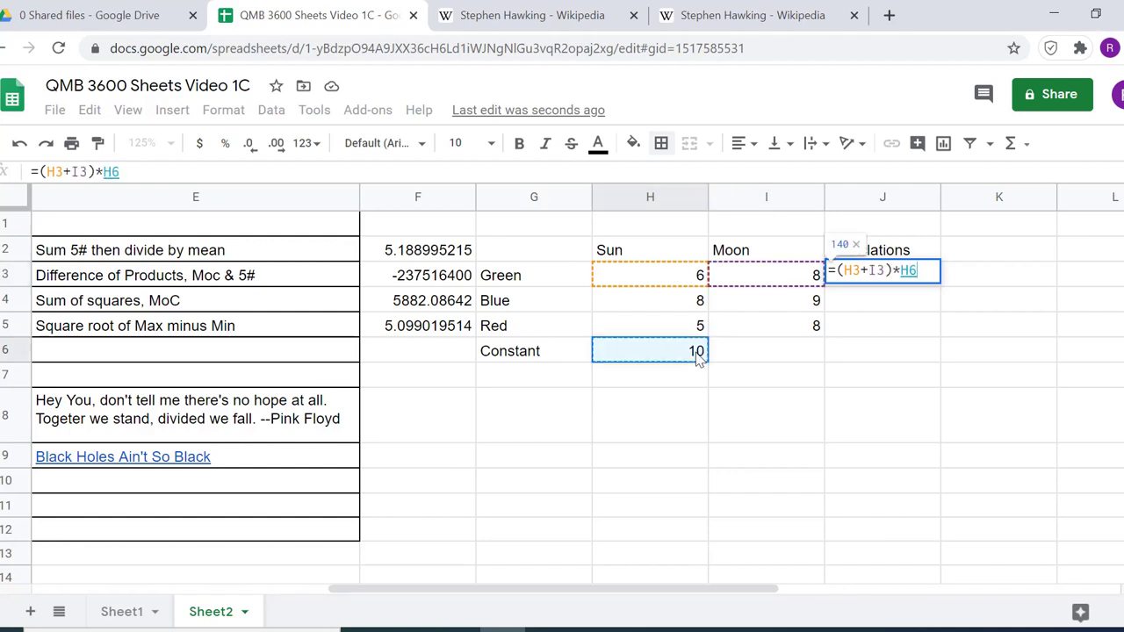
pyautogui.press('Return')
pyautogui.click(904, 278)
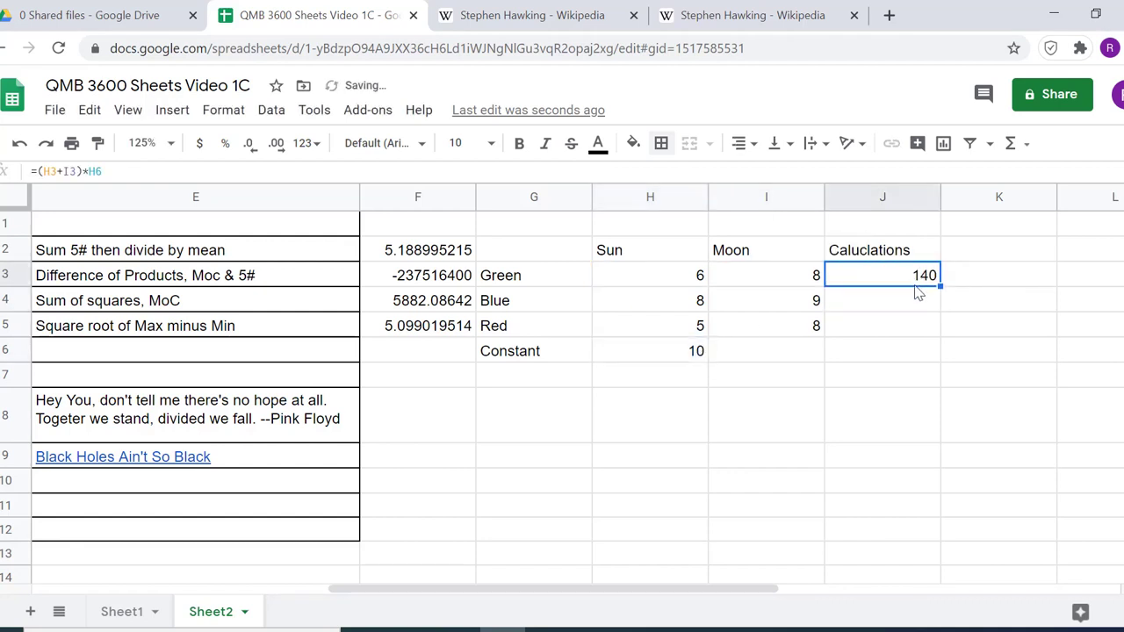
pyautogui.moveTo(940, 286); pyautogui.dragTo(935, 326)
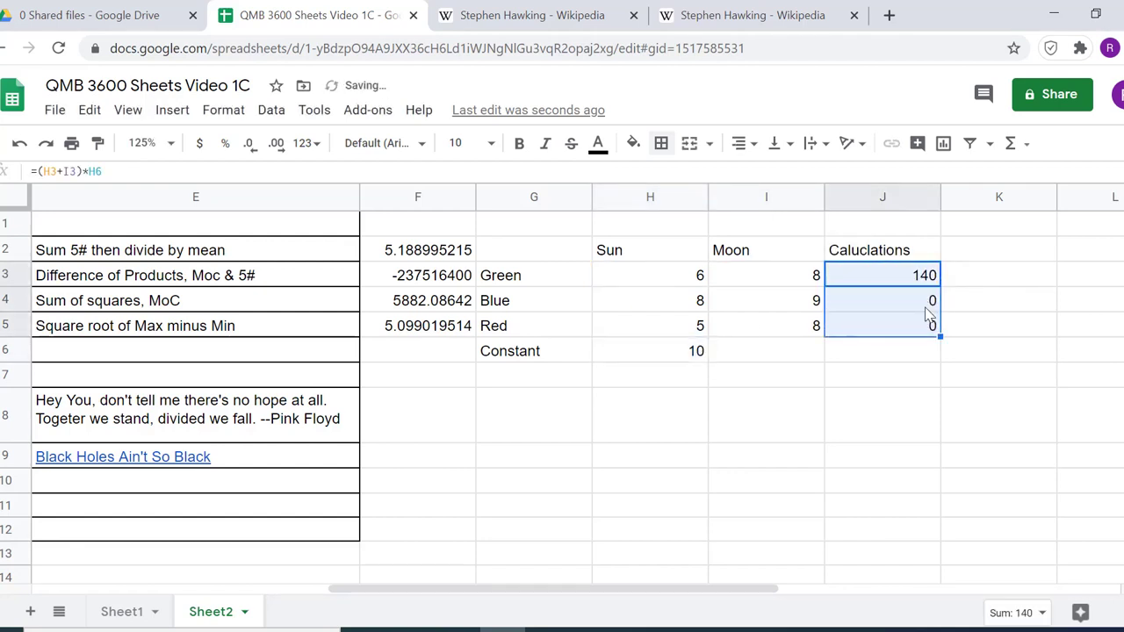
# Inspect the formulas in J4 and J5 to see which cell each uses for the constant
pyautogui.click(930, 313)
pyautogui.doubleClick(929, 313)
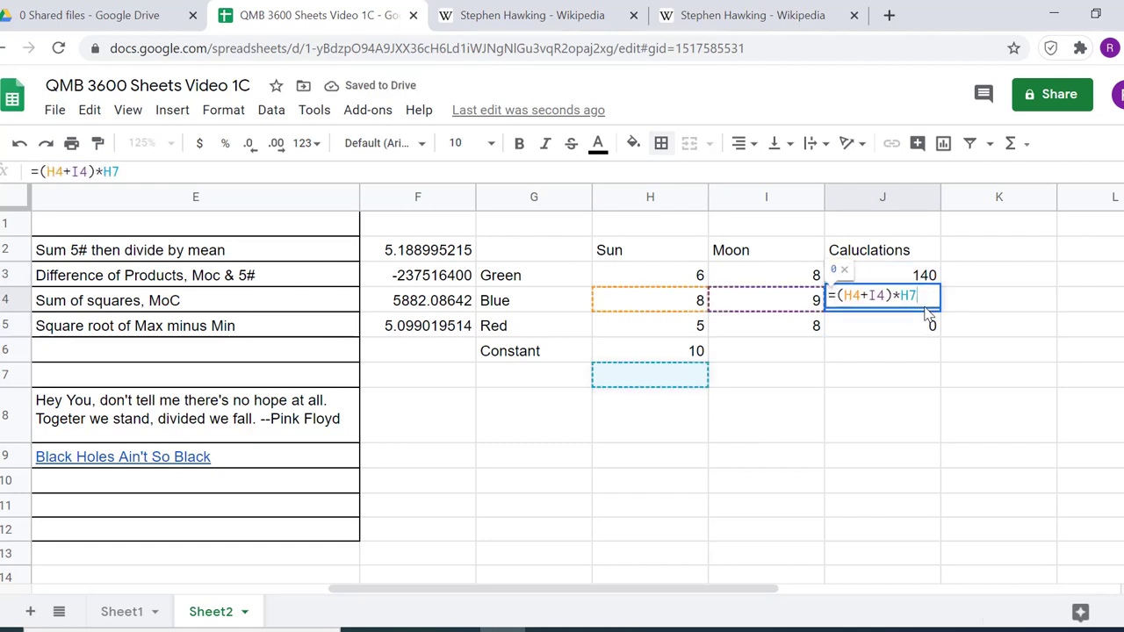
pyautogui.press('Escape')
pyautogui.doubleClick(910, 324)
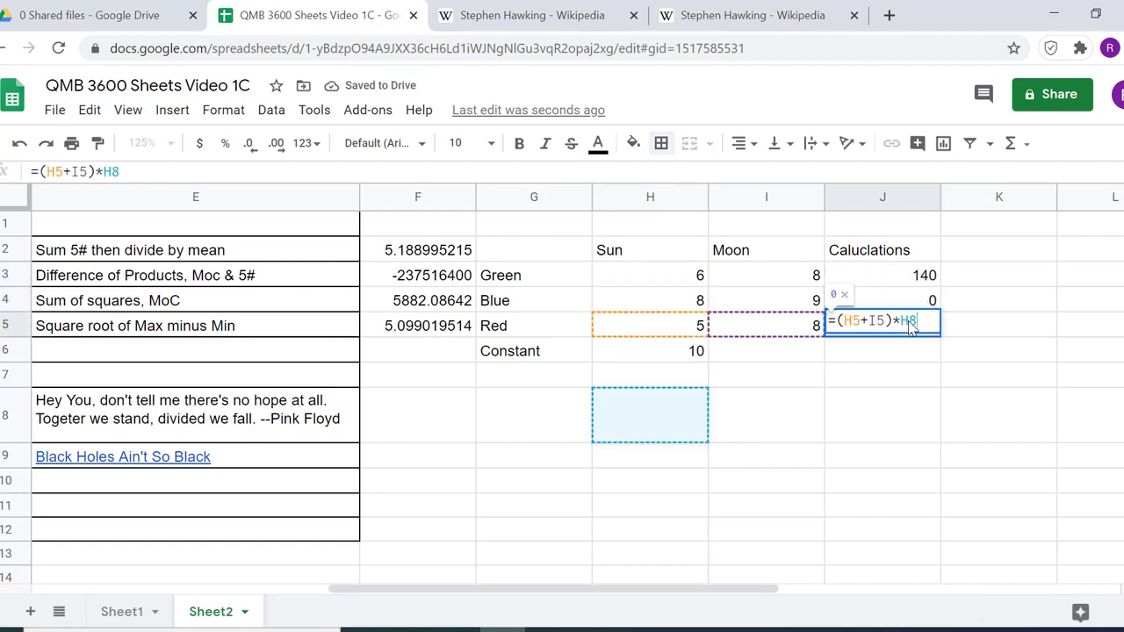
pyautogui.press('Escape')
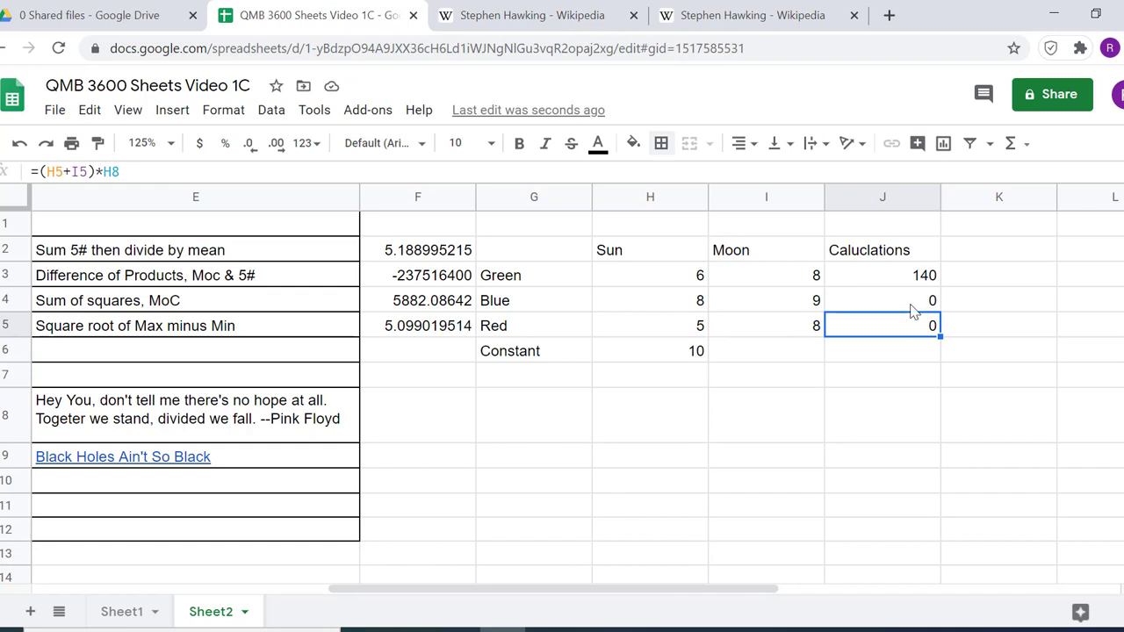
# Edit the J3 formula and cycle the H6 reference through its absolute, mixed and relative forms, ending on $H$6
pyautogui.doubleClick(918, 279)
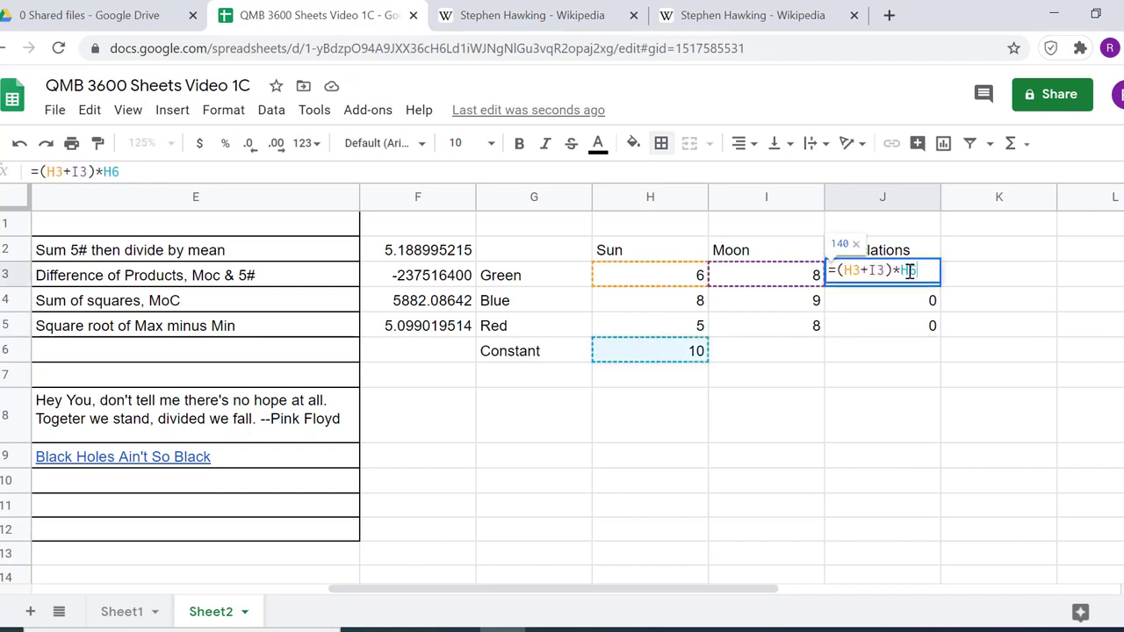
pyautogui.press('F4')
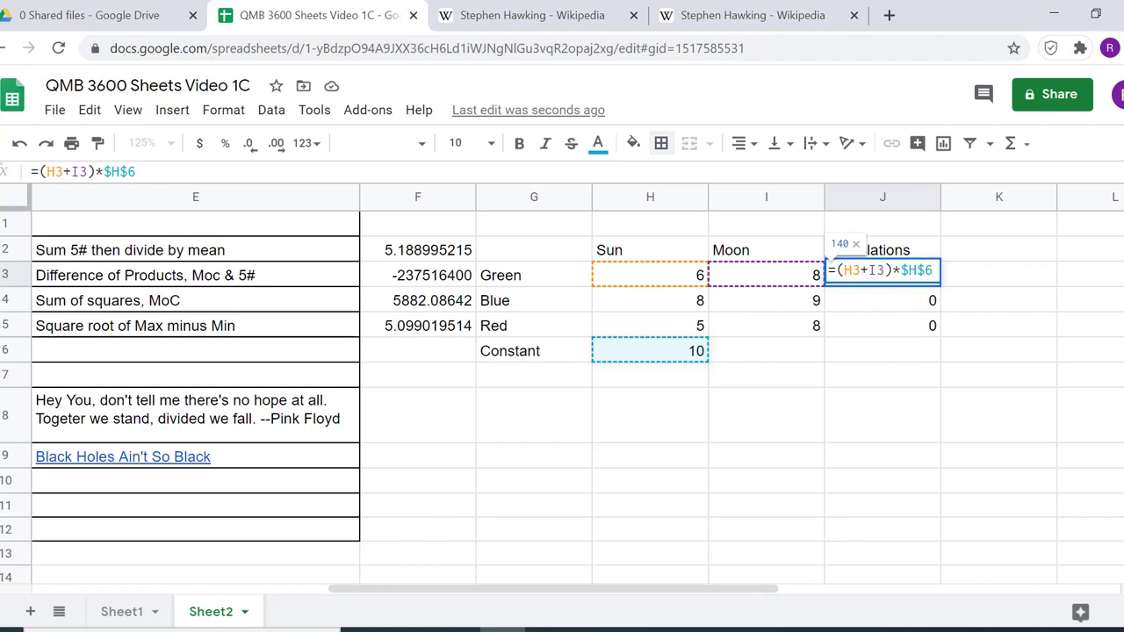
pyautogui.press('F4')
pyautogui.press('F4')
pyautogui.press('F4')
pyautogui.press('F4')
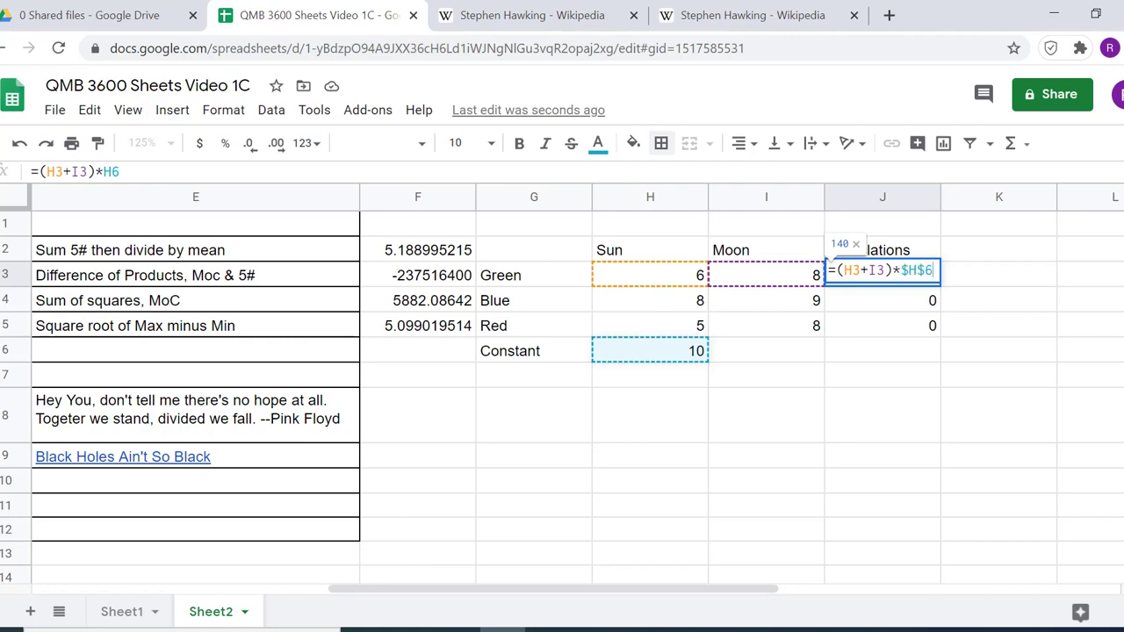